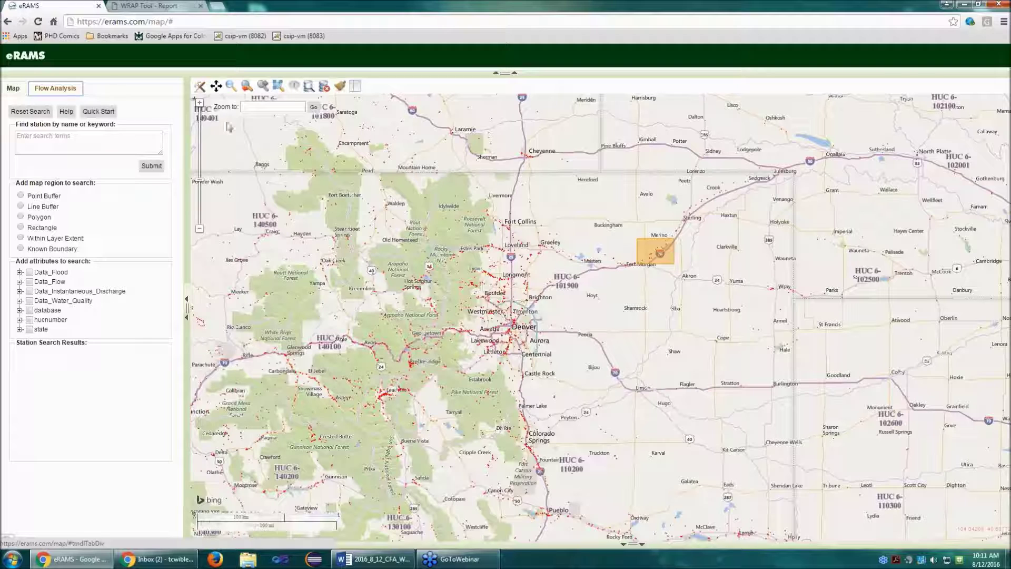
Clear the highlighted rectangle from the map and zoom the map to fort collins
{"action": "left_click", "coordinate": [341, 87]}
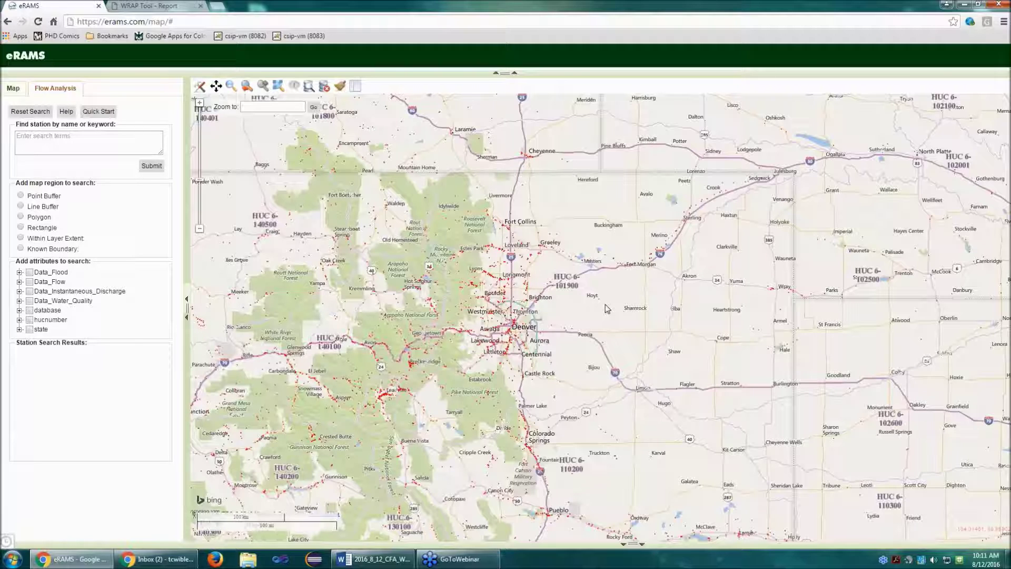
{"action": "left_click", "coordinate": [264, 106]}
{"action": "type", "text": "fort co"}
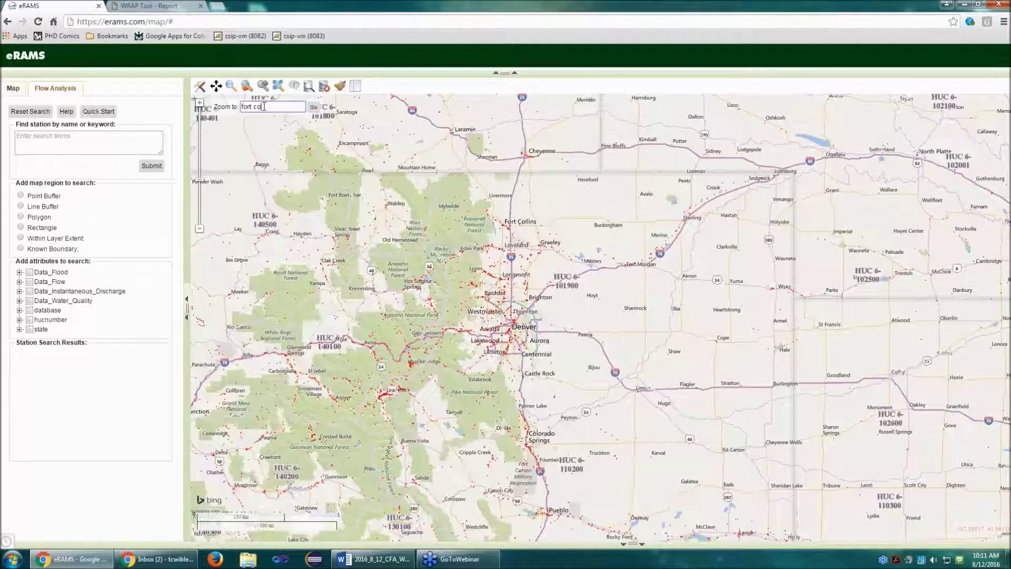
{"action": "type", "text": "llins"}
{"action": "key", "text": "Return"}
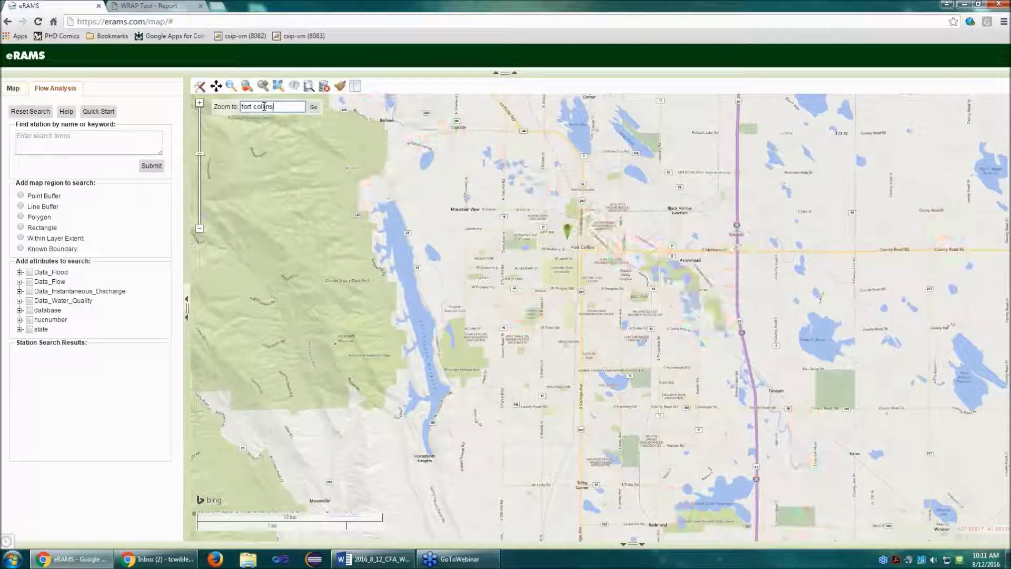
Search for monitoring stations with the keyword poudre
{"action": "left_click", "coordinate": [51, 137]}
{"action": "type", "text": "poudr"}
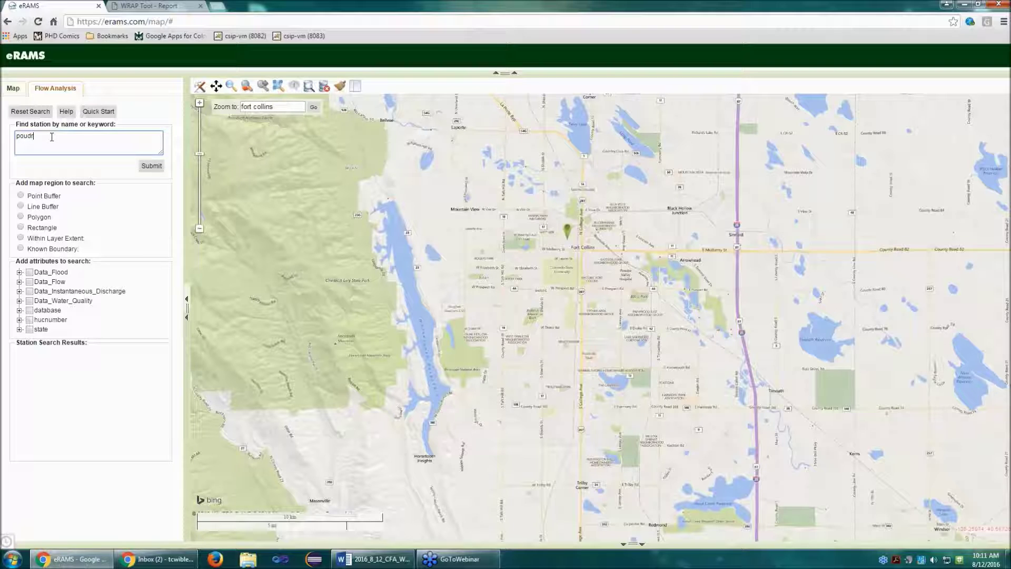
{"action": "type", "text": "e"}
{"action": "left_click", "coordinate": [151, 167]}
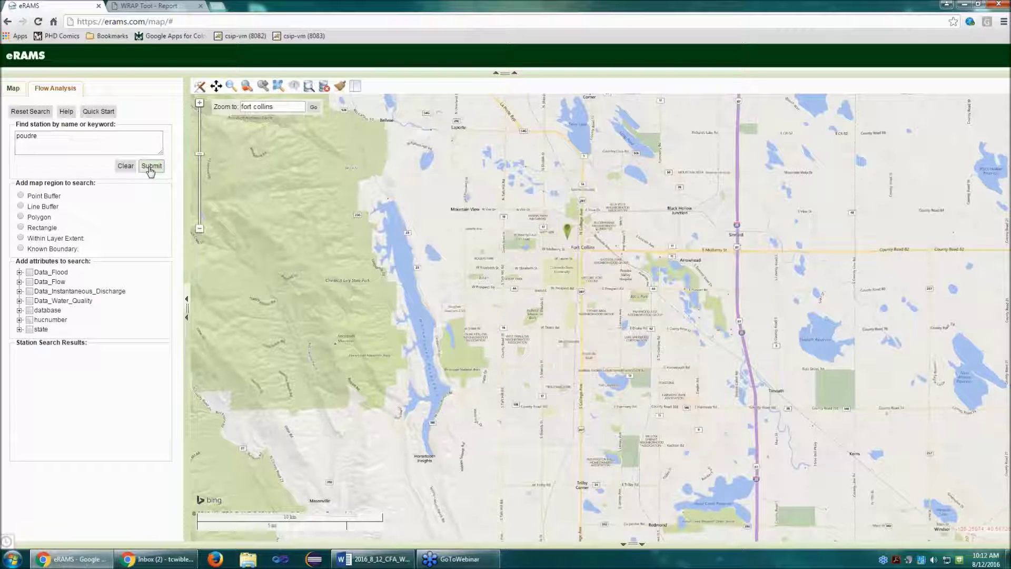
{"action": "left_click", "coordinate": [151, 166]}
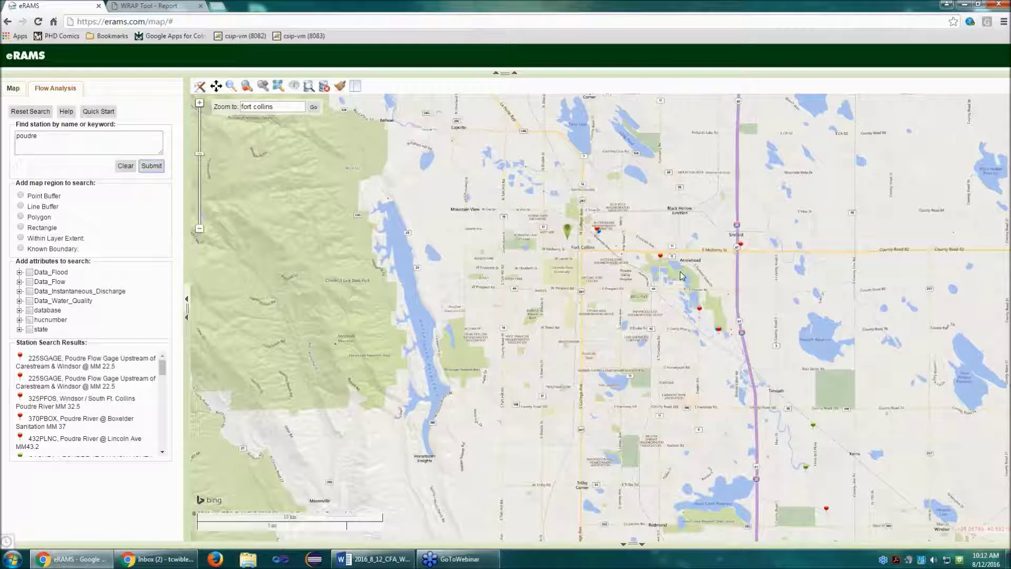
Select the station CACHE LA POUDRE RIV AB BOXELDER CRK NR TIMNATH, CO among the search results
{"action": "scroll", "coordinate": [548, 328], "scroll_direction": "down", "scroll_amount": 2}
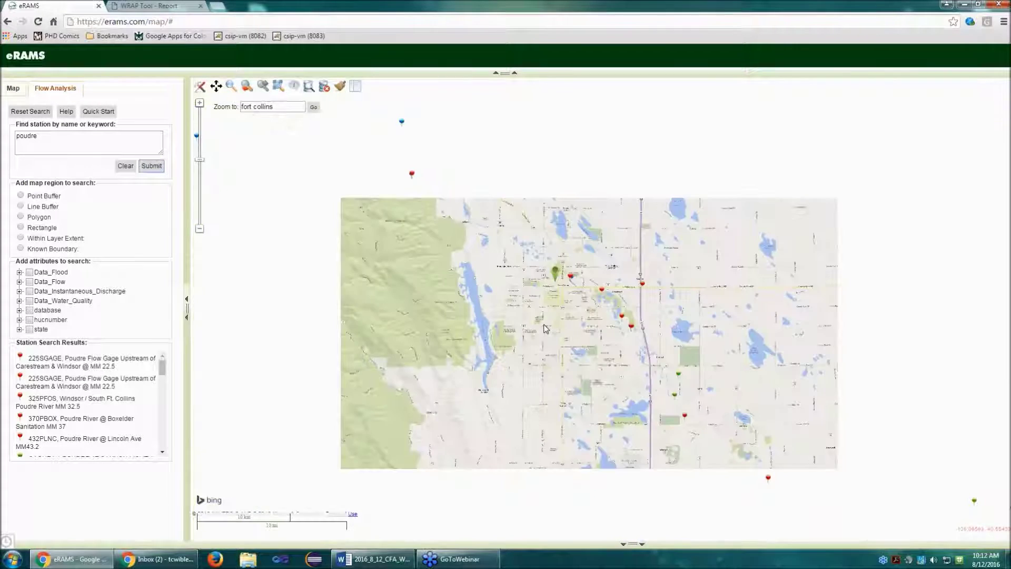
{"action": "scroll", "coordinate": [546, 328], "scroll_direction": "down", "scroll_amount": 2}
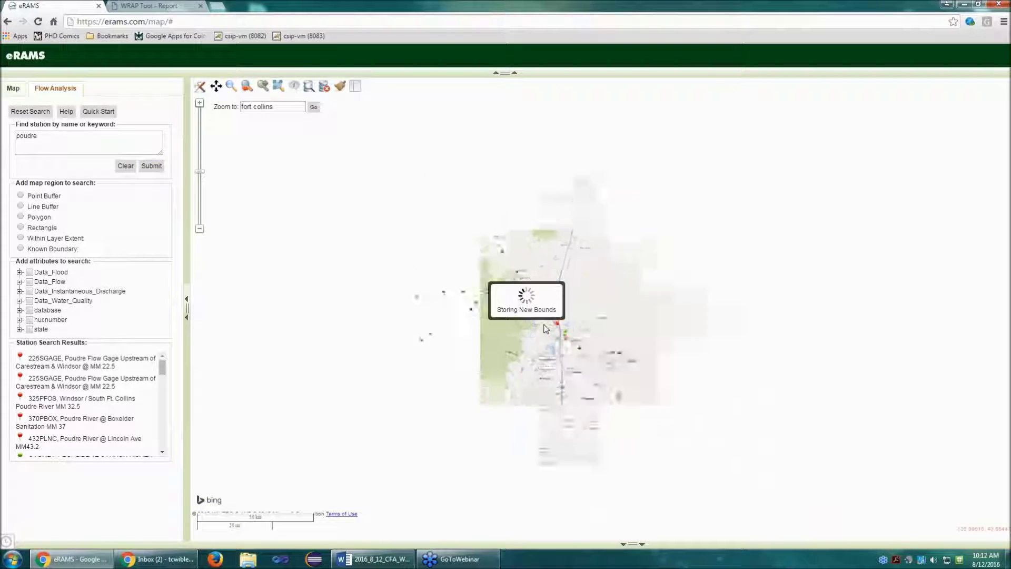
{"action": "left_click_drag", "start_coordinate": [499, 340], "coordinate": [421, 424]}
{"action": "scroll", "coordinate": [432, 437], "scroll_direction": "up", "scroll_amount": 1}
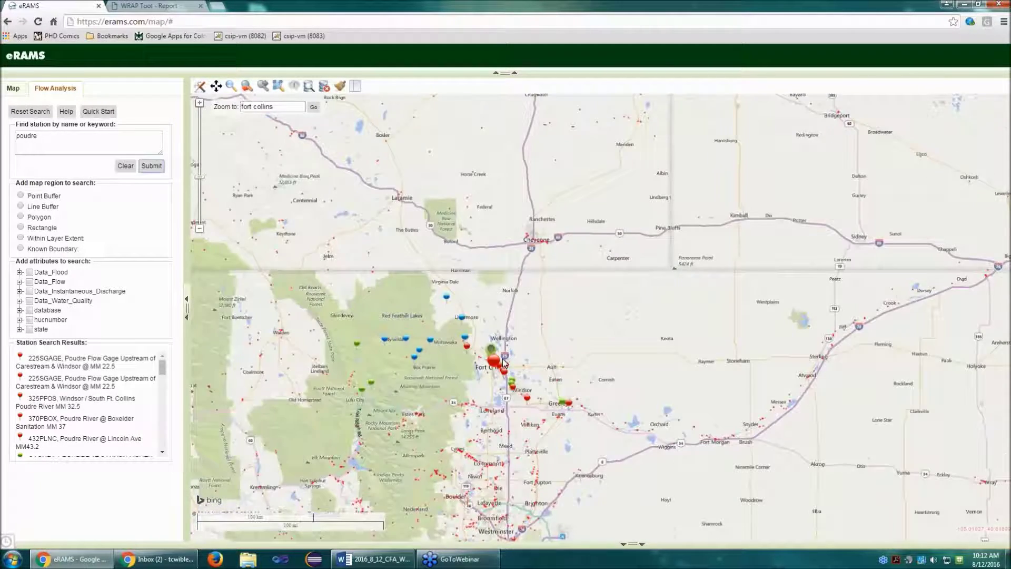
{"action": "scroll", "coordinate": [504, 362], "scroll_direction": "up", "scroll_amount": 1}
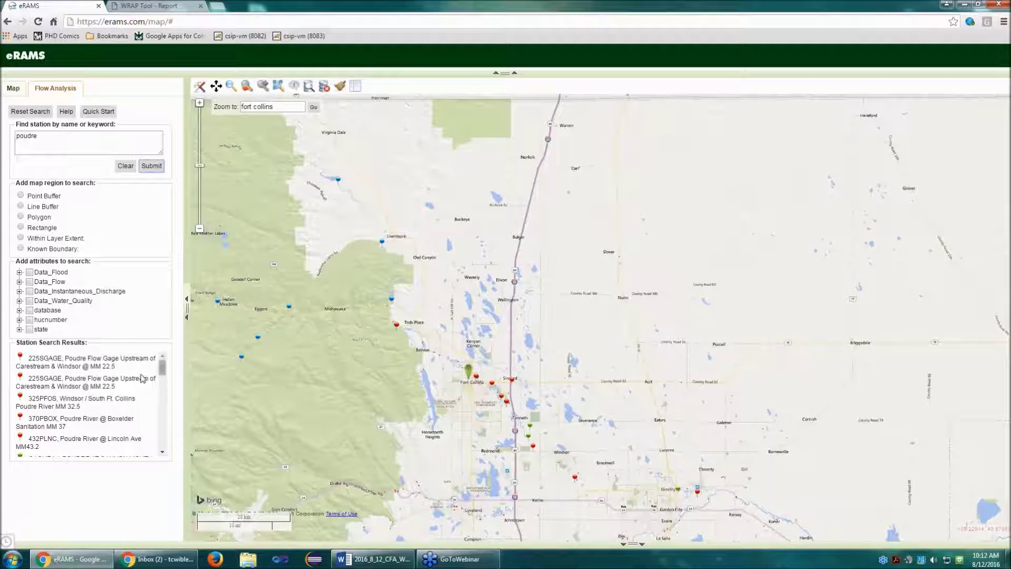
{"action": "left_click_drag", "start_coordinate": [163, 368], "coordinate": [163, 379]}
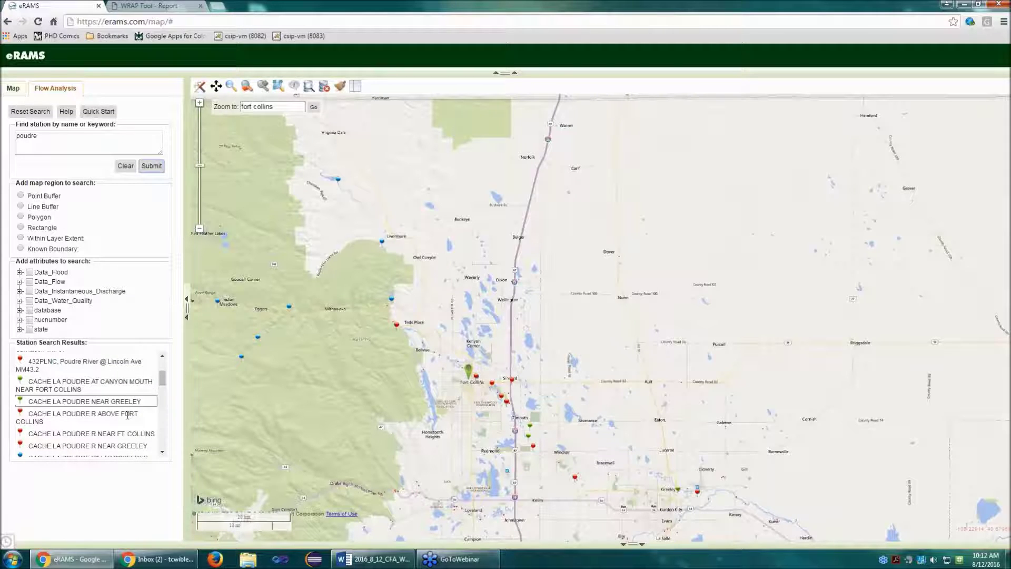
{"action": "scroll", "coordinate": [125, 429], "scroll_direction": "down", "scroll_amount": 1}
{"action": "scroll", "coordinate": [124, 429], "scroll_direction": "down", "scroll_amount": 3}
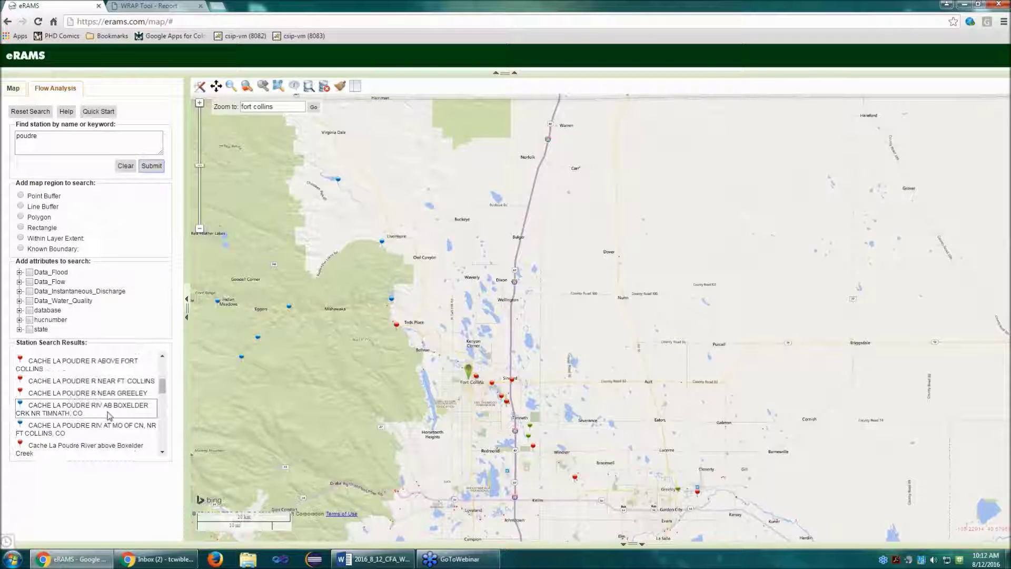
{"action": "left_click", "coordinate": [108, 415]}
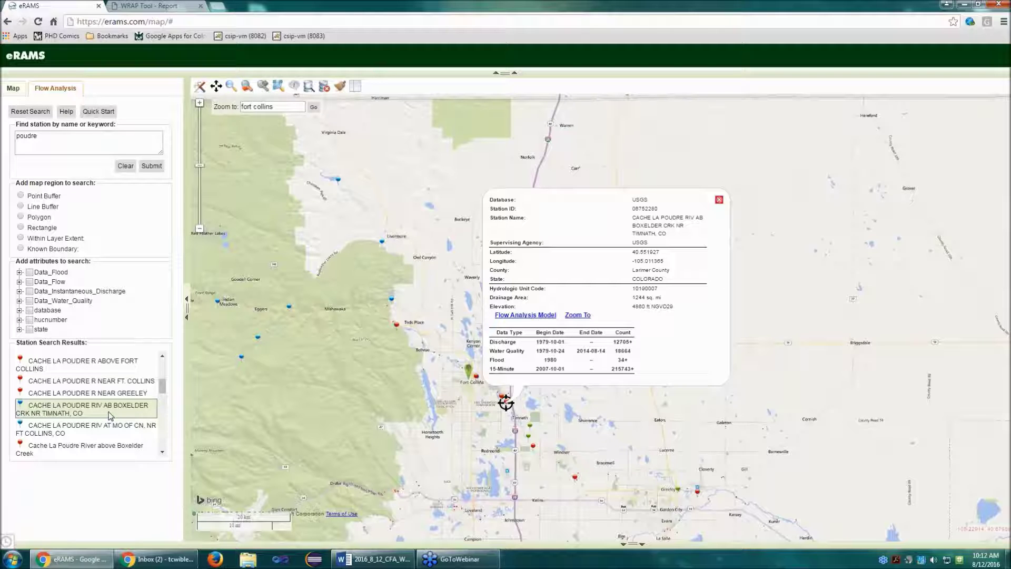
Open the Flow Analysis Model for the selected station and review its description and available data
{"action": "left_click", "coordinate": [525, 315]}
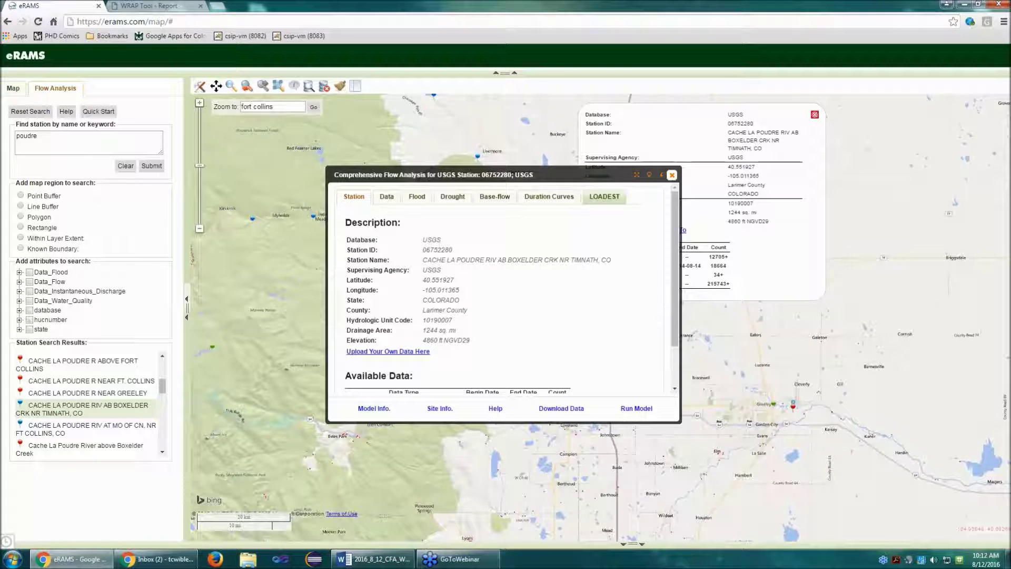
{"action": "left_click_drag", "start_coordinate": [564, 171], "coordinate": [468, 160]}
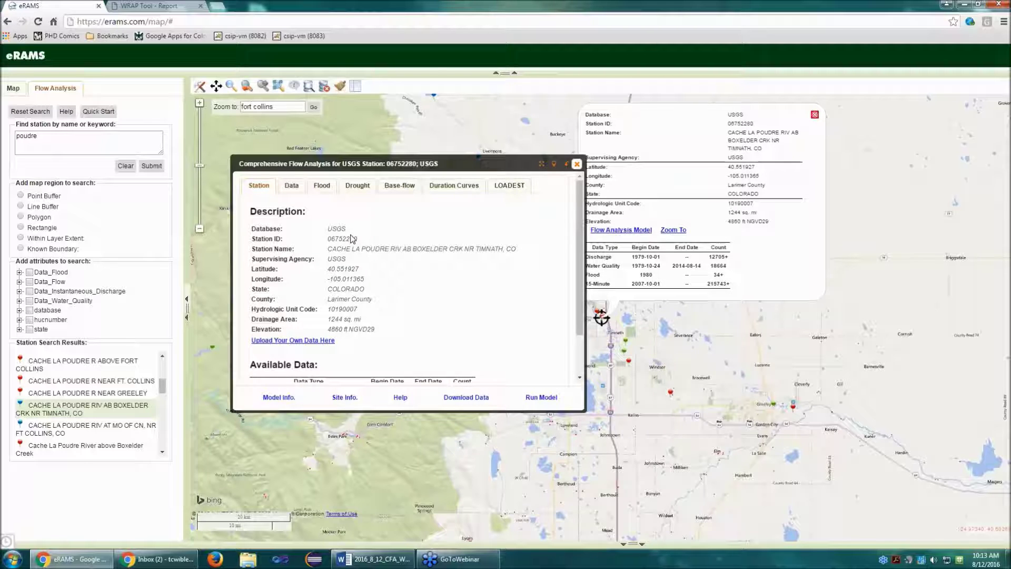
{"action": "scroll", "coordinate": [392, 319], "scroll_direction": "down", "scroll_amount": 1}
{"action": "scroll", "coordinate": [392, 319], "scroll_direction": "down", "scroll_amount": 2}
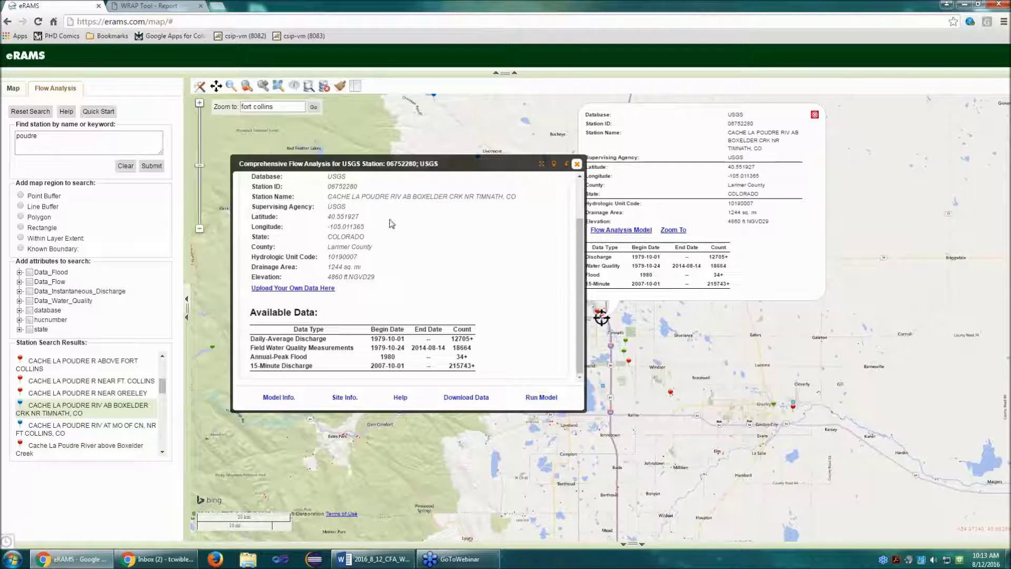
{"action": "scroll", "coordinate": [465, 340], "scroll_direction": "up", "scroll_amount": 3}
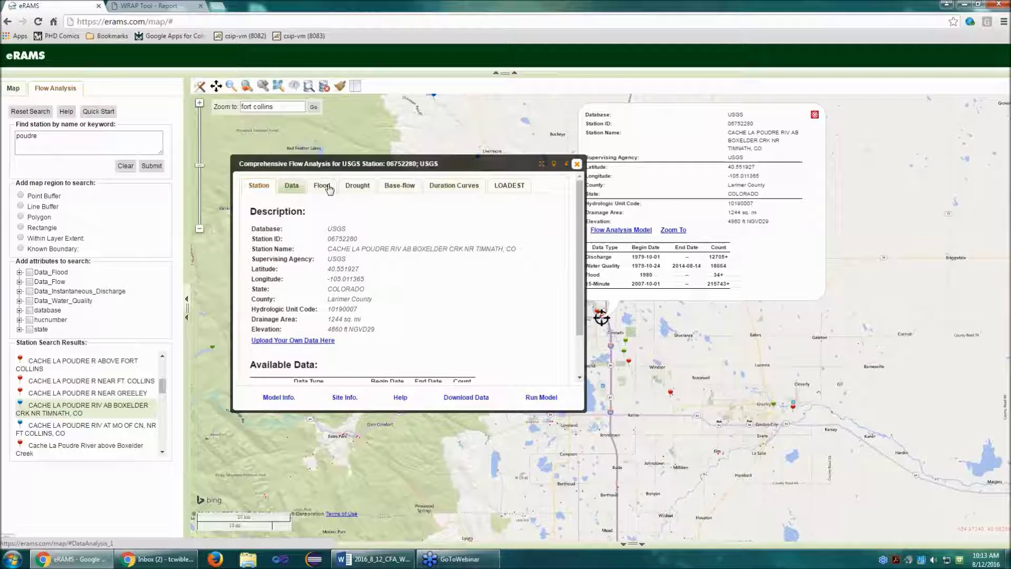
Enable the use of uploaded data for the analysis and set it to merge with the public data
{"action": "left_click", "coordinate": [287, 188]}
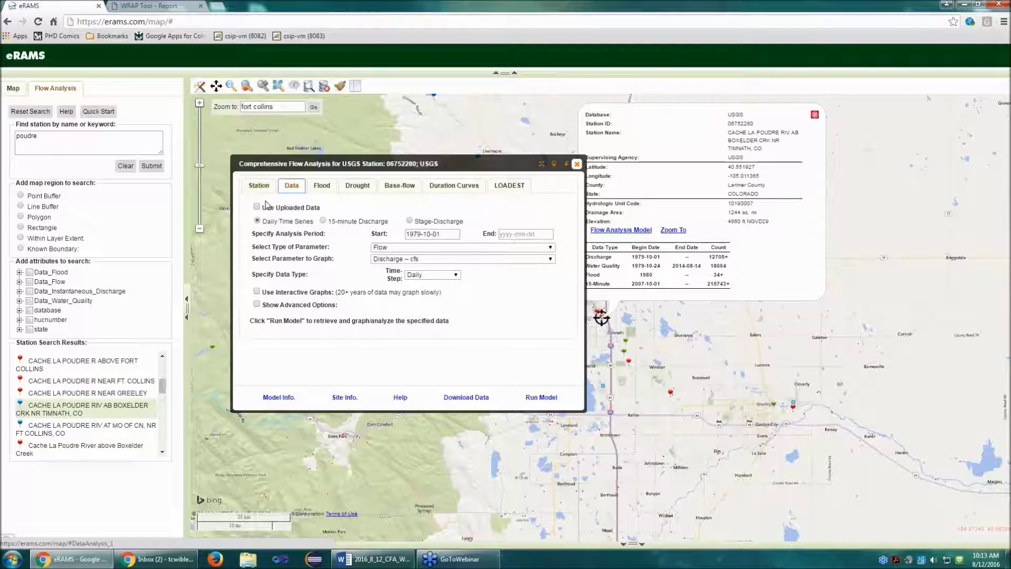
{"action": "left_click", "coordinate": [292, 210]}
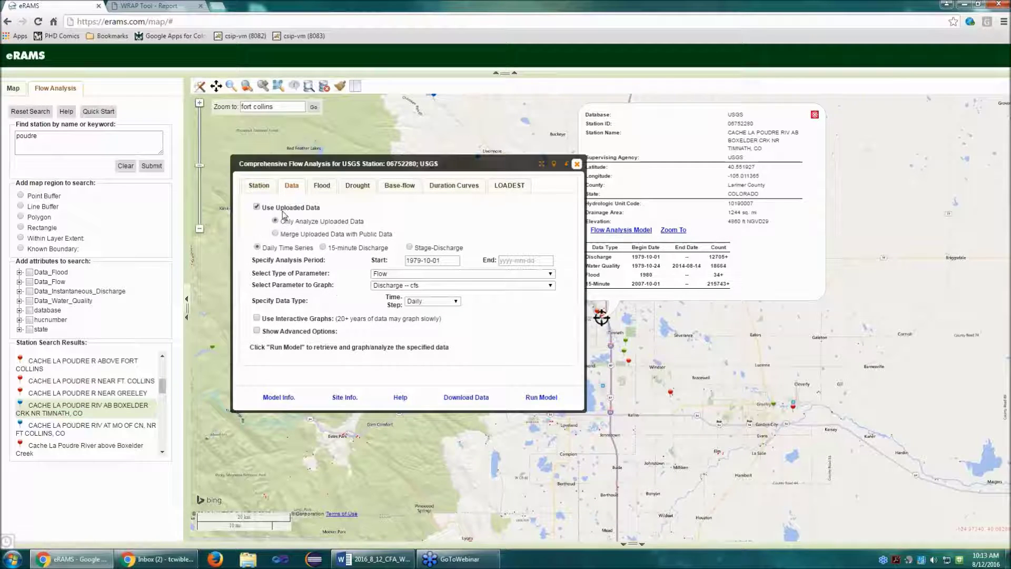
{"action": "left_click", "coordinate": [363, 236]}
Examine the file format instructions, water quality codes and file chooser for uploading own station data, without uploading a file
{"action": "left_click", "coordinate": [259, 186]}
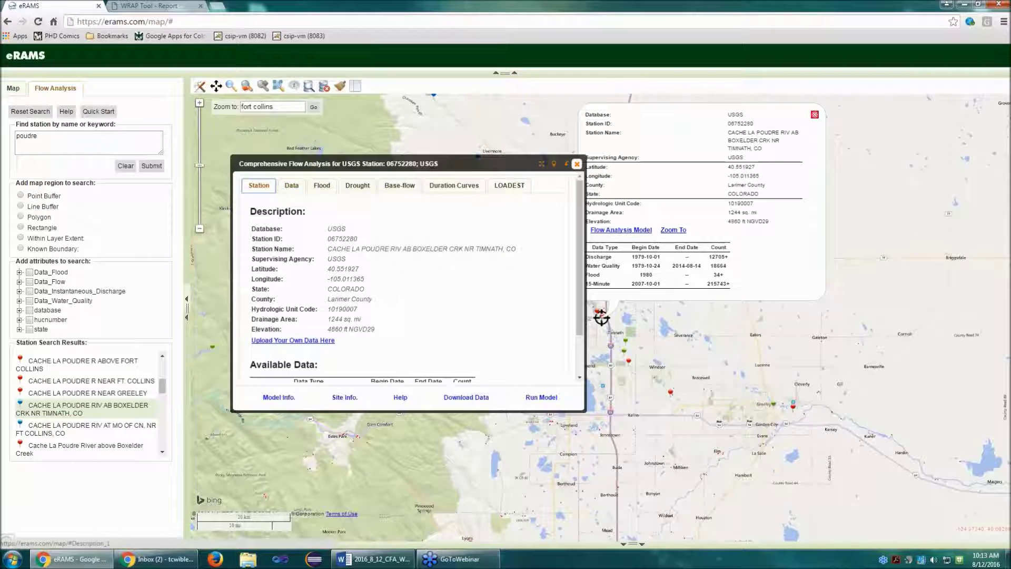
{"action": "left_click", "coordinate": [270, 343]}
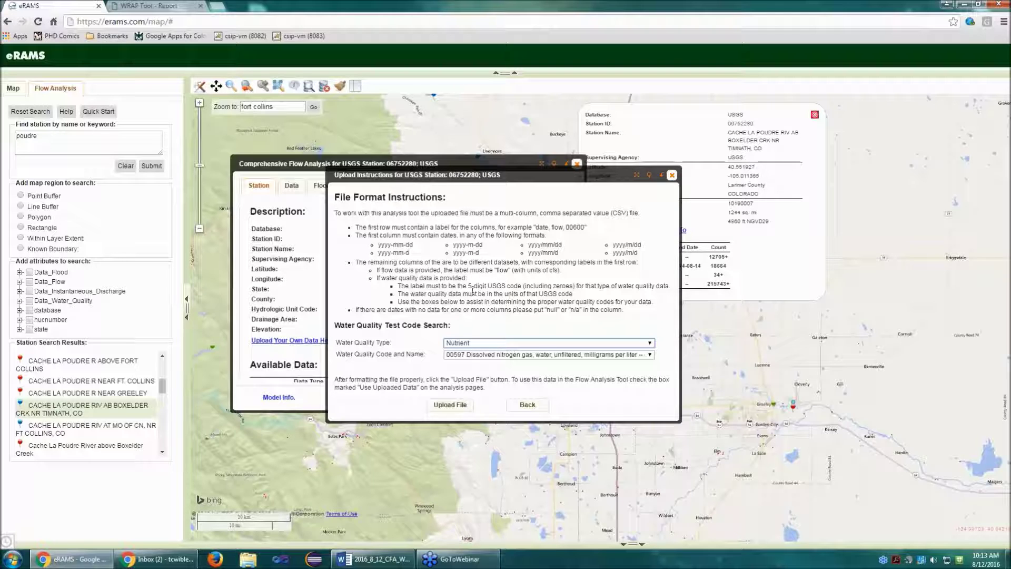
{"action": "double_click", "coordinate": [502, 270]}
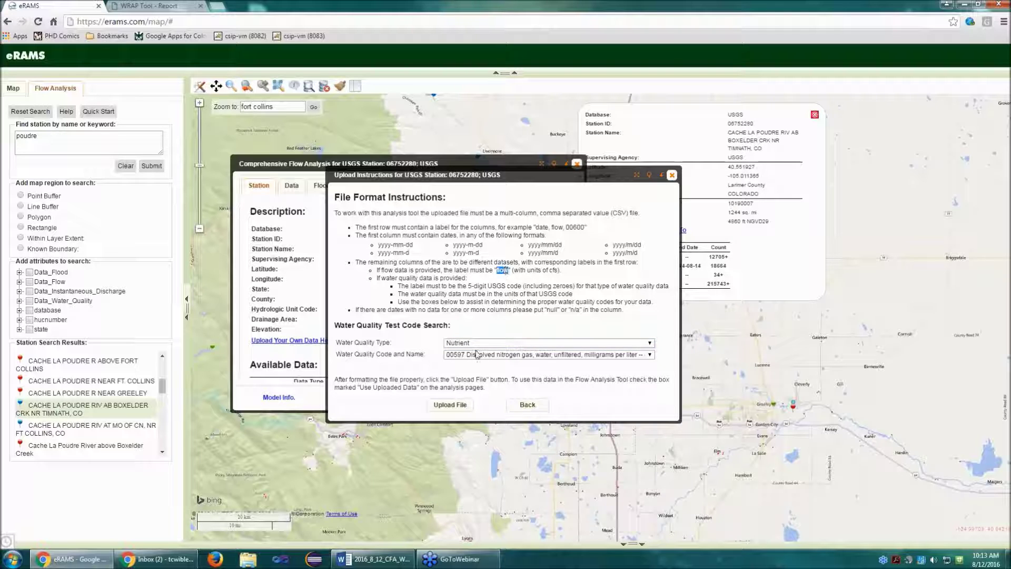
{"action": "left_click", "coordinate": [478, 354]}
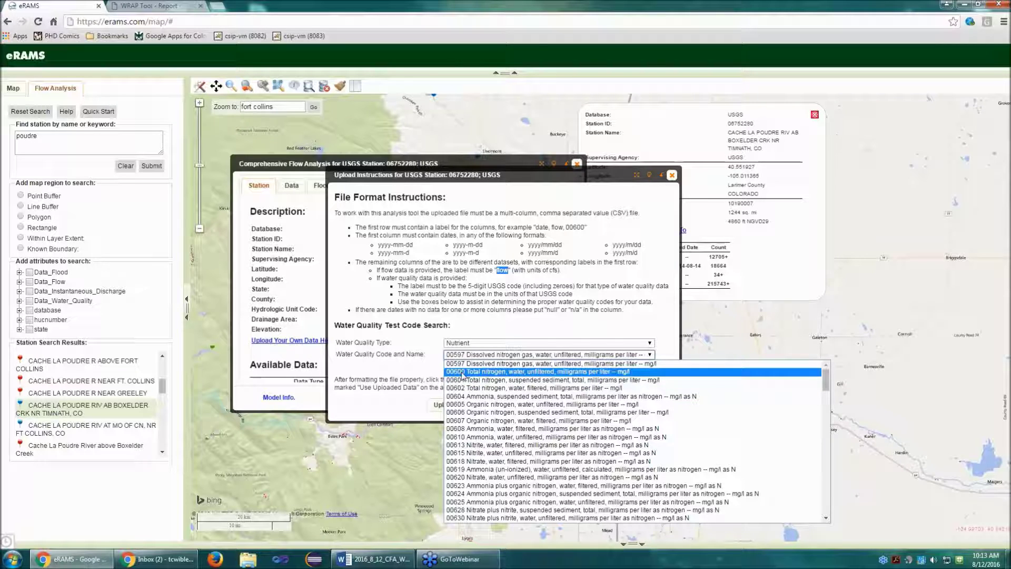
{"action": "left_click", "coordinate": [475, 362]}
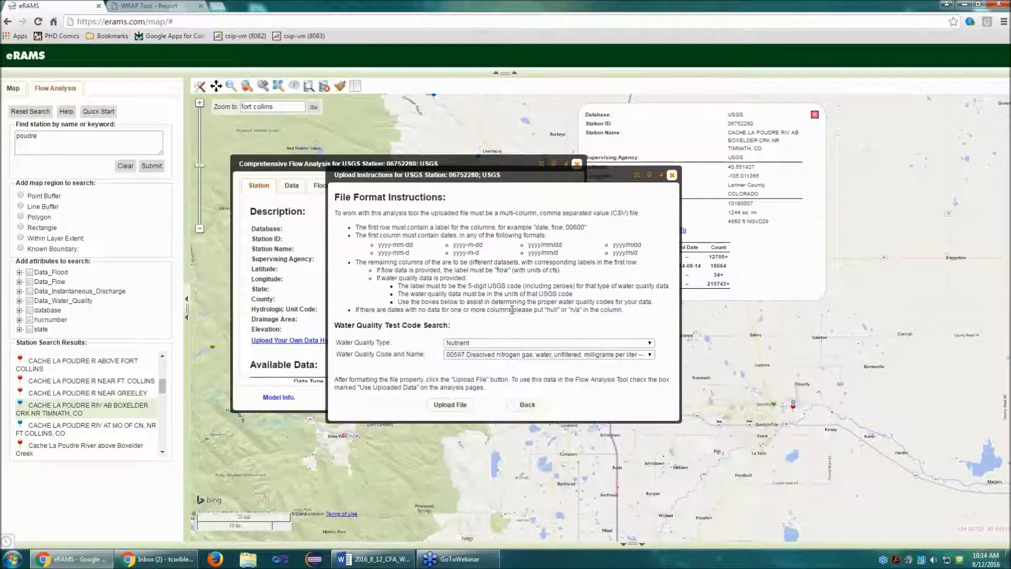
{"action": "left_click", "coordinate": [471, 409]}
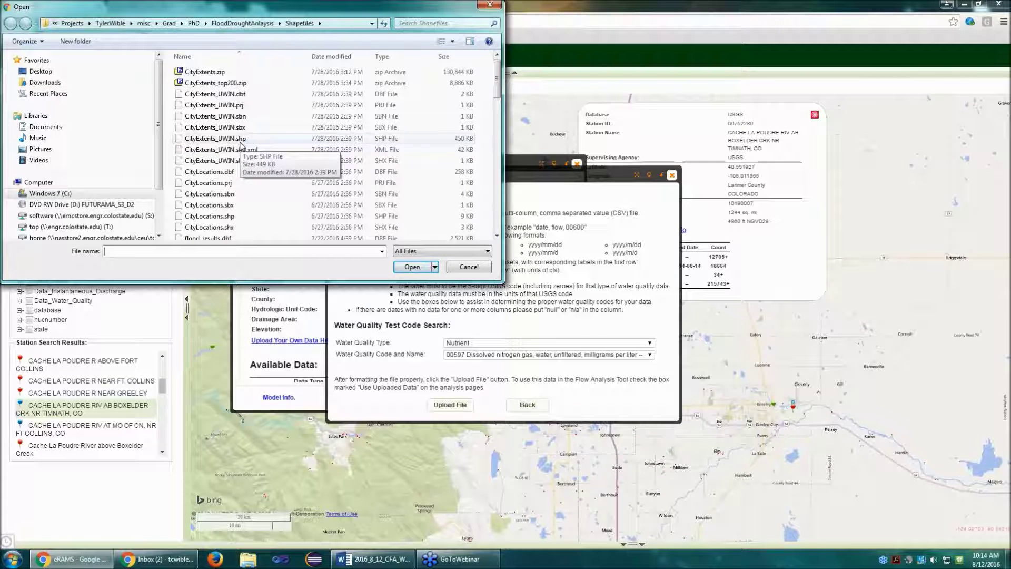
{"action": "left_click", "coordinate": [469, 267]}
{"action": "left_click", "coordinate": [527, 404]}
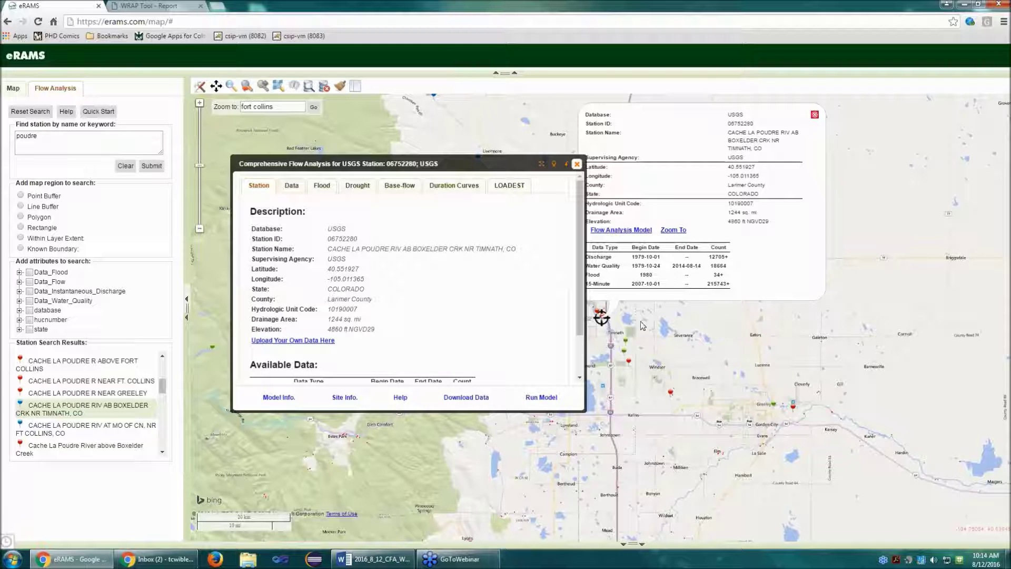
Turn off the use of uploaded data and run the daily time series model for discharge
{"action": "left_click", "coordinate": [291, 196]}
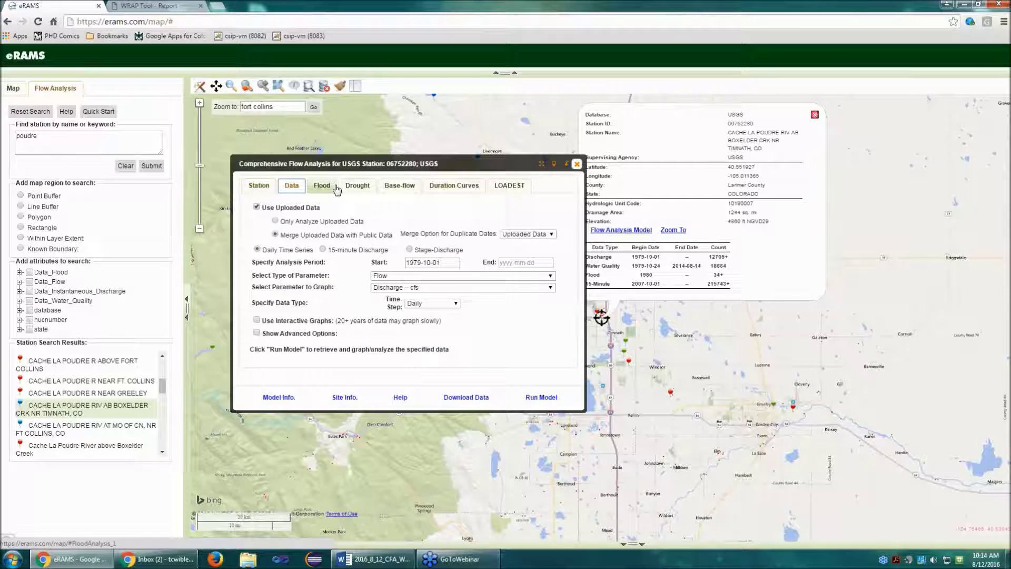
{"action": "left_click", "coordinate": [257, 207]}
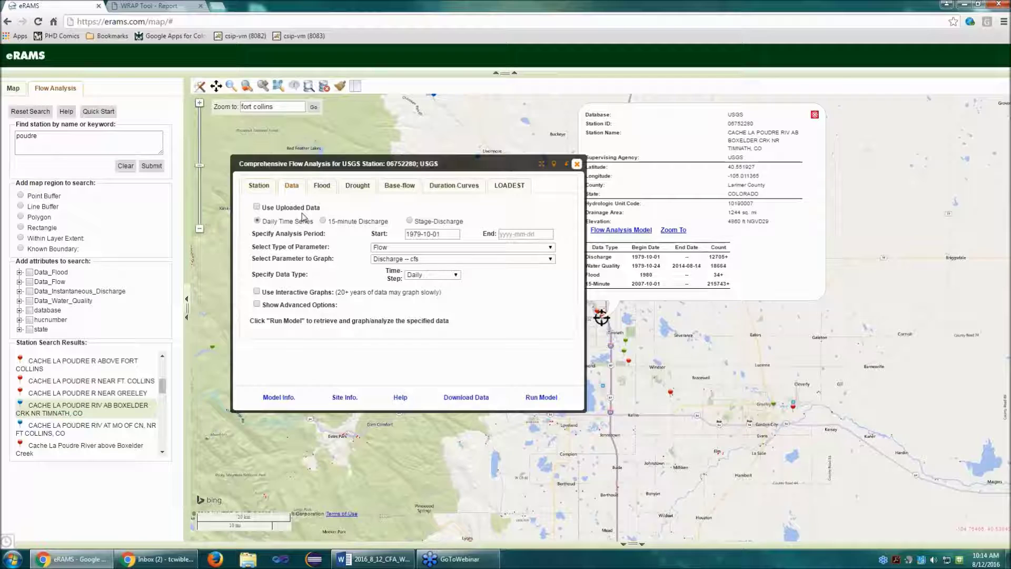
{"action": "left_click", "coordinate": [541, 397]}
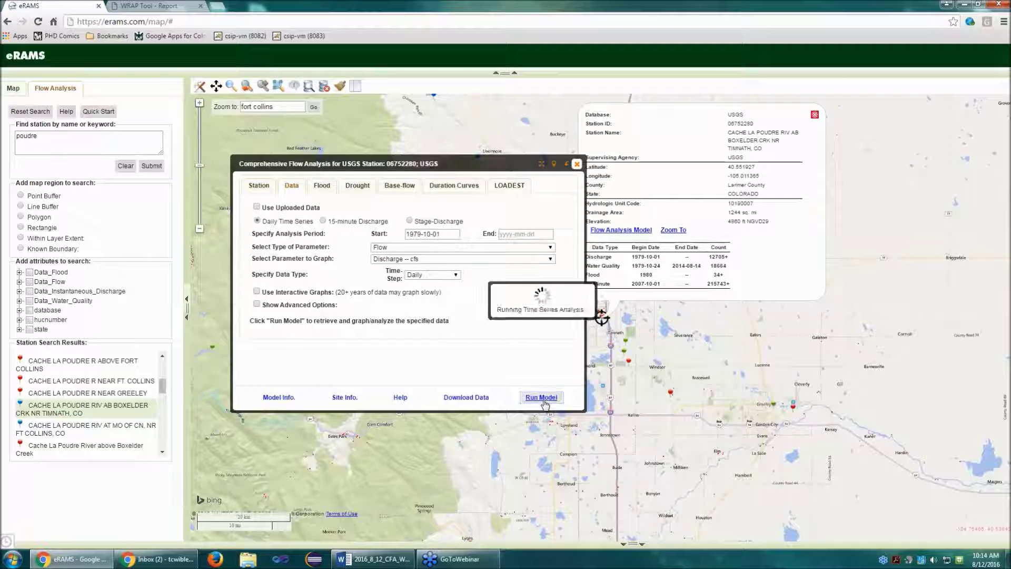
Show the advanced options of the data analysis and look through them
{"action": "left_click", "coordinate": [256, 304]}
{"action": "scroll", "coordinate": [375, 315], "scroll_direction": "down", "scroll_amount": 1}
{"action": "scroll", "coordinate": [375, 315], "scroll_direction": "down", "scroll_amount": 3}
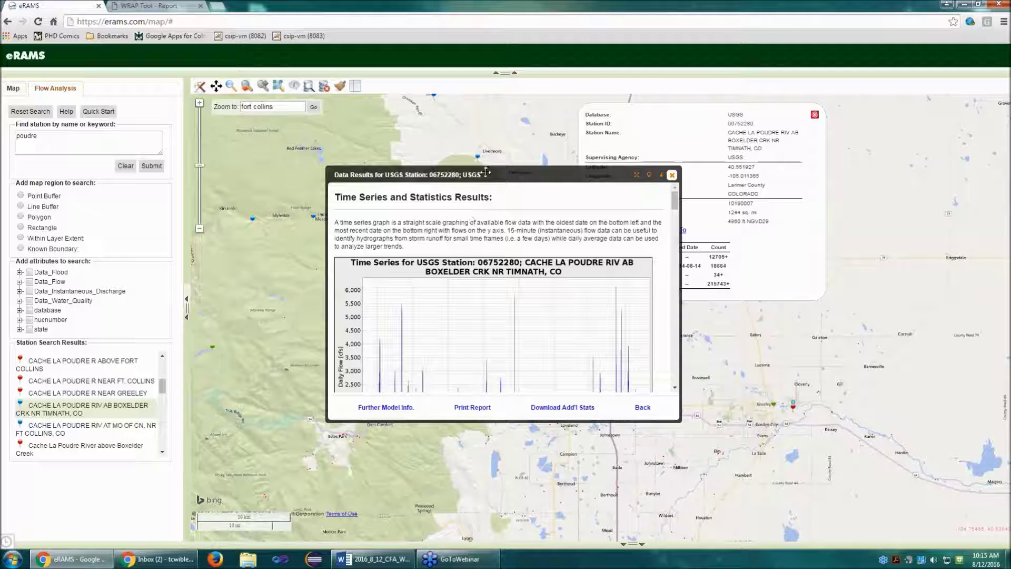
Examine the station's daily flow time series graph in the data results
{"action": "left_click_drag", "start_coordinate": [485, 171], "coordinate": [406, 134]}
{"action": "scroll", "coordinate": [459, 255], "scroll_direction": "down", "scroll_amount": 5}
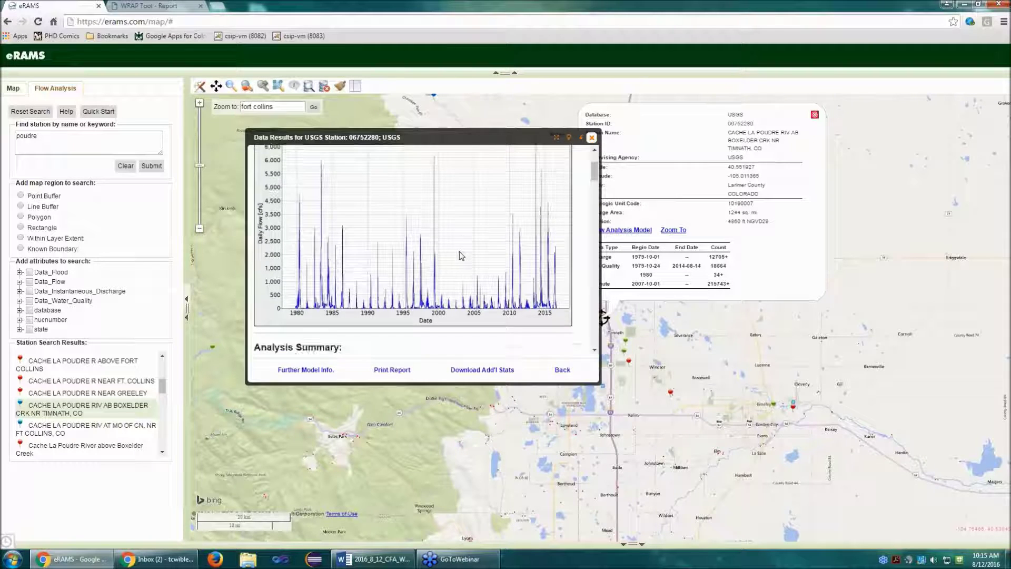
{"action": "scroll", "coordinate": [520, 311], "scroll_direction": "up", "scroll_amount": 3}
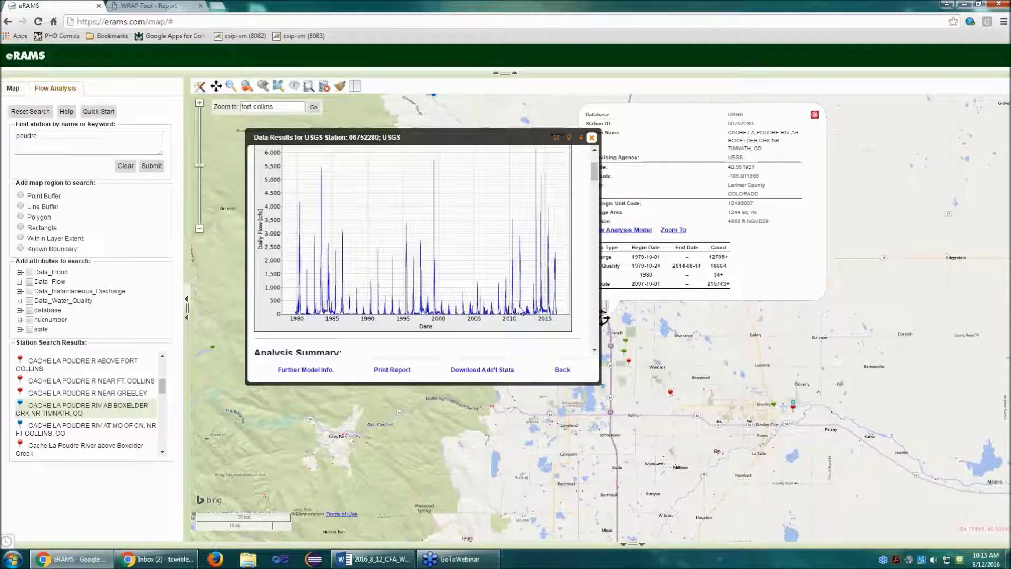
{"action": "scroll", "coordinate": [520, 310], "scroll_direction": "up", "scroll_amount": 1}
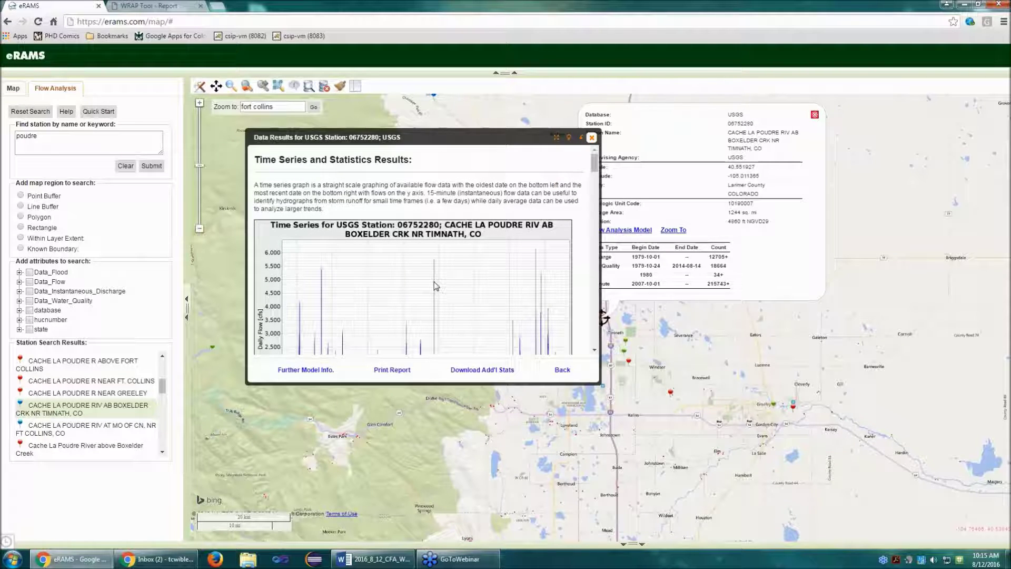
{"action": "scroll", "coordinate": [436, 286], "scroll_direction": "down", "scroll_amount": 1}
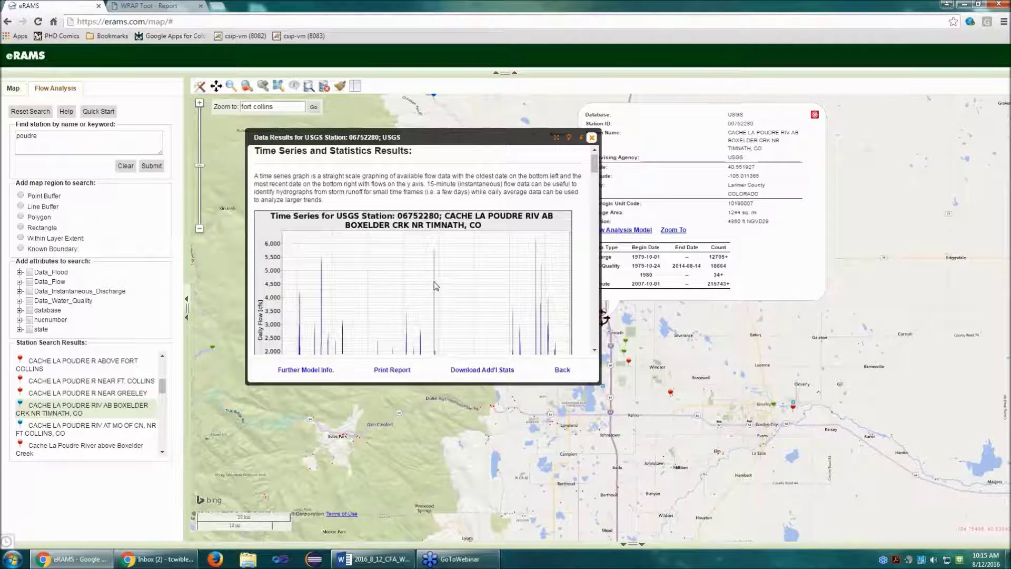
{"action": "scroll", "coordinate": [436, 286], "scroll_direction": "down", "scroll_amount": 2}
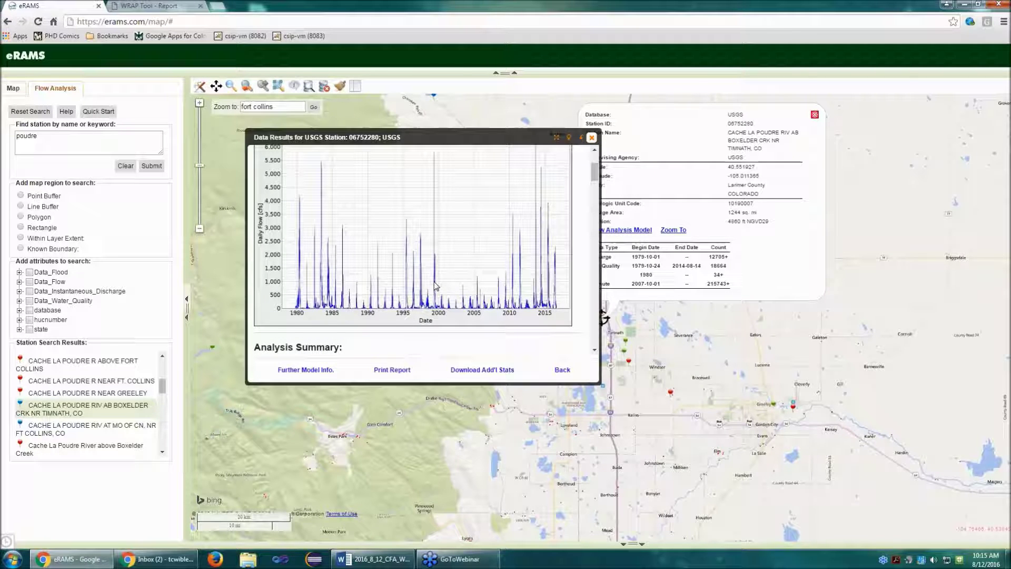
Read the Analysis Summary statistics and flow boxplot in the data results, continuing to the time series range graph
{"action": "scroll", "coordinate": [436, 286], "scroll_direction": "down", "scroll_amount": 1}
{"action": "scroll", "coordinate": [436, 286], "scroll_direction": "down", "scroll_amount": 2}
{"action": "scroll", "coordinate": [436, 286], "scroll_direction": "down", "scroll_amount": 2}
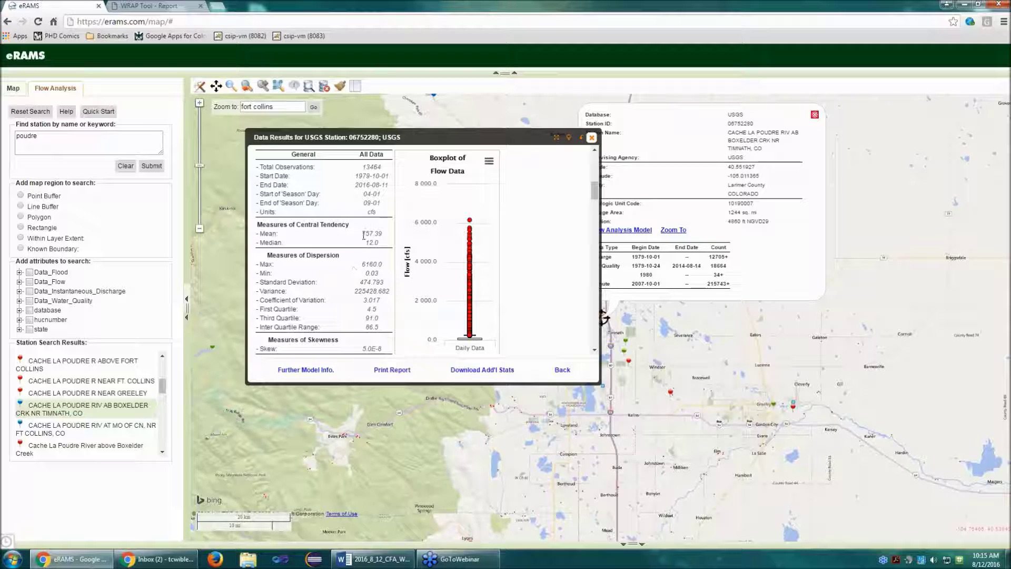
{"action": "double_click", "coordinate": [363, 233]}
{"action": "double_click", "coordinate": [371, 211]}
{"action": "scroll", "coordinate": [563, 265], "scroll_direction": "down", "scroll_amount": 5}
{"action": "scroll", "coordinate": [561, 252], "scroll_direction": "down", "scroll_amount": 5}
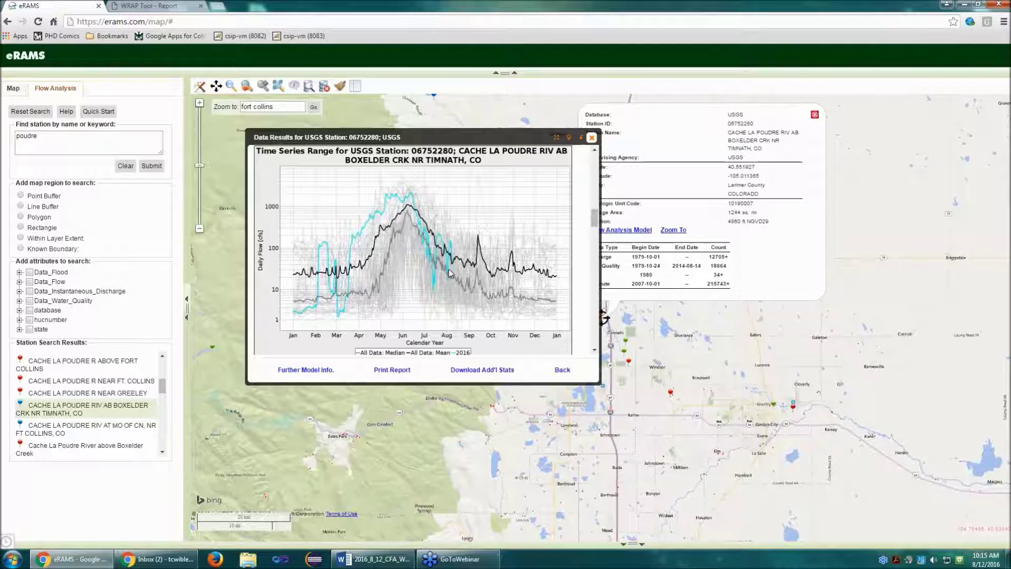
Enlarge the results window and examine the raster plot, monthly averages, histogram, cumulative distribution graph and references
{"action": "left_click_drag", "start_coordinate": [429, 382], "coordinate": [428, 457]}
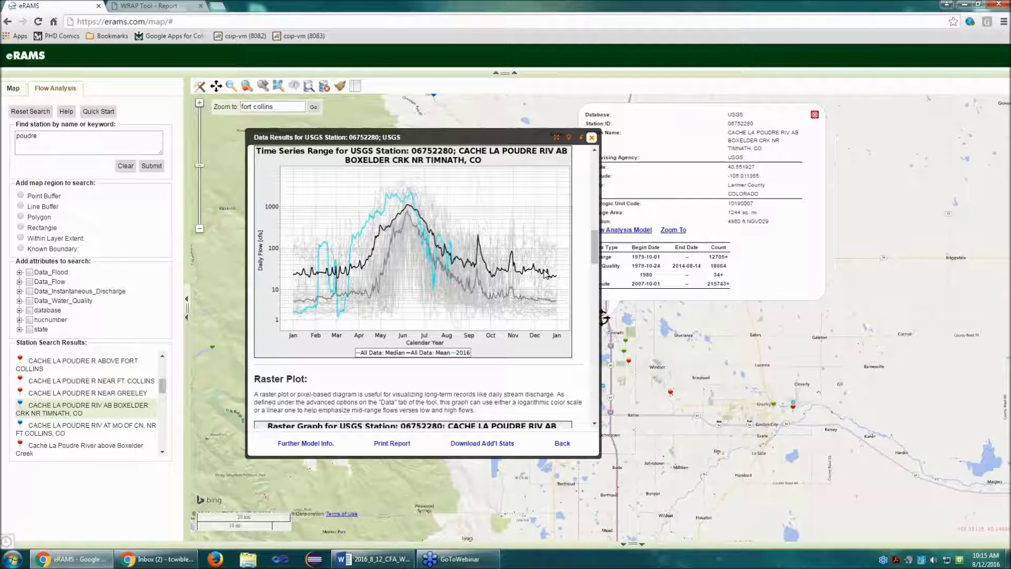
{"action": "scroll", "coordinate": [546, 275], "scroll_direction": "down", "scroll_amount": 3}
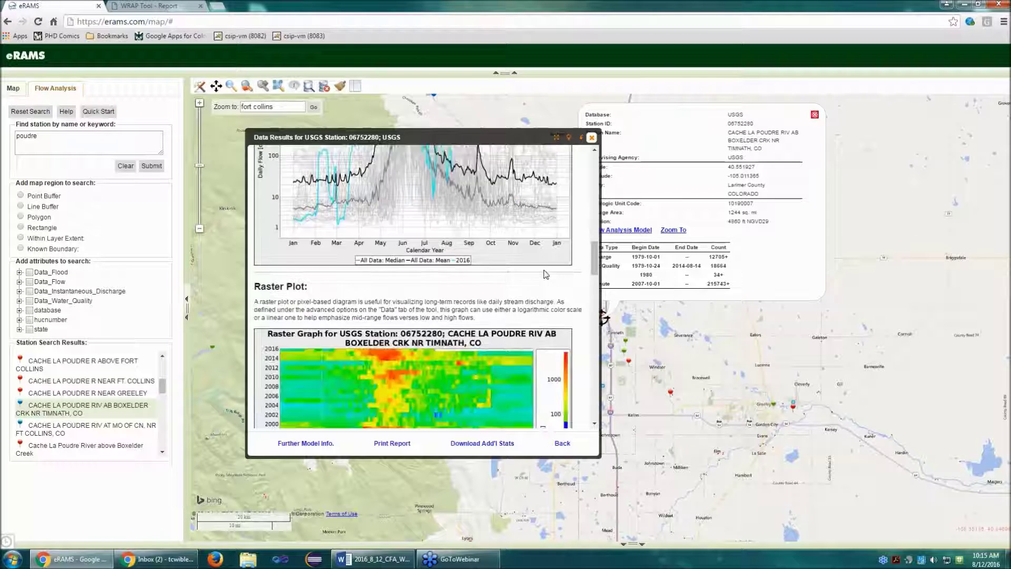
{"action": "scroll", "coordinate": [546, 274], "scroll_direction": "down", "scroll_amount": 2}
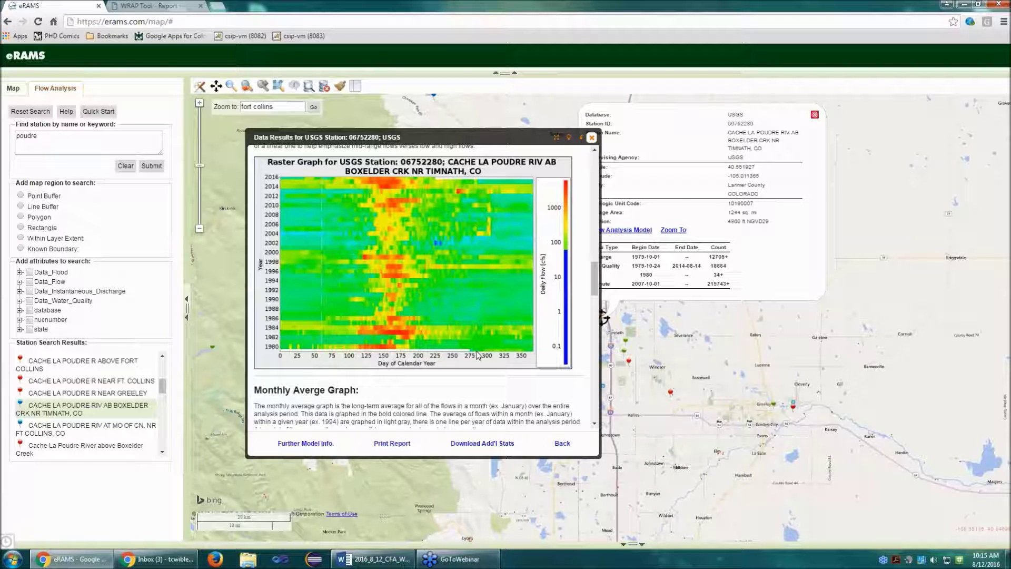
{"action": "scroll", "coordinate": [477, 356], "scroll_direction": "down", "scroll_amount": 4}
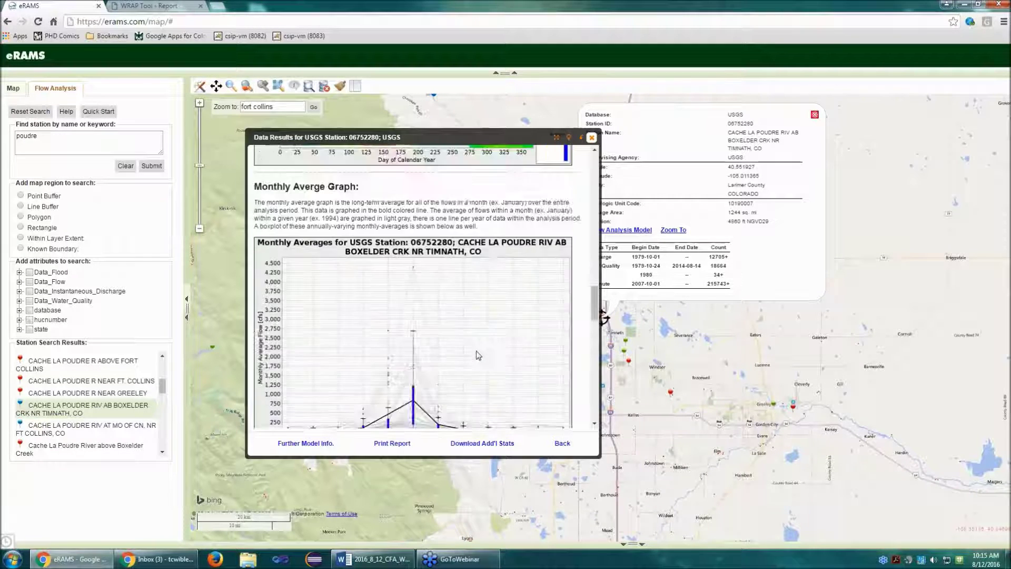
{"action": "scroll", "coordinate": [477, 356], "scroll_direction": "down", "scroll_amount": 8}
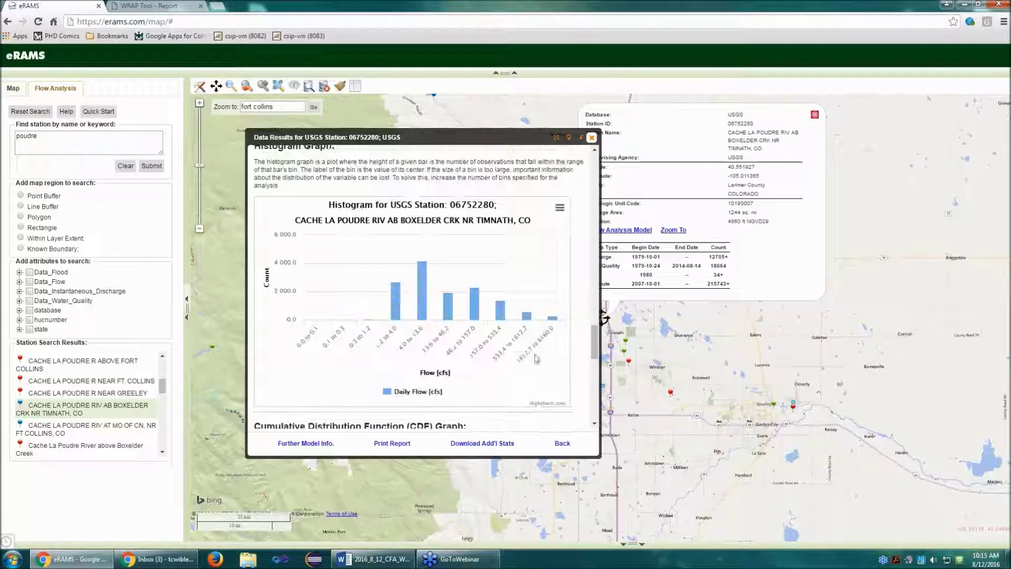
{"action": "scroll", "coordinate": [532, 353], "scroll_direction": "down", "scroll_amount": 4}
{"action": "scroll", "coordinate": [331, 373], "scroll_direction": "down", "scroll_amount": 4}
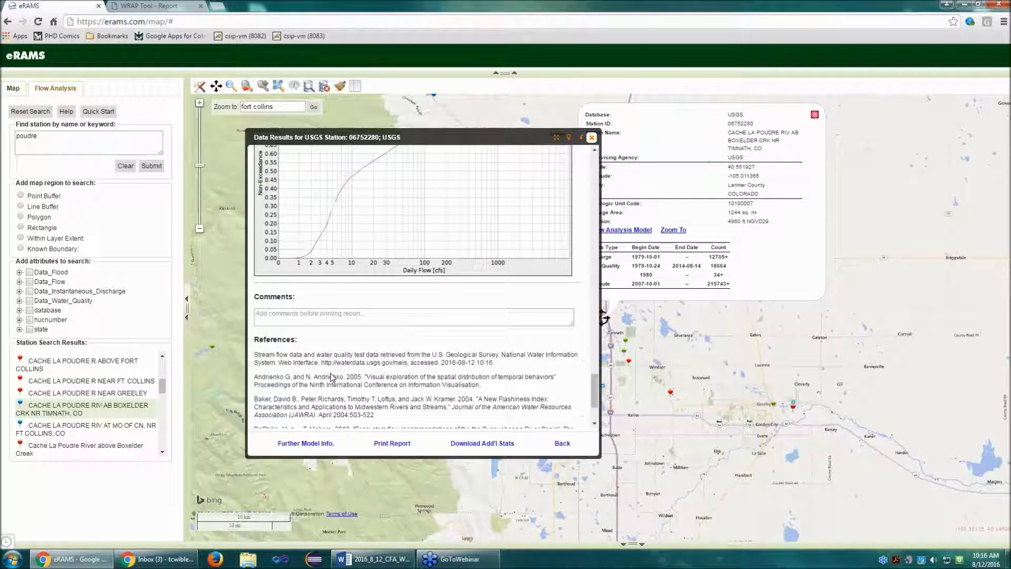
{"action": "scroll", "coordinate": [330, 372], "scroll_direction": "down", "scroll_amount": 2}
Download the additional statistics to the Desktop as flow_statistics.csv and open the file in Excel
{"action": "left_click", "coordinate": [476, 444]}
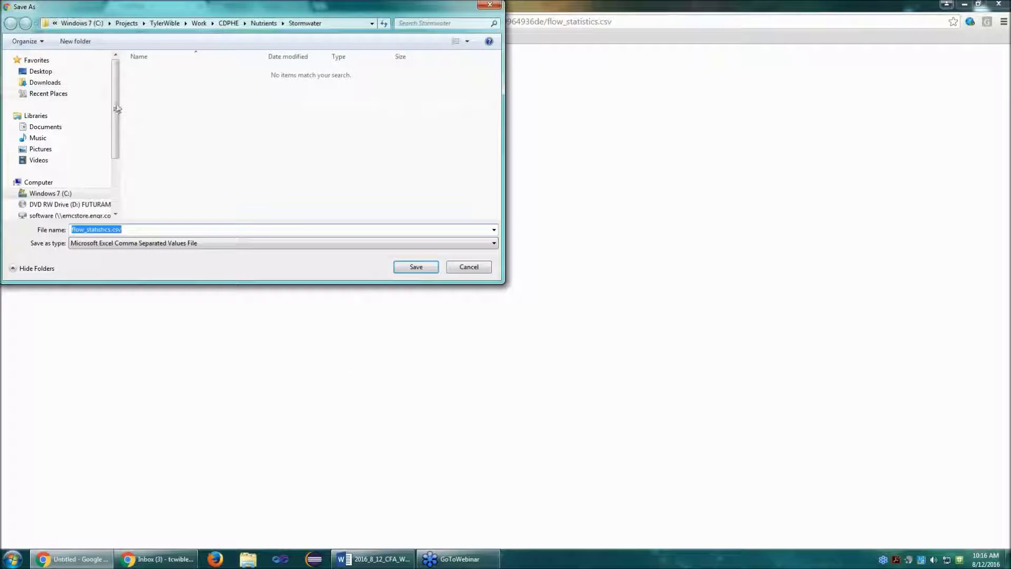
{"action": "left_click", "coordinate": [42, 71]}
{"action": "left_click", "coordinate": [416, 266]}
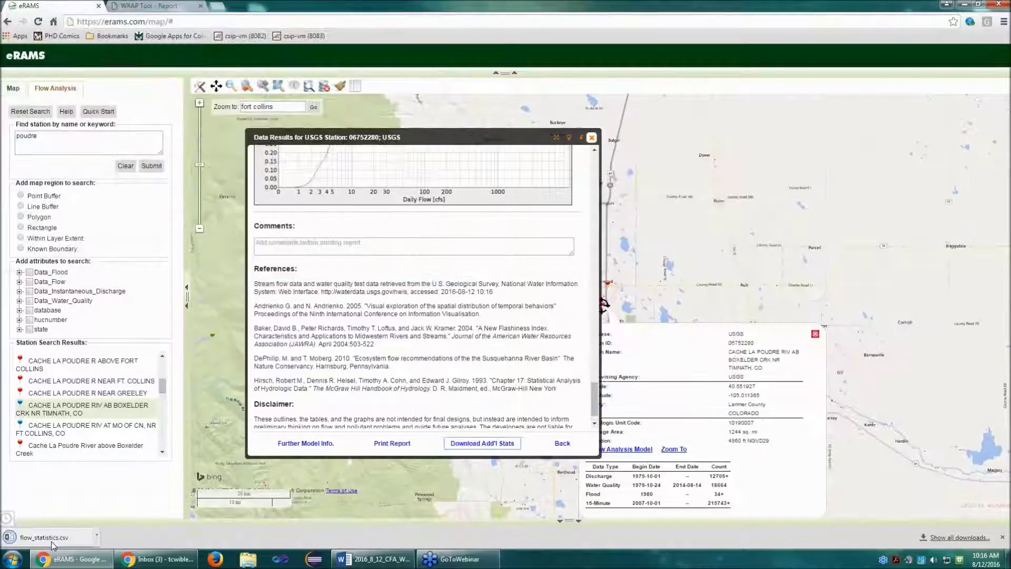
{"action": "left_click", "coordinate": [52, 542]}
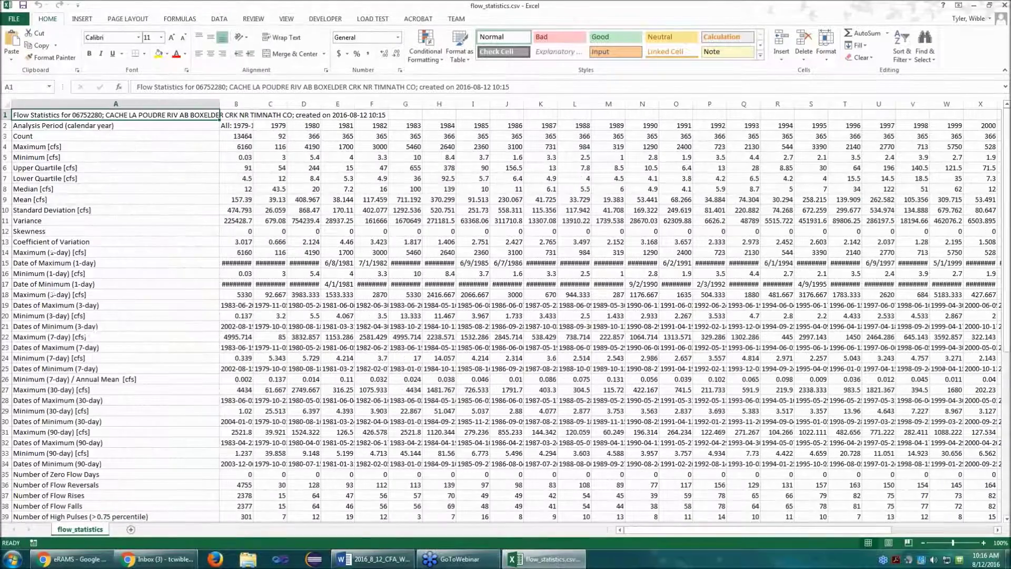
Widen column B and examine the full-period statistics, including the 1-day, 3-day and 7-day maximum and minimum flows
{"action": "left_click_drag", "start_coordinate": [253, 103], "coordinate": [357, 104]}
{"action": "left_click", "coordinate": [265, 126]}
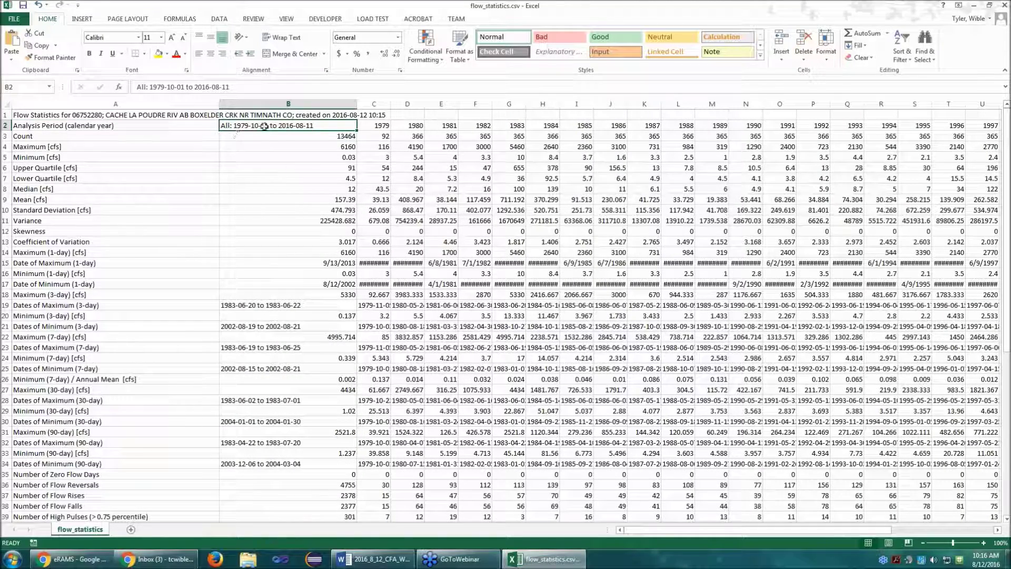
{"action": "left_click_drag", "start_coordinate": [90, 137], "coordinate": [345, 232]}
{"action": "left_click_drag", "start_coordinate": [171, 263], "coordinate": [322, 263]}
{"action": "left_click_drag", "start_coordinate": [105, 295], "coordinate": [350, 295]}
{"action": "left_click_drag", "start_coordinate": [74, 359], "coordinate": [350, 358]}
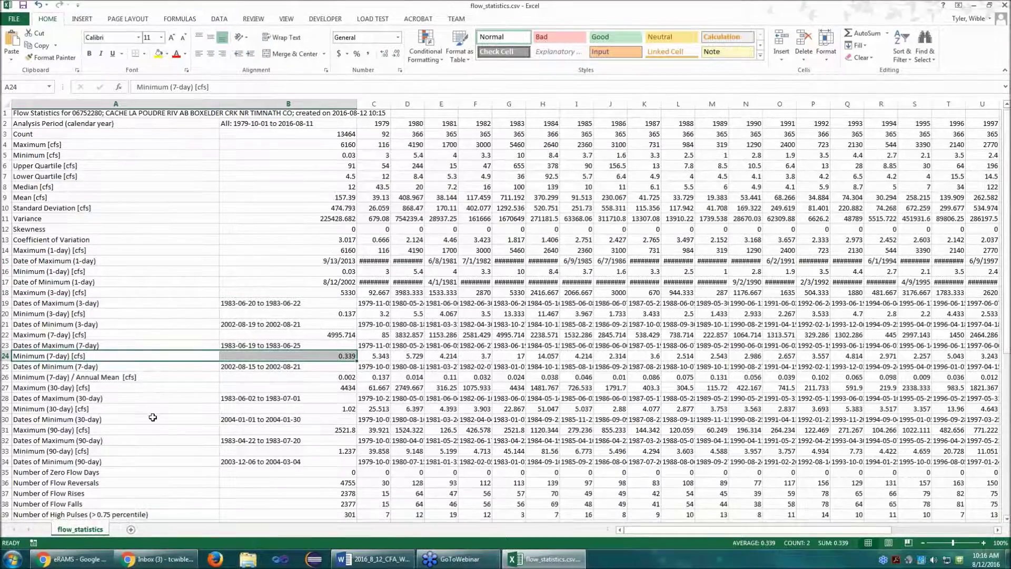
Look through the remaining statistics rows, including flow pulses, the flashiness index and the seasonal values
{"action": "scroll", "coordinate": [153, 417], "scroll_direction": "down", "scroll_amount": 3}
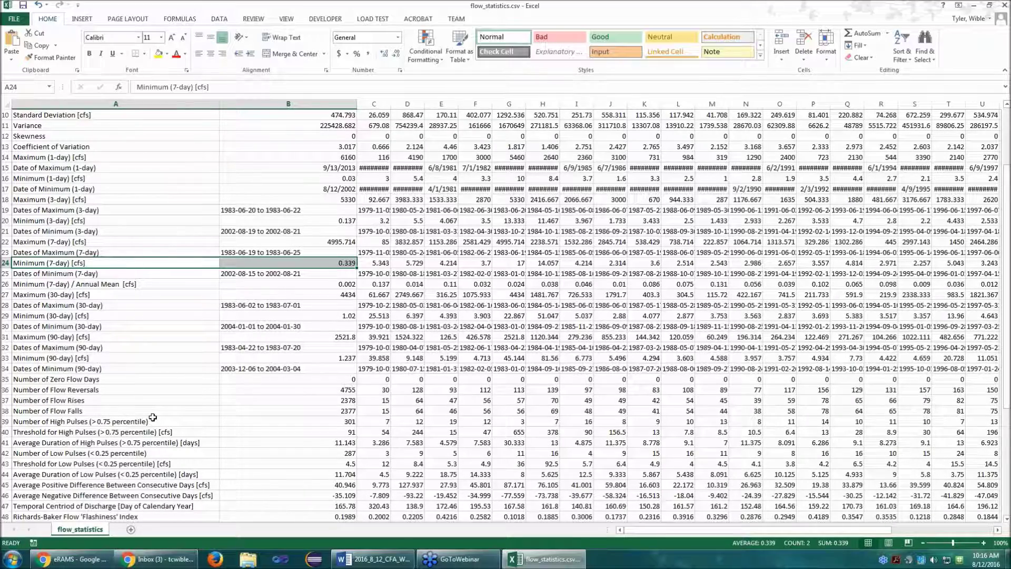
{"action": "scroll", "coordinate": [152, 416], "scroll_direction": "down", "scroll_amount": 1}
{"action": "scroll", "coordinate": [153, 417], "scroll_direction": "down", "scroll_amount": 3}
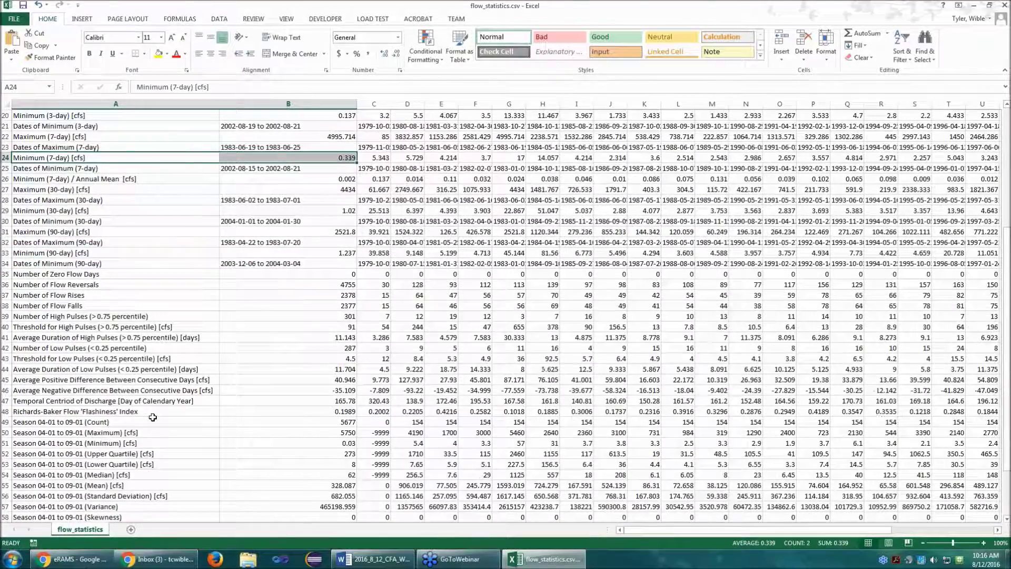
{"action": "scroll", "coordinate": [152, 417], "scroll_direction": "down", "scroll_amount": 6}
{"action": "scroll", "coordinate": [152, 417], "scroll_direction": "up", "scroll_amount": 8}
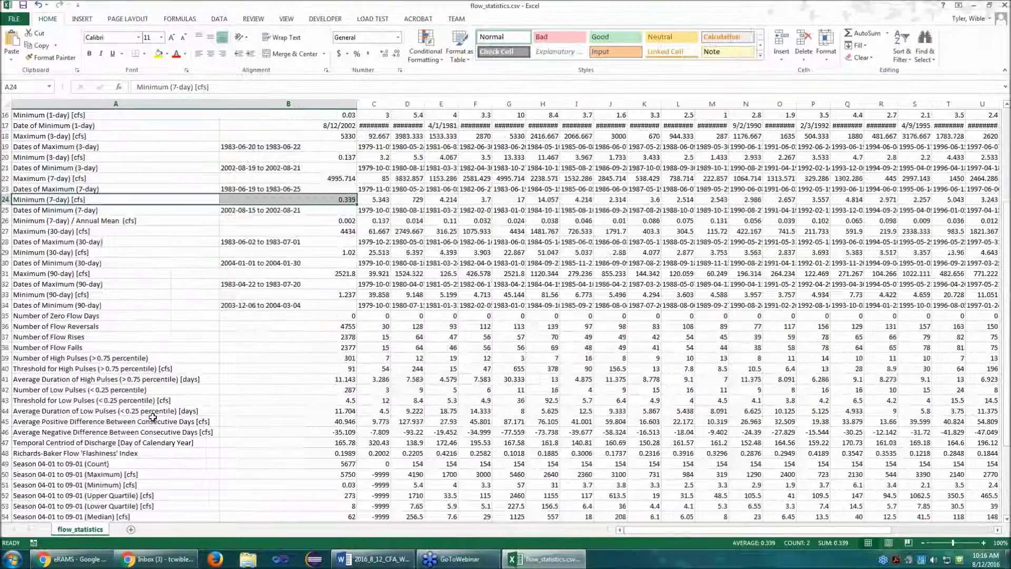
{"action": "scroll", "coordinate": [152, 417], "scroll_direction": "up", "scroll_amount": 5}
Examine the full-period column and the yearly columns from 1979 to 2016, and close the workbook without saving changes
{"action": "left_click", "coordinate": [238, 126]}
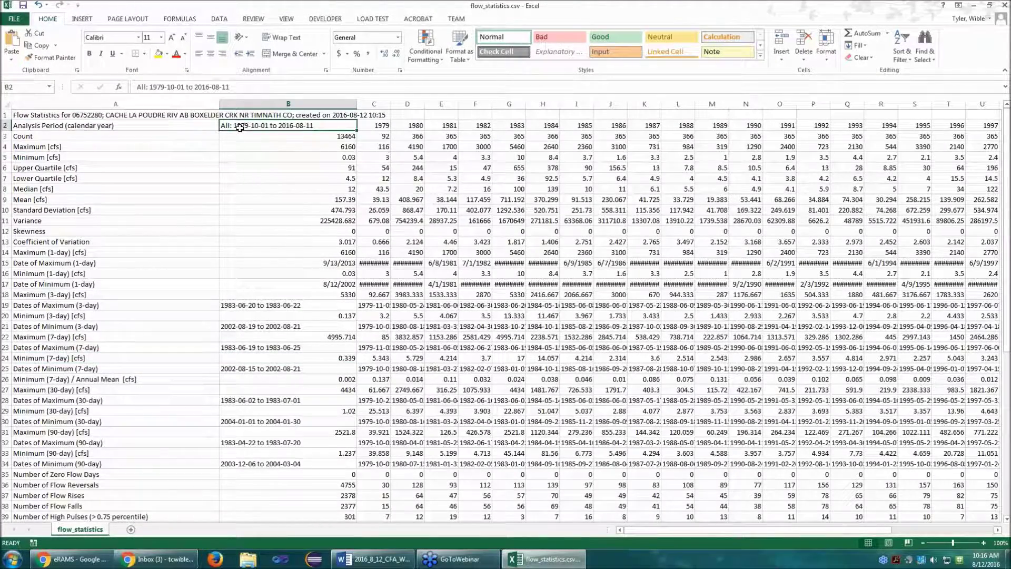
{"action": "left_click", "coordinate": [374, 124]}
{"action": "left_click_drag", "start_coordinate": [421, 126], "coordinate": [695, 125]}
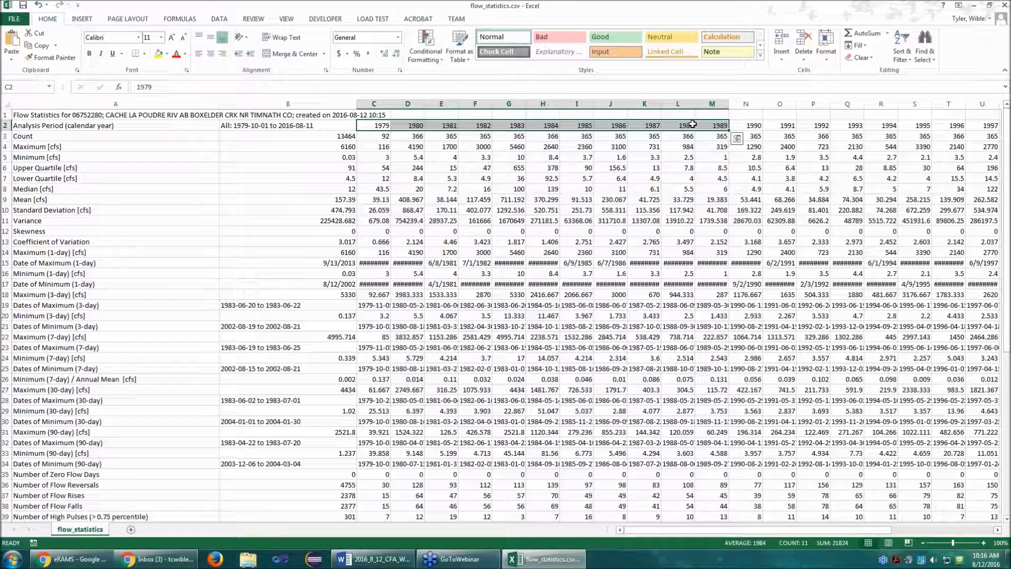
{"action": "left_click_drag", "start_coordinate": [380, 126], "coordinate": [375, 326]}
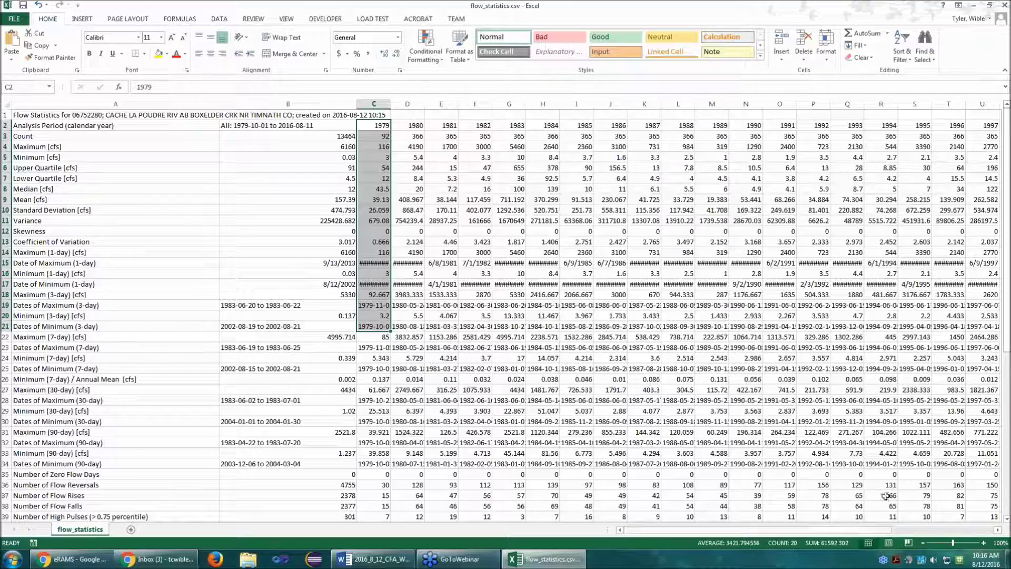
{"action": "left_click_drag", "start_coordinate": [858, 530], "coordinate": [961, 531]}
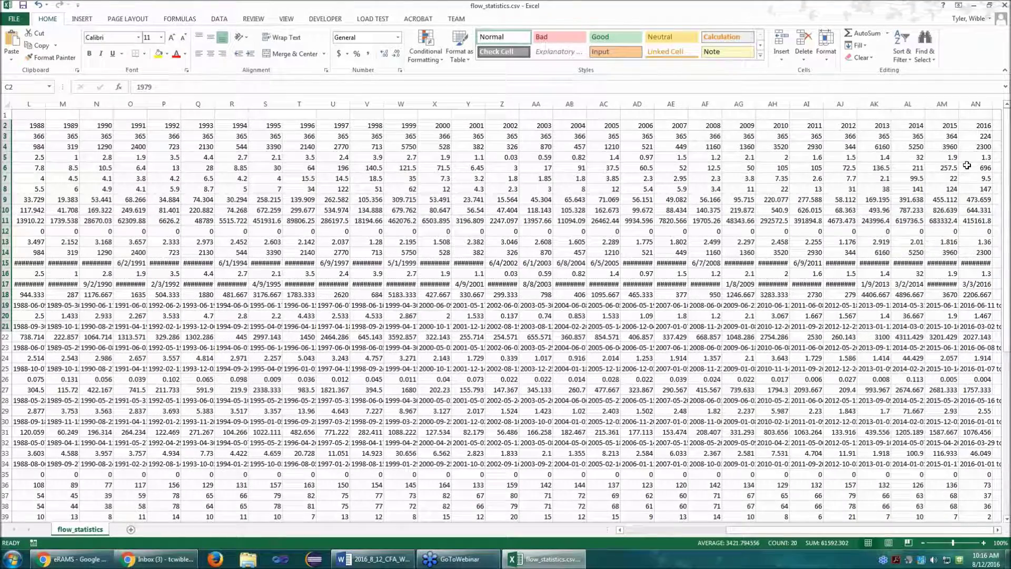
{"action": "left_click_drag", "start_coordinate": [942, 125], "coordinate": [947, 241]}
{"action": "left_click_drag", "start_coordinate": [729, 531], "coordinate": [621, 535]}
{"action": "key", "text": "ctrl+w"}
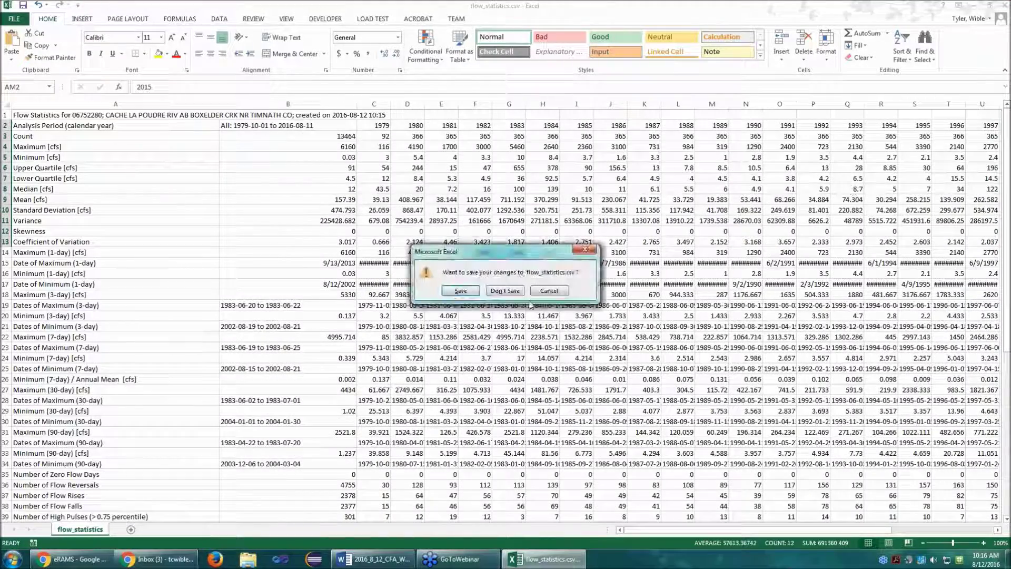
{"action": "left_click", "coordinate": [504, 290]}
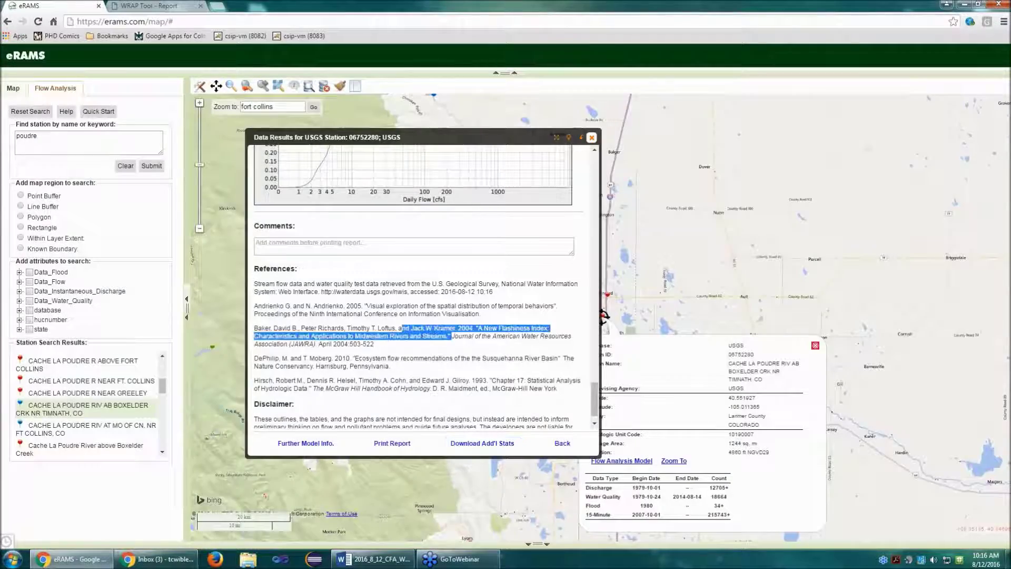
Return to the data analysis settings, hide the advanced options, turn on interactive graphs and rerun the daily discharge model
{"action": "left_click", "coordinate": [562, 443]}
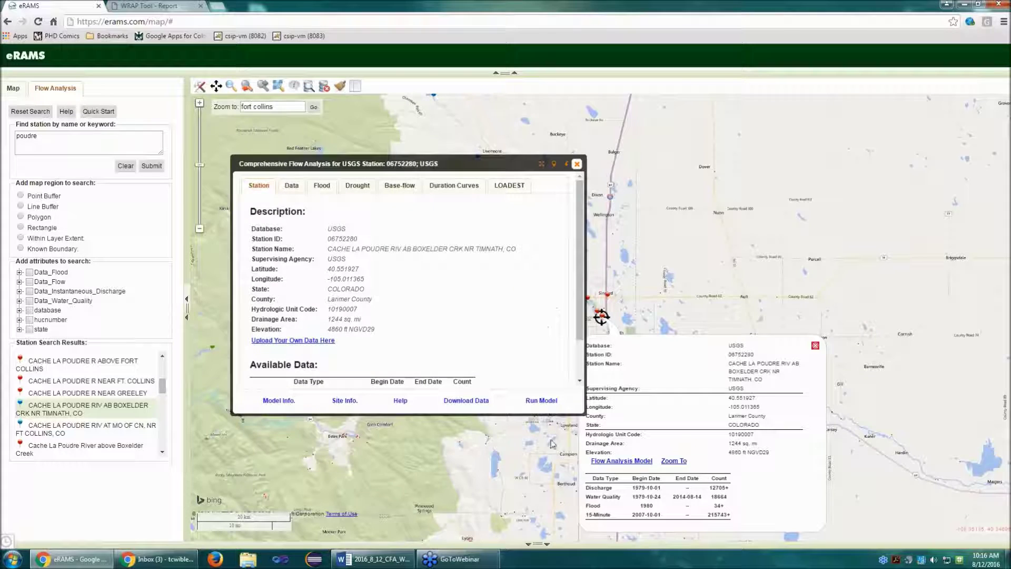
{"action": "left_click", "coordinate": [292, 185]}
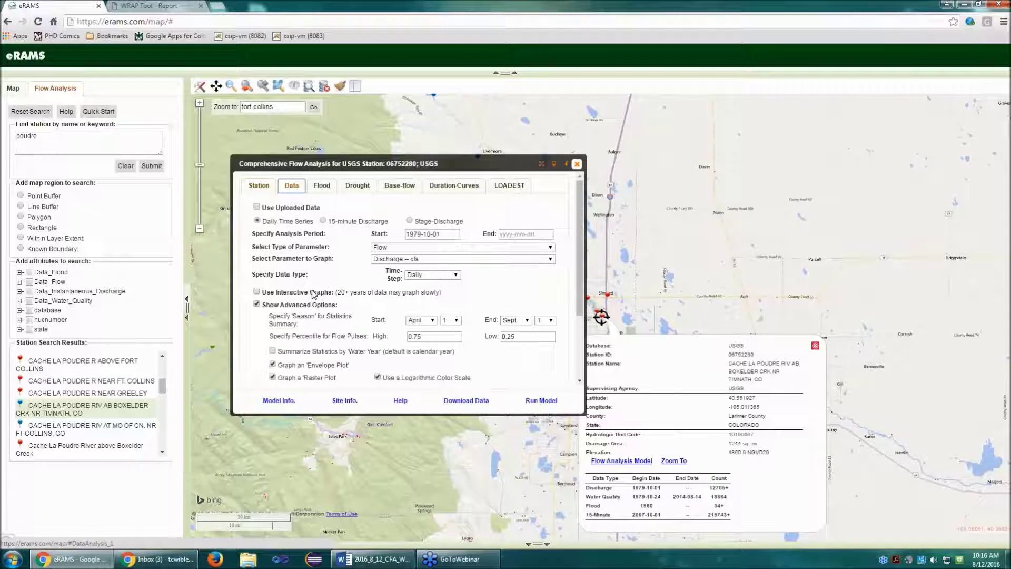
{"action": "scroll", "coordinate": [315, 309], "scroll_direction": "down", "scroll_amount": 2}
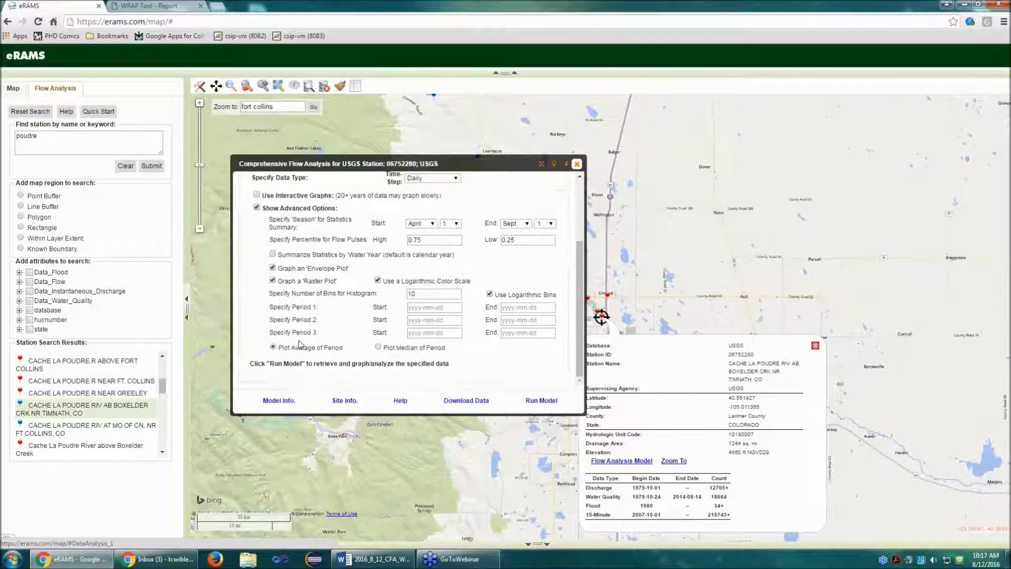
{"action": "left_click", "coordinate": [259, 209]}
{"action": "left_click", "coordinate": [273, 293]}
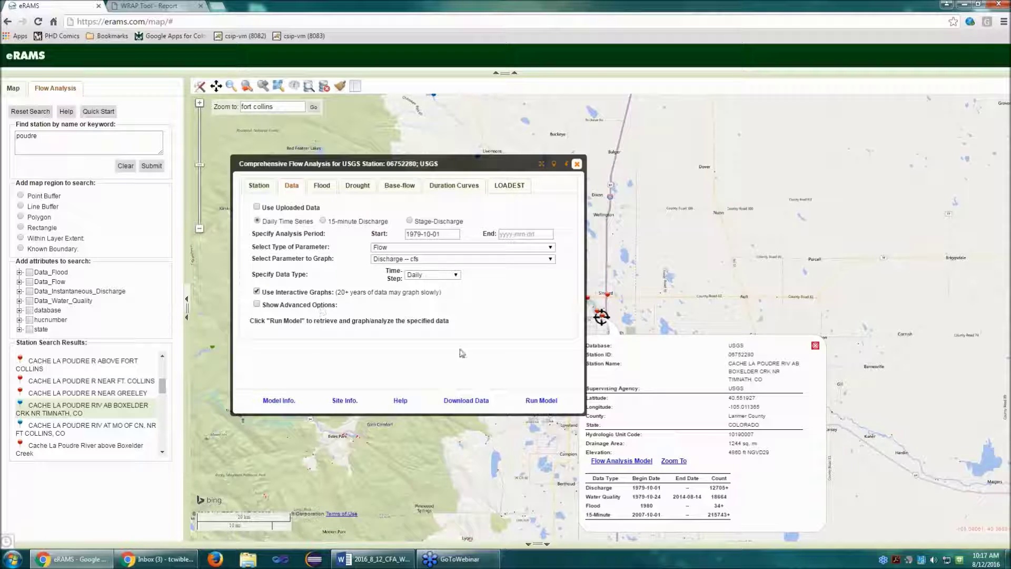
{"action": "left_click", "coordinate": [538, 400]}
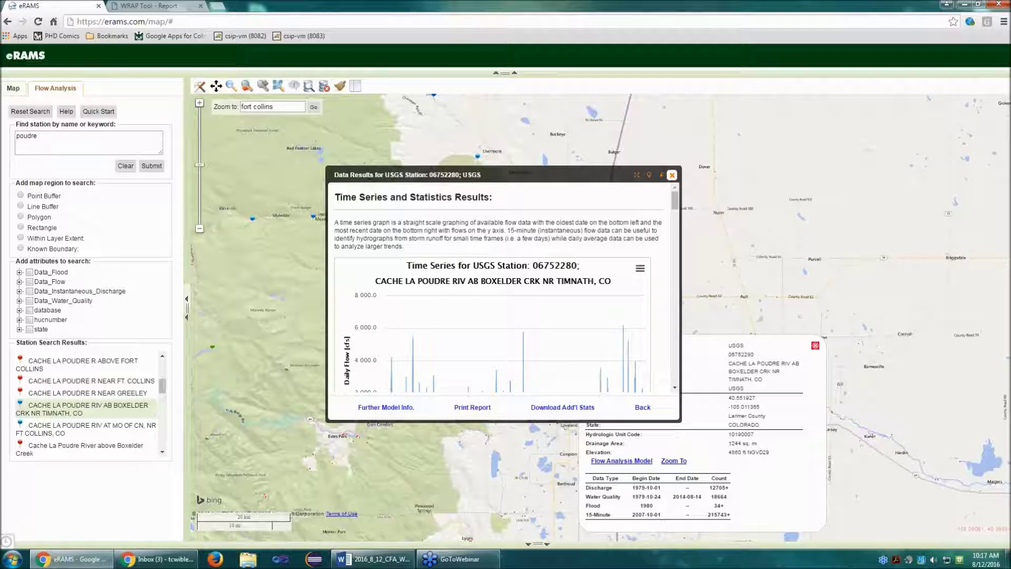
Zoom the interactive daily flow time series graph into the period from about September 1984 to February 1985
{"action": "scroll", "coordinate": [423, 296], "scroll_direction": "down", "scroll_amount": 5}
{"action": "scroll", "coordinate": [423, 296], "scroll_direction": "up", "scroll_amount": 3}
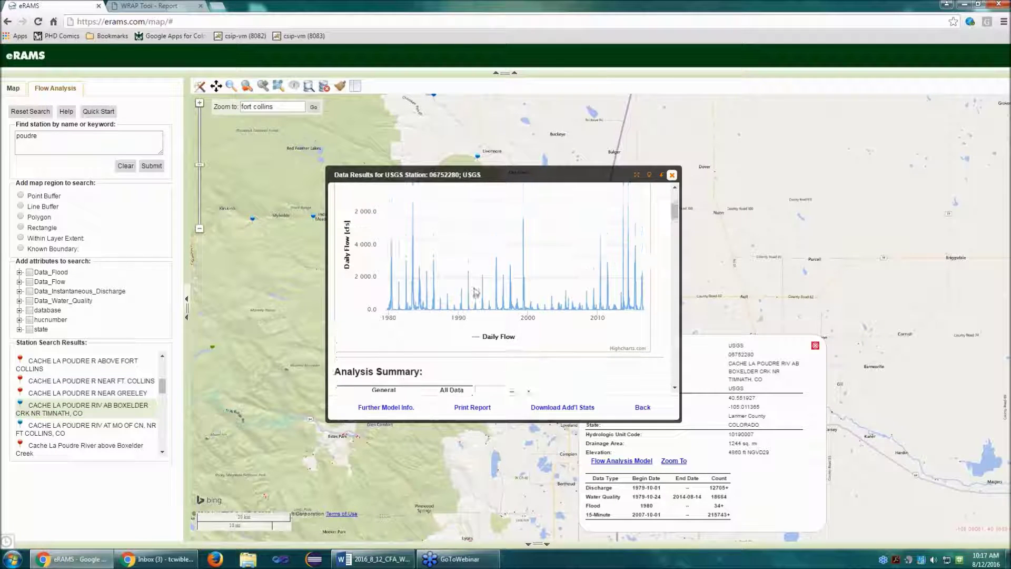
{"action": "left_click_drag", "start_coordinate": [418, 303], "coordinate": [456, 316]}
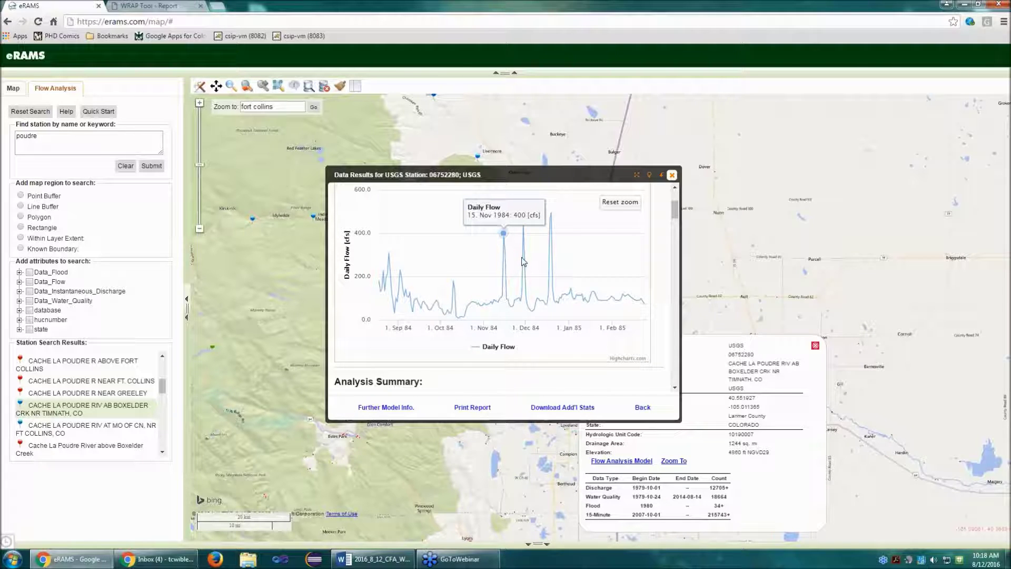
Examine the interactive time series range graph, raster plot and monthly average graph in the data results
{"action": "scroll", "coordinate": [523, 260], "scroll_direction": "down", "scroll_amount": 12}
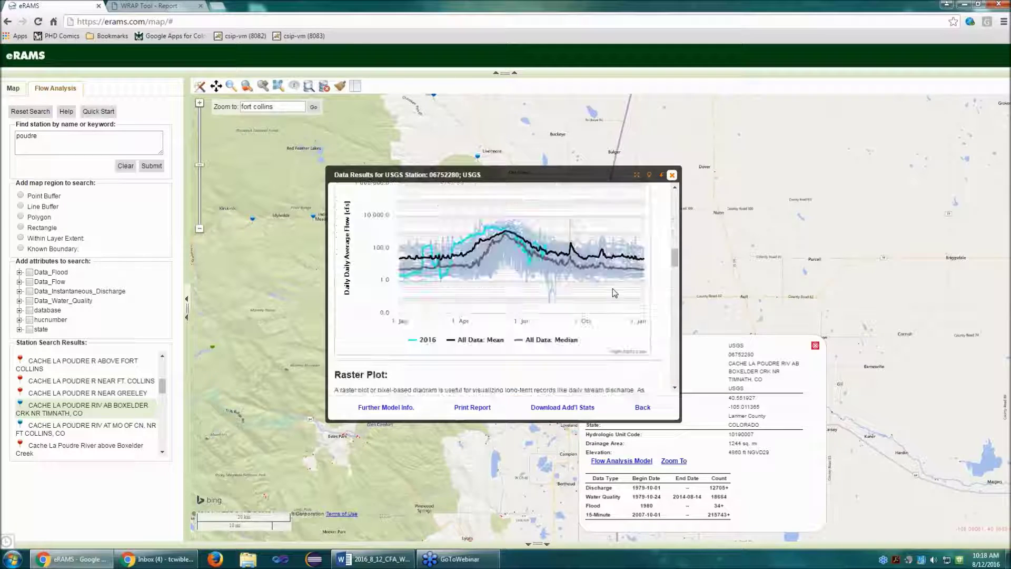
{"action": "scroll", "coordinate": [530, 231], "scroll_direction": "down", "scroll_amount": 5}
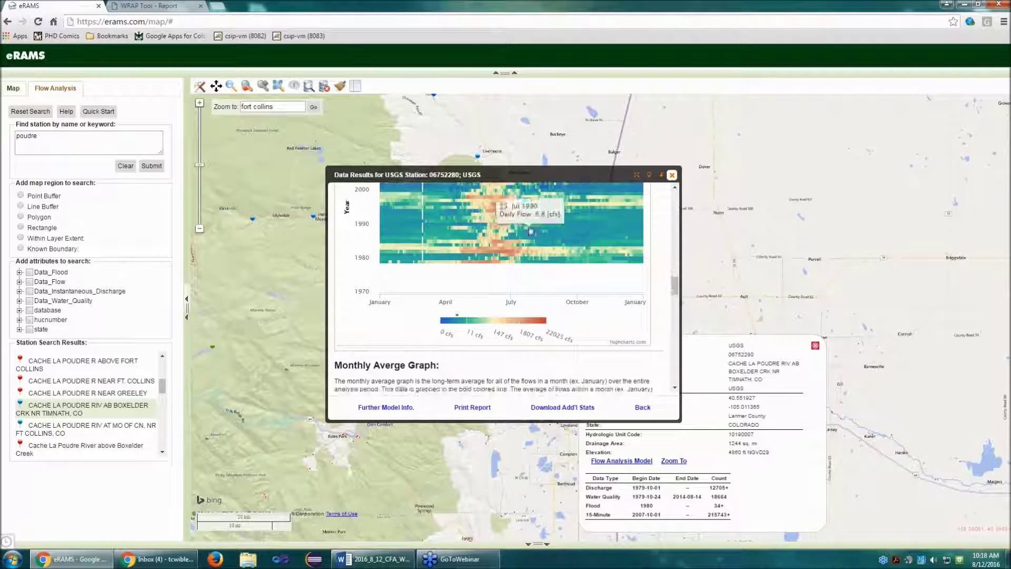
{"action": "scroll", "coordinate": [427, 246], "scroll_direction": "up", "scroll_amount": 1}
{"action": "scroll", "coordinate": [569, 308], "scroll_direction": "down", "scroll_amount": 10}
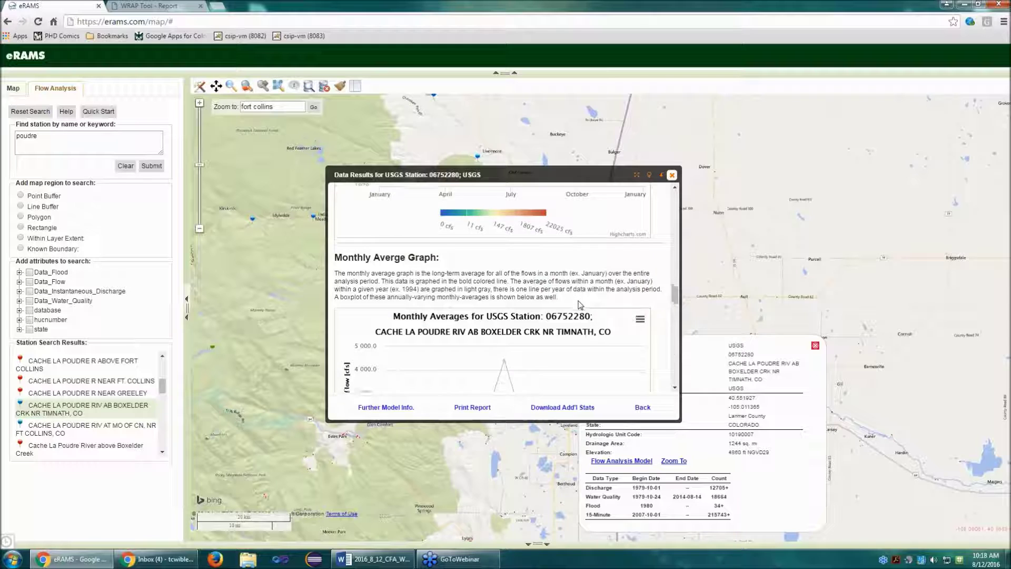
Return to the flow analysis settings and run the flood analysis with the Bulletin 17B method and default regional skewness
{"action": "left_click", "coordinate": [642, 407]}
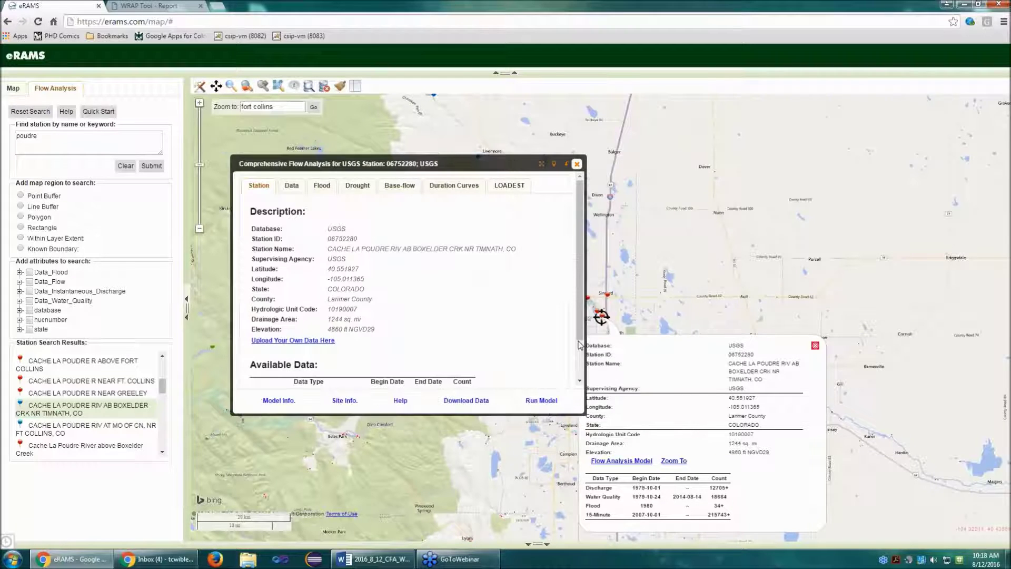
{"action": "left_click", "coordinate": [322, 185]}
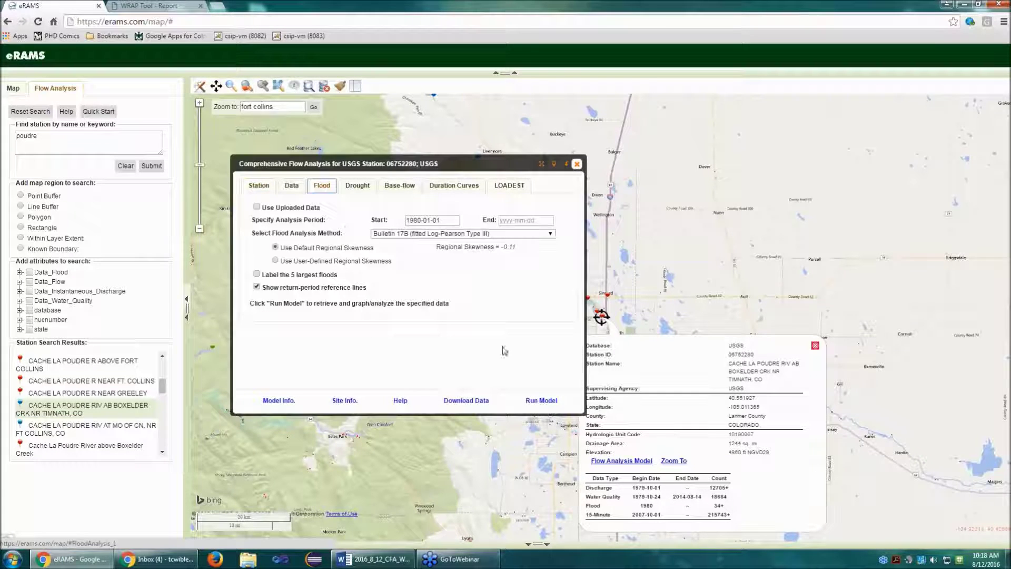
{"action": "left_click", "coordinate": [541, 401]}
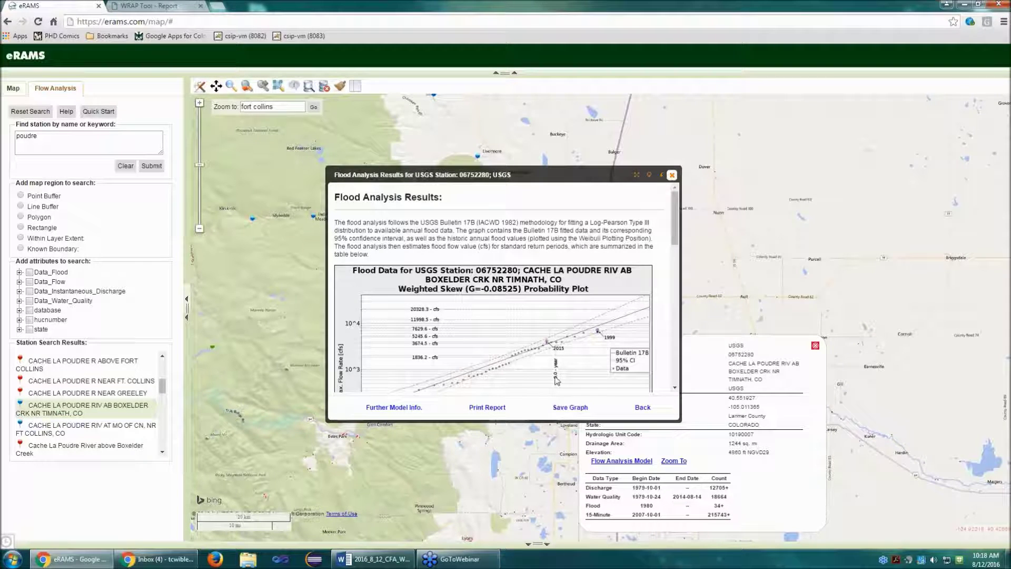
Examine the flood probability plot and the return period table with its 95% confidence limits, including the 200-year row
{"action": "left_click_drag", "start_coordinate": [485, 176], "coordinate": [415, 132]}
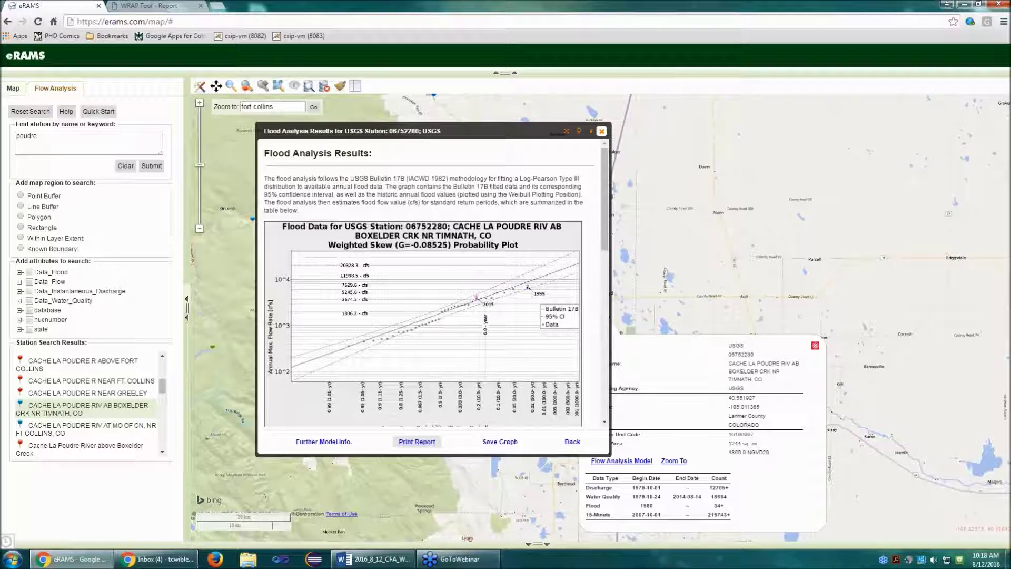
{"action": "scroll", "coordinate": [481, 356], "scroll_direction": "down", "scroll_amount": 2}
{"action": "scroll", "coordinate": [482, 356], "scroll_direction": "down", "scroll_amount": 2}
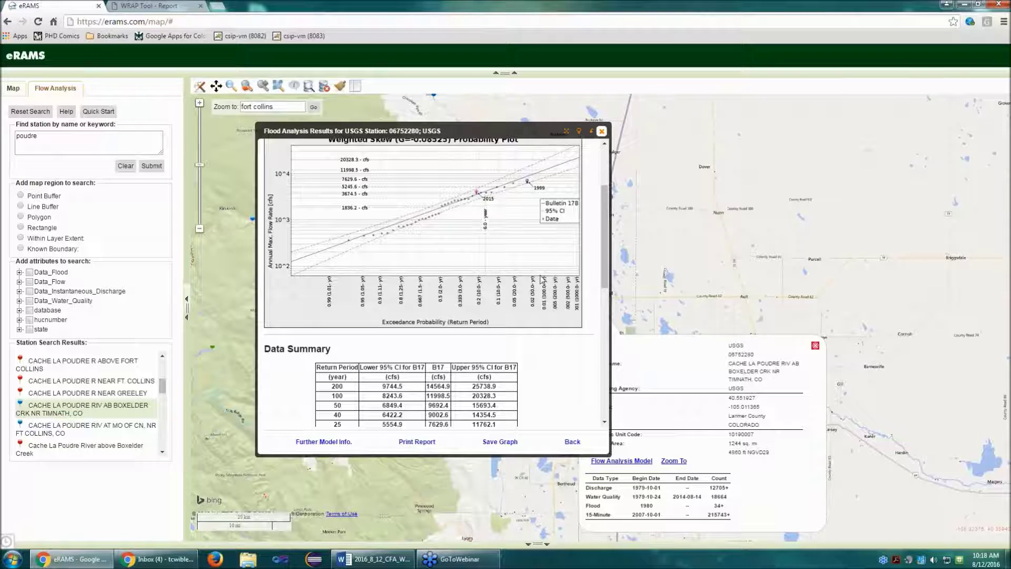
{"action": "scroll", "coordinate": [532, 313], "scroll_direction": "down", "scroll_amount": 1}
{"action": "scroll", "coordinate": [532, 313], "scroll_direction": "down", "scroll_amount": 2}
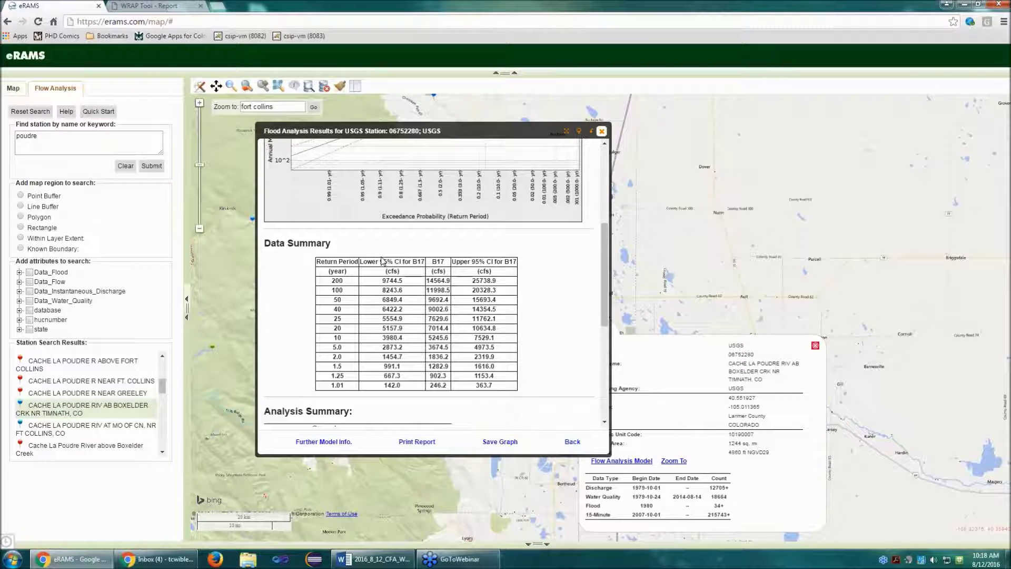
{"action": "left_click_drag", "start_coordinate": [330, 280], "coordinate": [452, 280]}
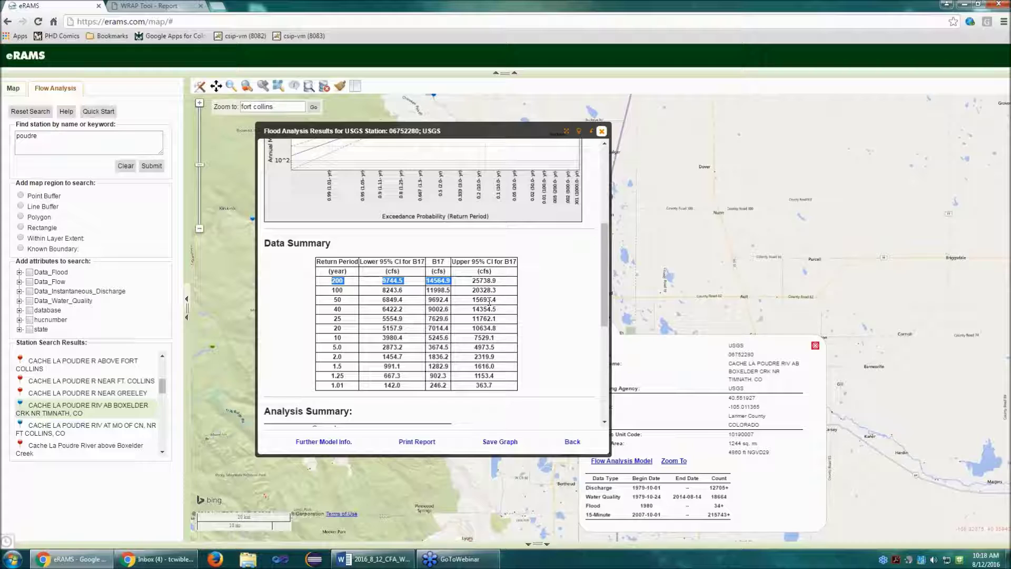
{"action": "scroll", "coordinate": [525, 311], "scroll_direction": "up", "scroll_amount": 1}
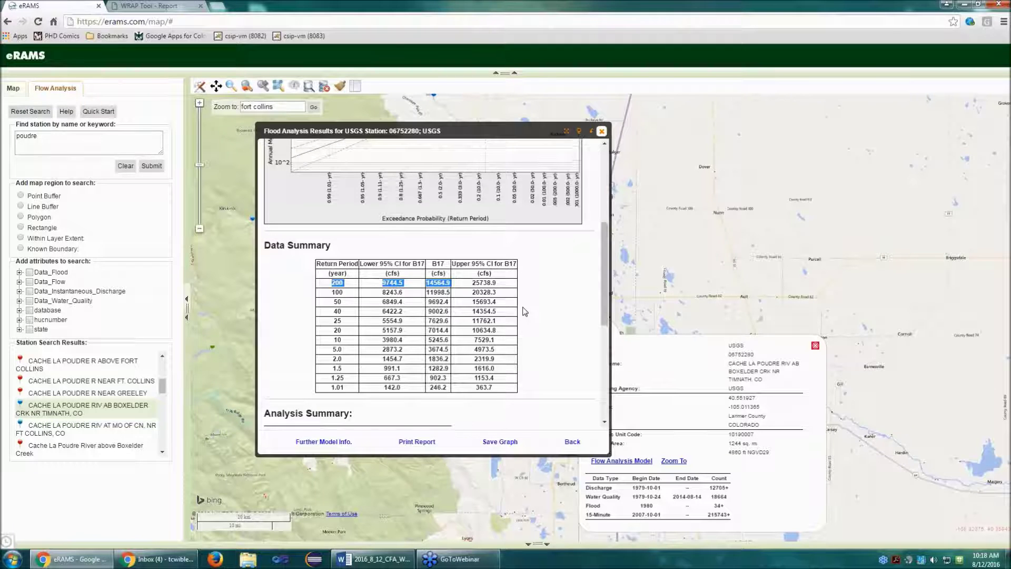
{"action": "scroll", "coordinate": [524, 311], "scroll_direction": "up", "scroll_amount": 2}
{"action": "left_click_drag", "start_coordinate": [497, 385], "coordinate": [469, 388]}
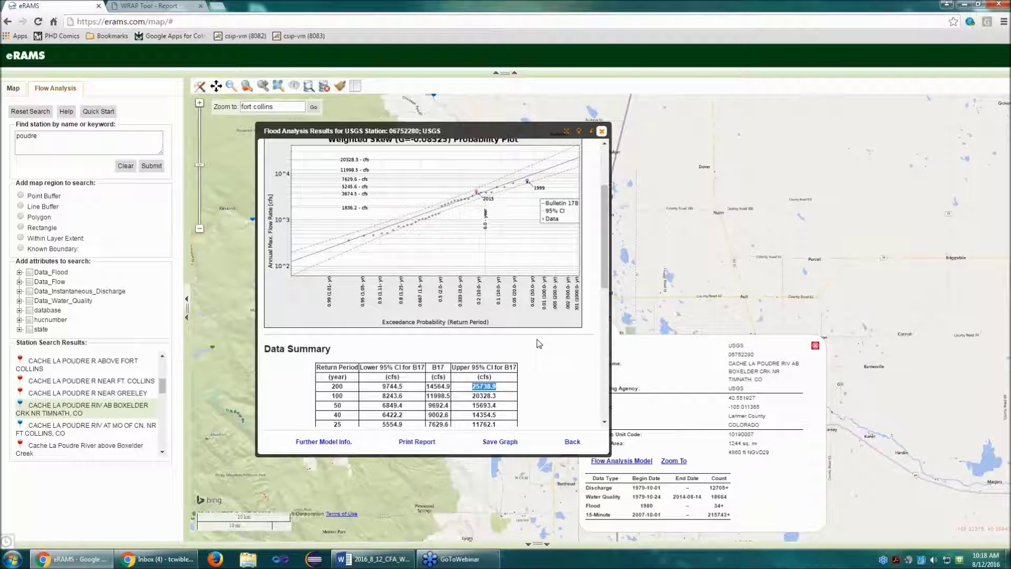
{"action": "scroll", "coordinate": [544, 321], "scroll_direction": "down", "scroll_amount": 3}
Return to the flow analysis settings and run the drought analysis with the long-term average limit and AR(p) regression, p = 1
{"action": "left_click", "coordinate": [571, 442]}
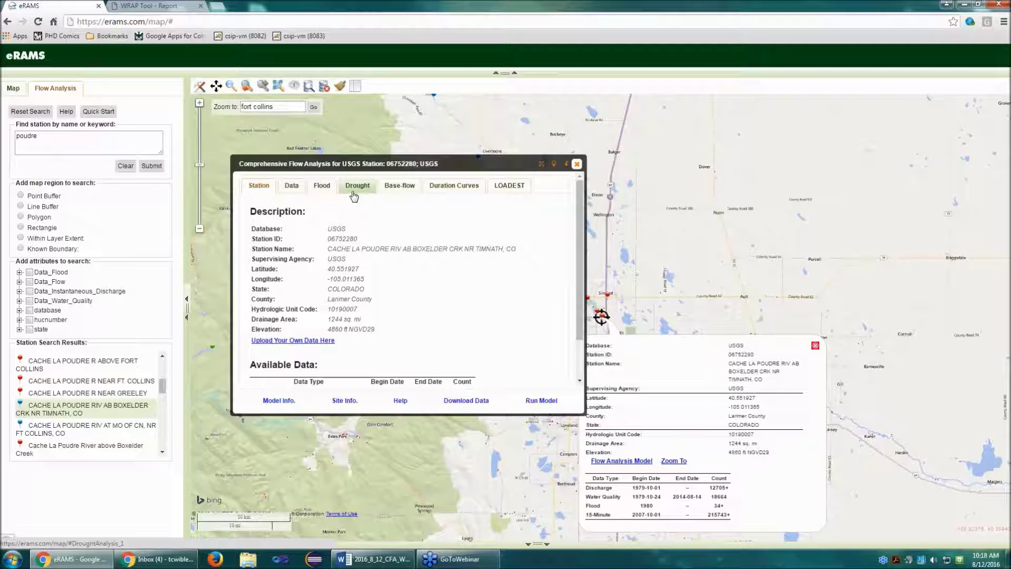
{"action": "left_click", "coordinate": [353, 193]}
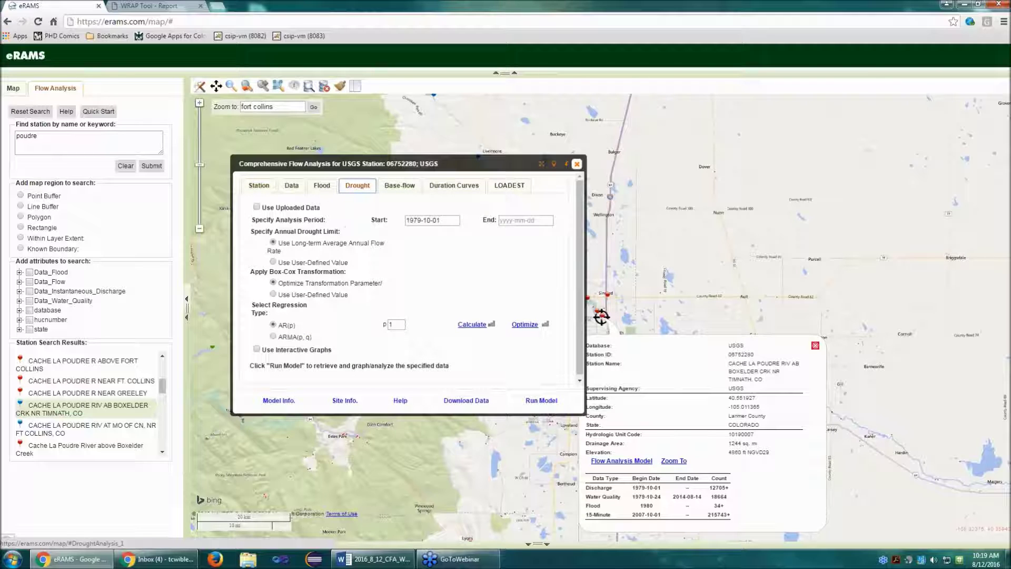
{"action": "left_click", "coordinate": [542, 402]}
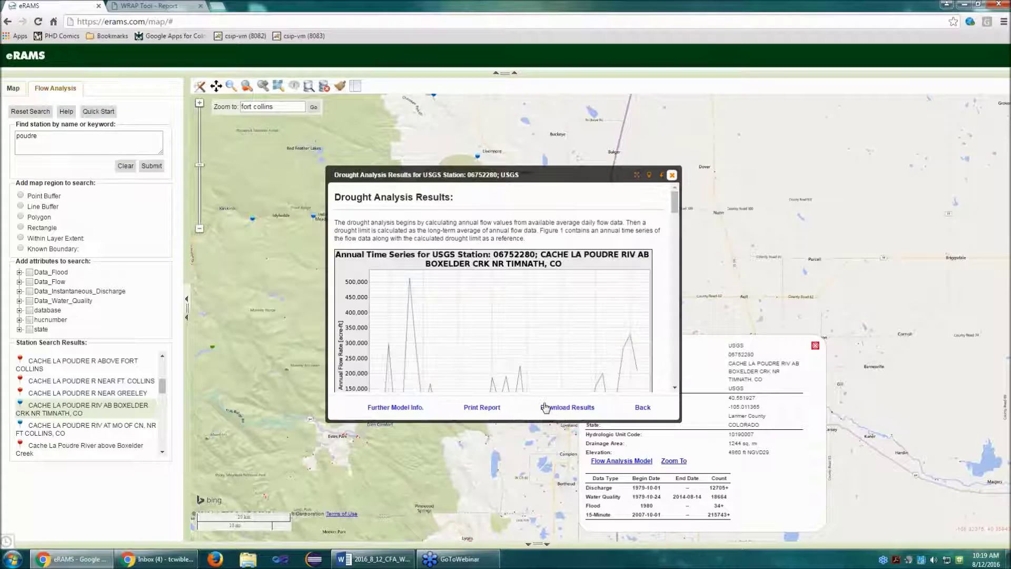
Examine the drought results: annual time series, annual deficit/surplus chart, data correlation plot and drought recurrence interval graph
{"action": "scroll", "coordinate": [538, 316], "scroll_direction": "down", "scroll_amount": 3}
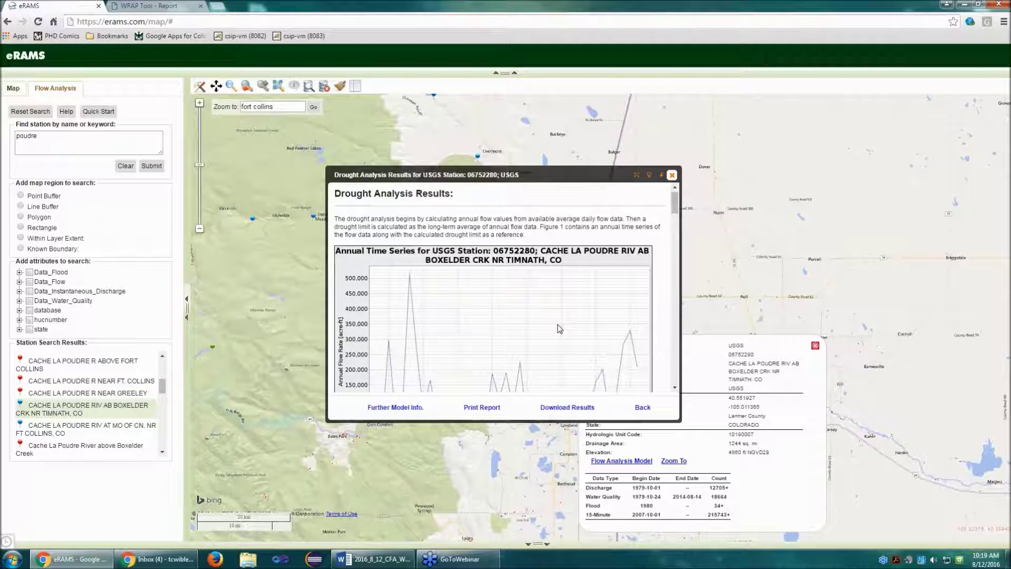
{"action": "scroll", "coordinate": [625, 250], "scroll_direction": "down", "scroll_amount": 5}
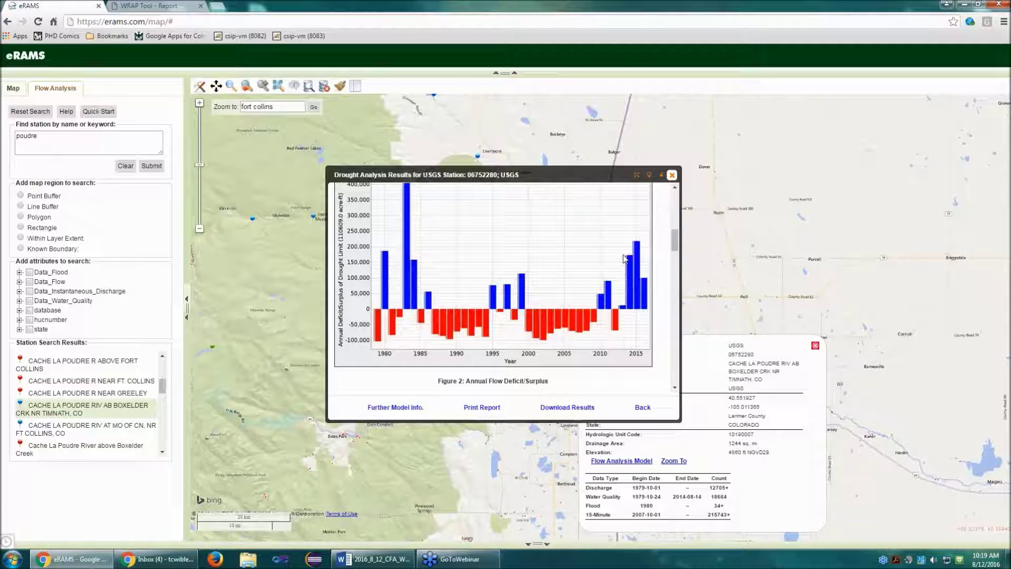
{"action": "scroll", "coordinate": [544, 309], "scroll_direction": "down", "scroll_amount": 2}
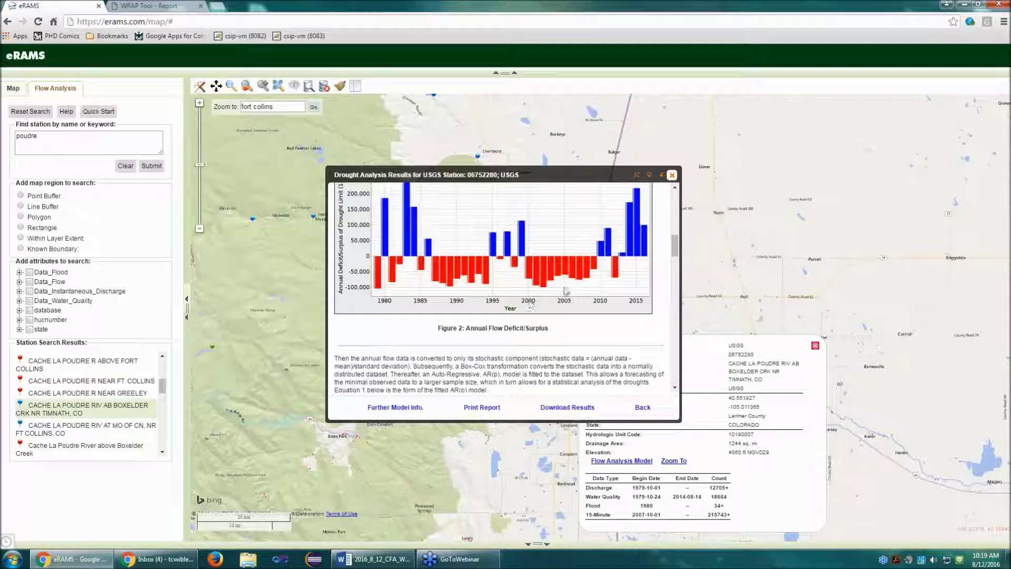
{"action": "scroll", "coordinate": [610, 280], "scroll_direction": "down", "scroll_amount": 2}
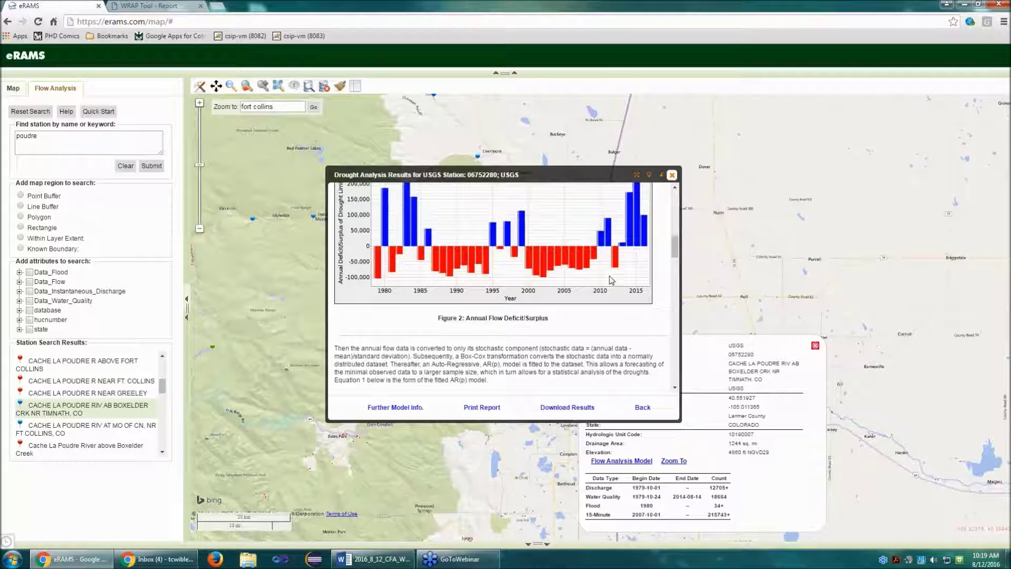
{"action": "scroll", "coordinate": [611, 280], "scroll_direction": "down", "scroll_amount": 10}
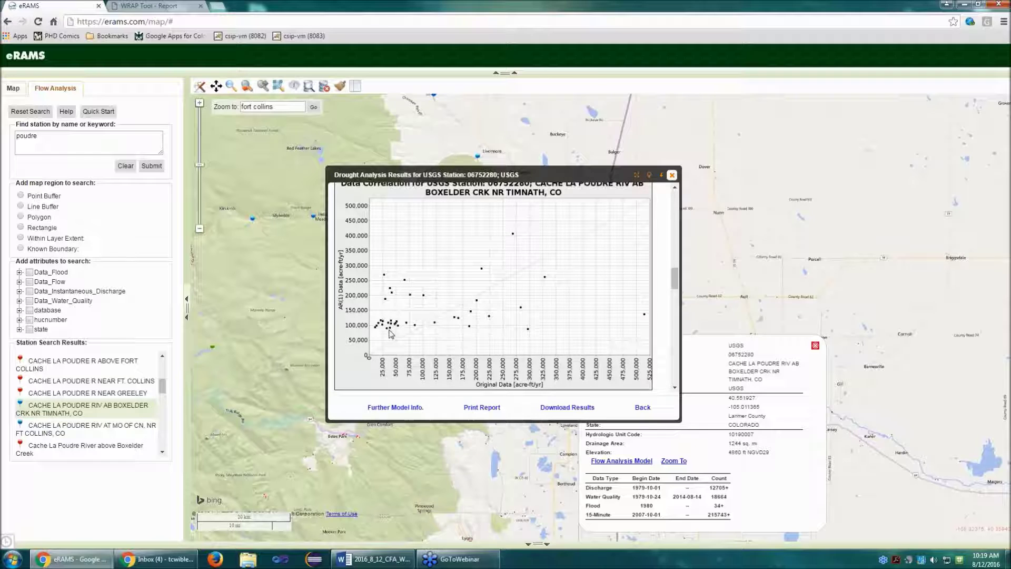
{"action": "scroll", "coordinate": [451, 324], "scroll_direction": "down", "scroll_amount": 3}
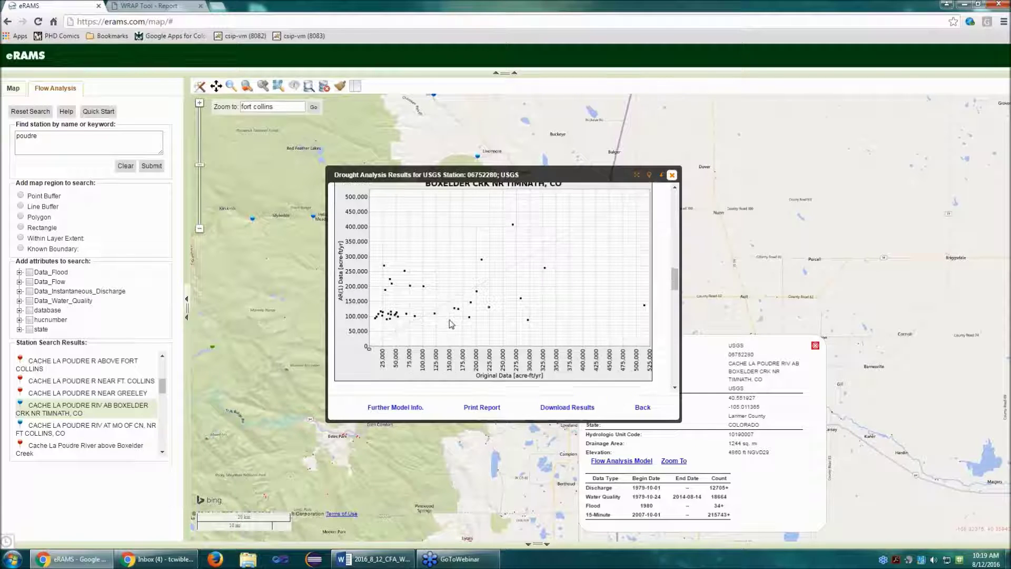
{"action": "scroll", "coordinate": [451, 323], "scroll_direction": "down", "scroll_amount": 6}
{"action": "scroll", "coordinate": [598, 298], "scroll_direction": "down", "scroll_amount": 1}
{"action": "scroll", "coordinate": [598, 299], "scroll_direction": "down", "scroll_amount": 8}
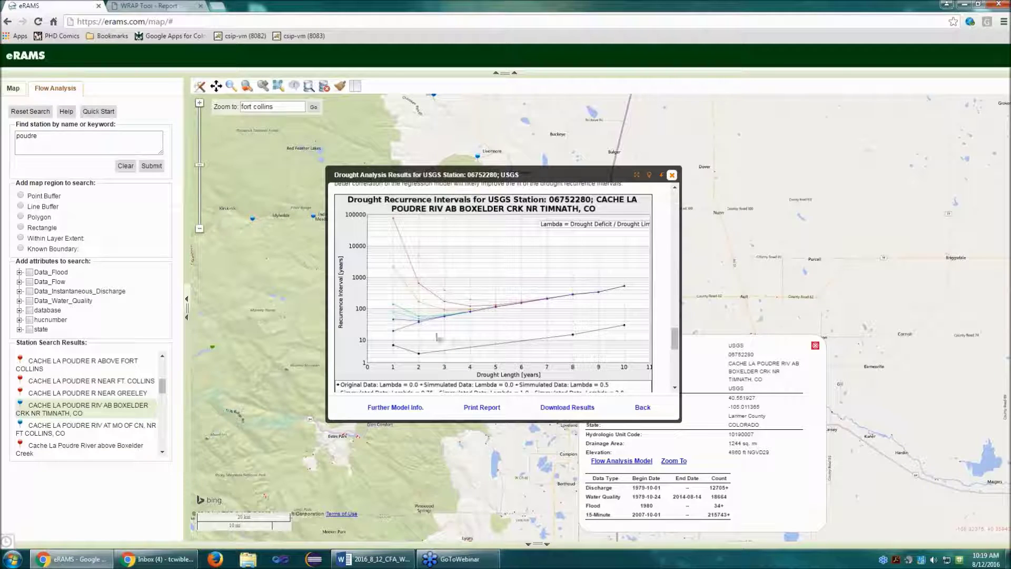
{"action": "scroll", "coordinate": [390, 366], "scroll_direction": "down", "scroll_amount": 2}
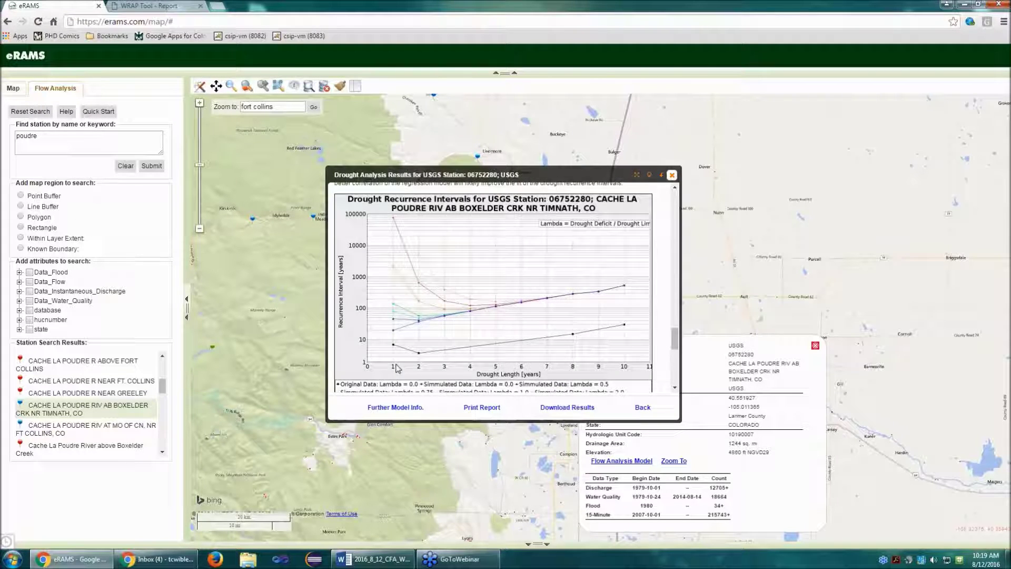
{"action": "scroll", "coordinate": [485, 322], "scroll_direction": "up", "scroll_amount": 2}
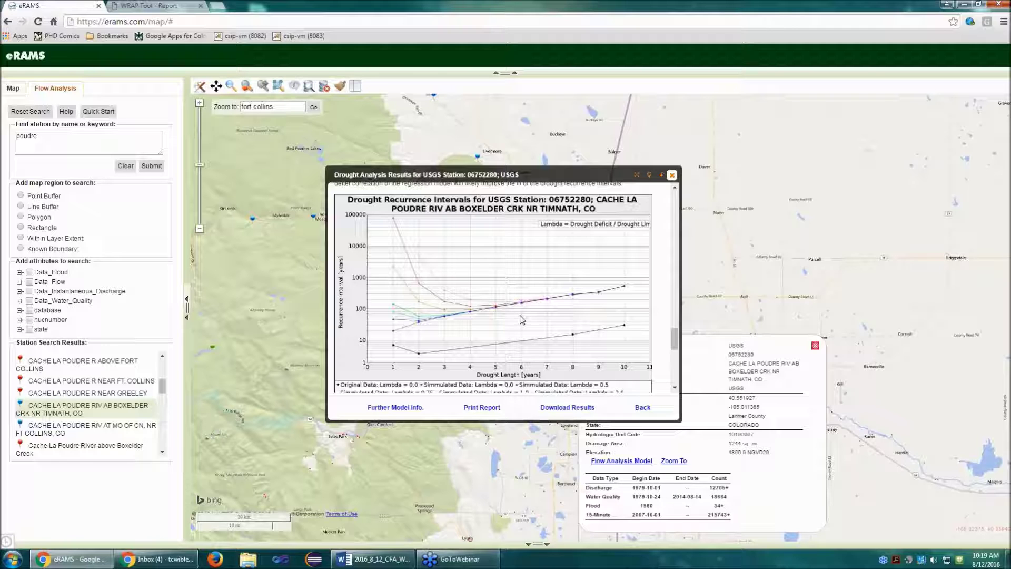
Return to the drought analysis settings and switch the regression type to ARMA(p, q)
{"action": "left_click", "coordinate": [641, 409]}
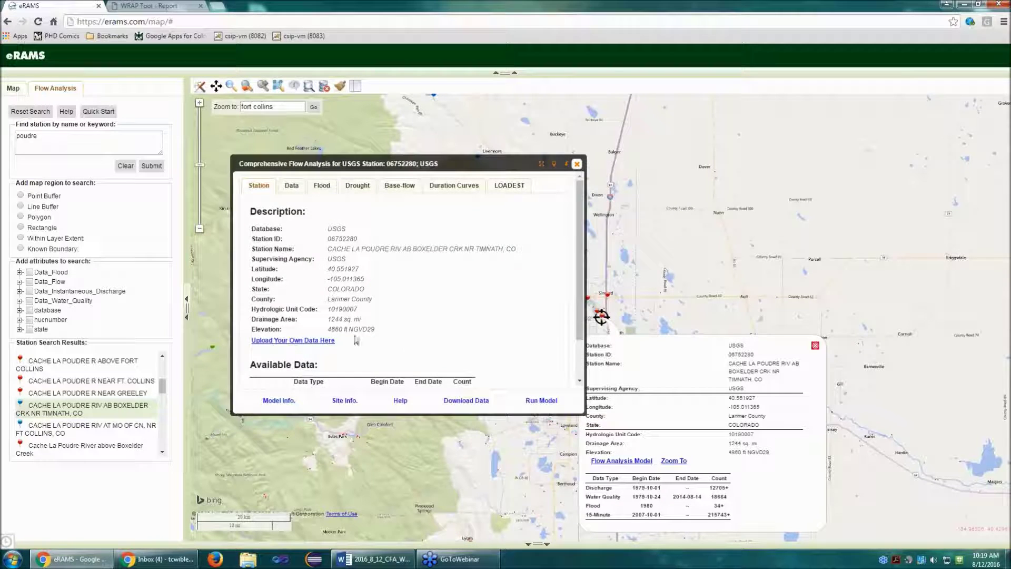
{"action": "left_click", "coordinate": [358, 183]}
{"action": "double_click", "coordinate": [396, 322]}
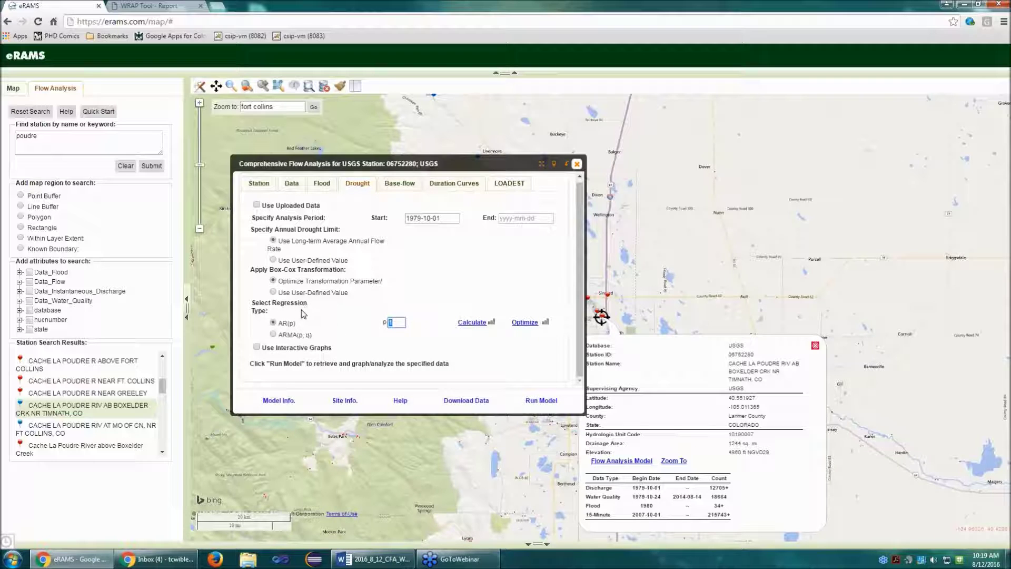
{"action": "left_click", "coordinate": [282, 338]}
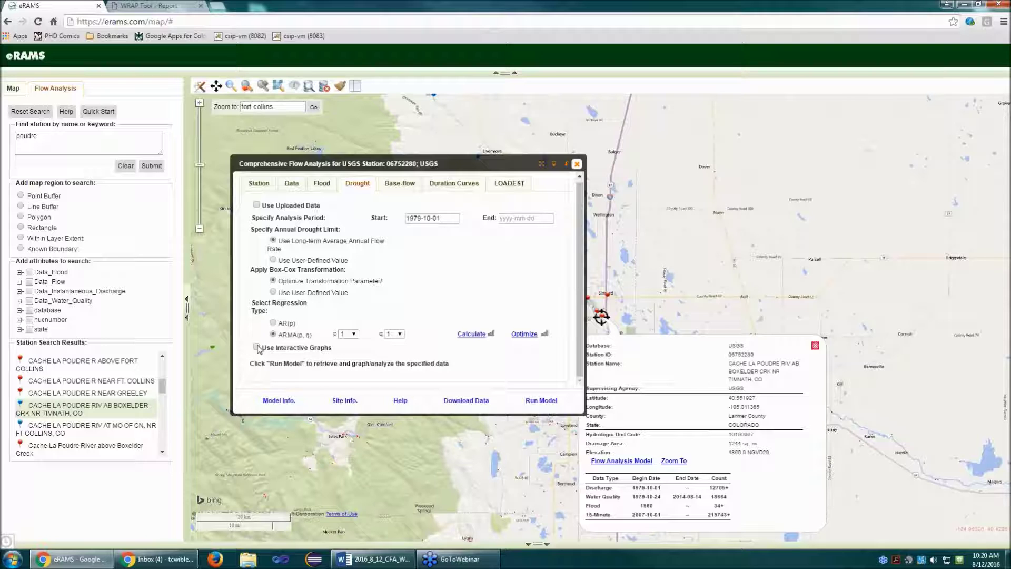
Run the base-flow analysis with the BFLOW Baseflow Program and review its separation graph and model summary
{"action": "left_click", "coordinate": [398, 185]}
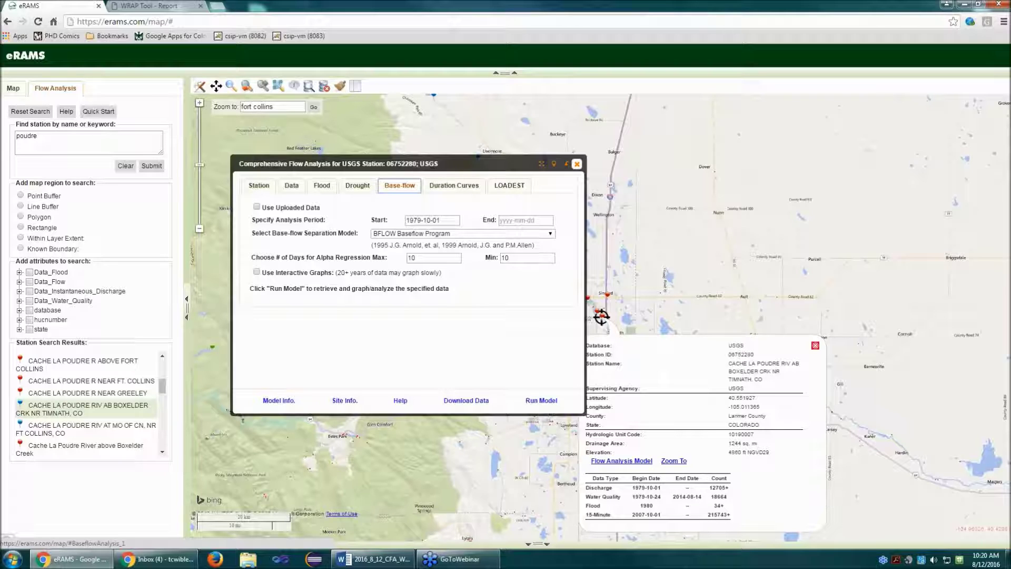
{"action": "left_click", "coordinate": [542, 400]}
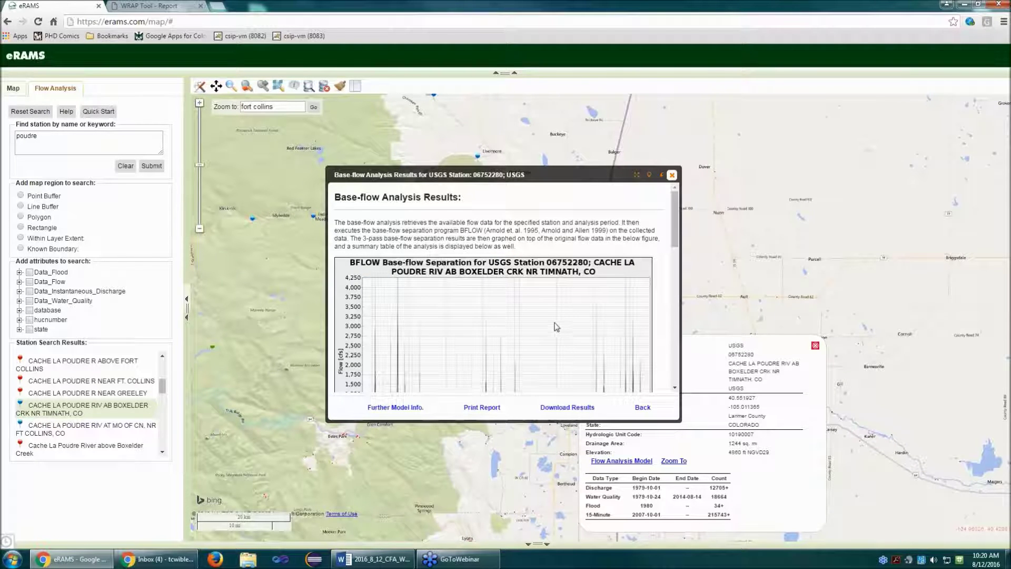
{"action": "scroll", "coordinate": [556, 332], "scroll_direction": "down", "scroll_amount": 8}
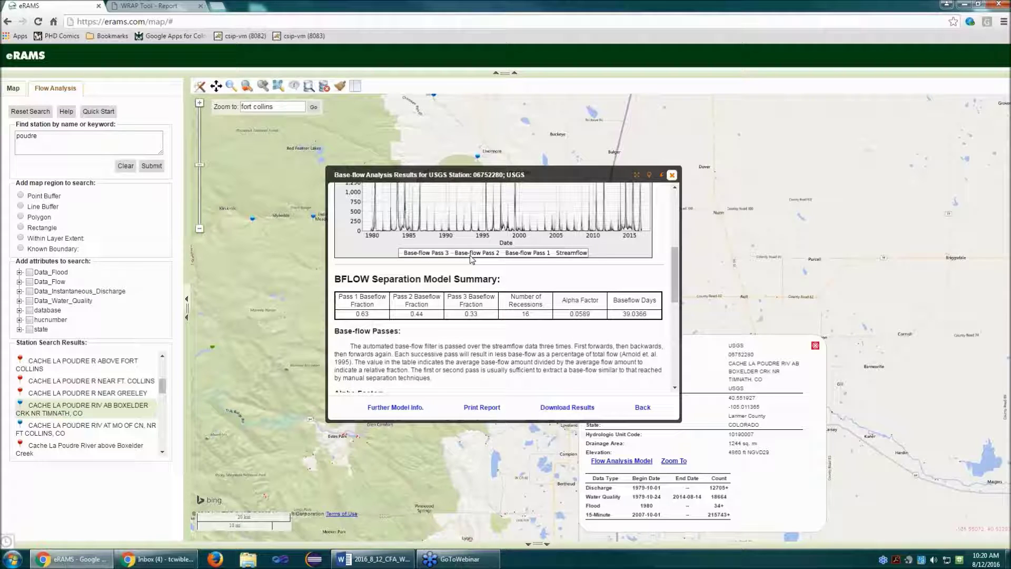
{"action": "scroll", "coordinate": [489, 362], "scroll_direction": "down", "scroll_amount": 2}
{"action": "scroll", "coordinate": [488, 363], "scroll_direction": "down", "scroll_amount": 6}
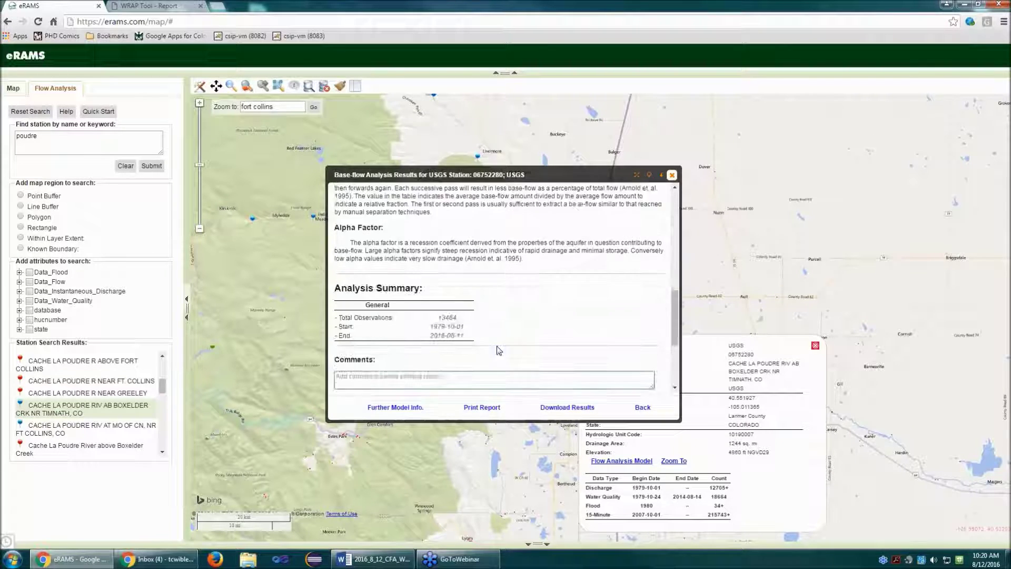
{"action": "scroll", "coordinate": [488, 362], "scroll_direction": "up", "scroll_amount": 10}
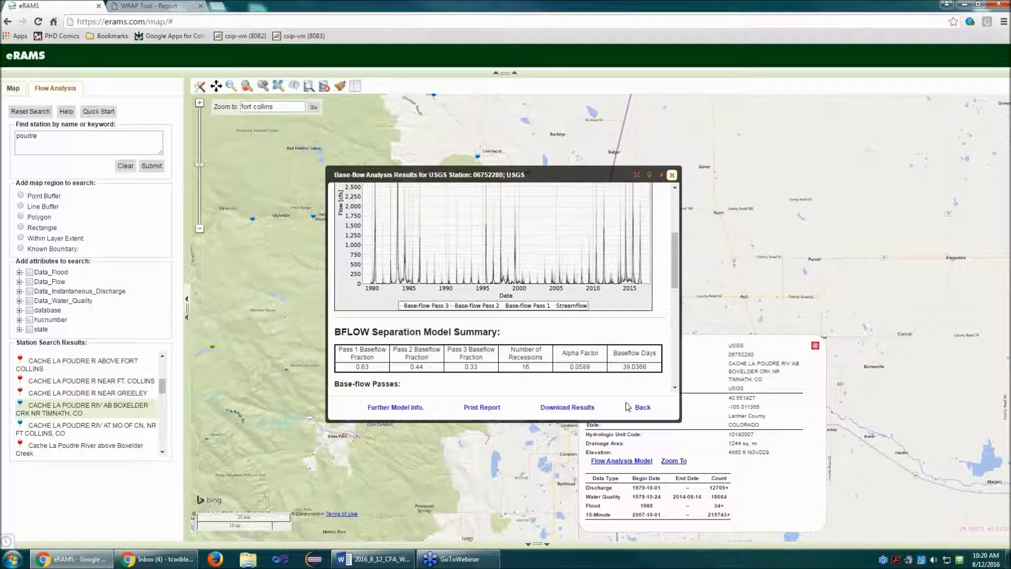
Run a load duration curve for nutrient test 00600 Total nitrogen, water, unfiltered, with a water-quality target of 2 mg/l
{"action": "left_click", "coordinate": [642, 407]}
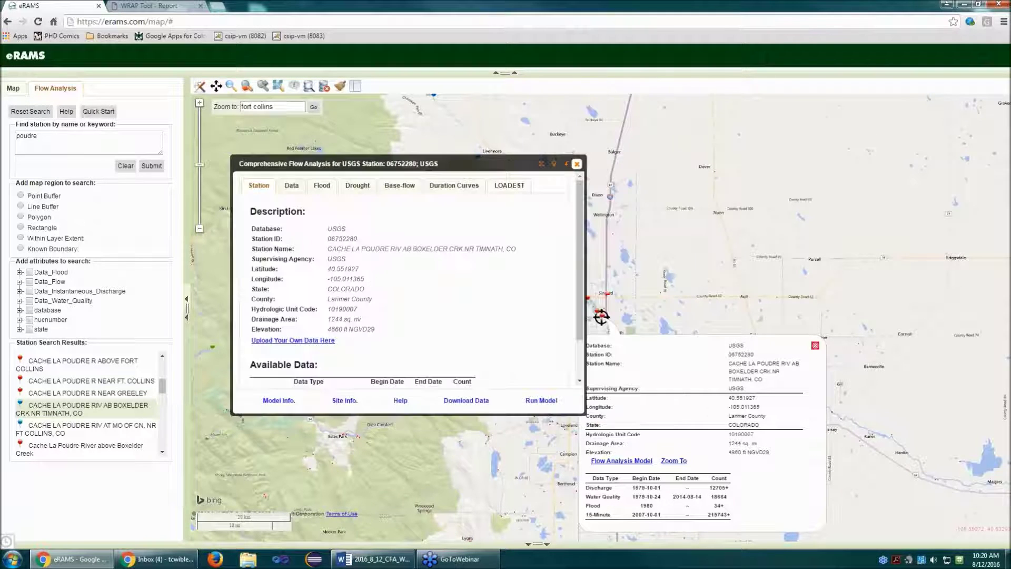
{"action": "left_click", "coordinate": [456, 187]}
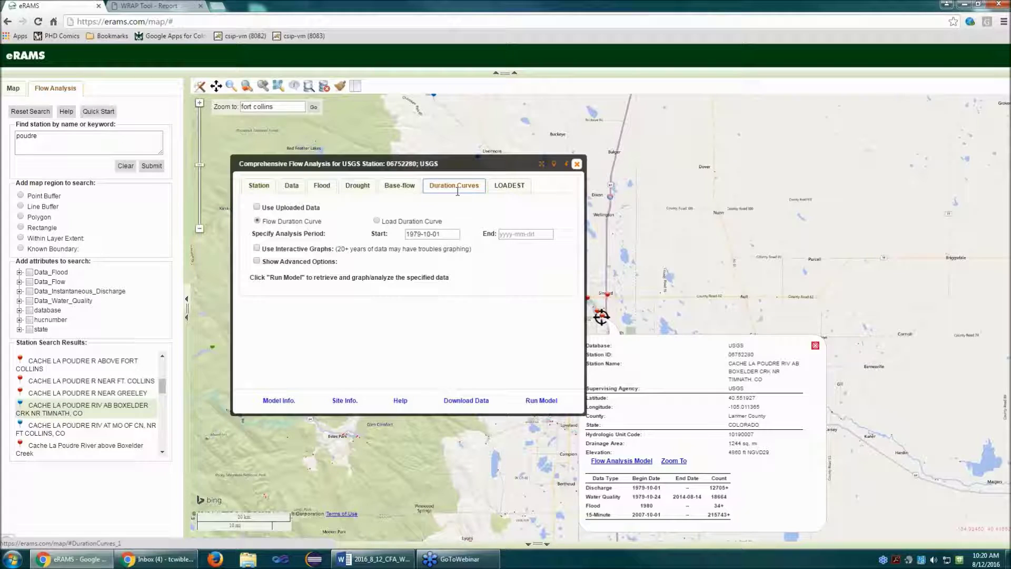
{"action": "left_click", "coordinate": [388, 222]}
{"action": "left_click", "coordinate": [399, 258]}
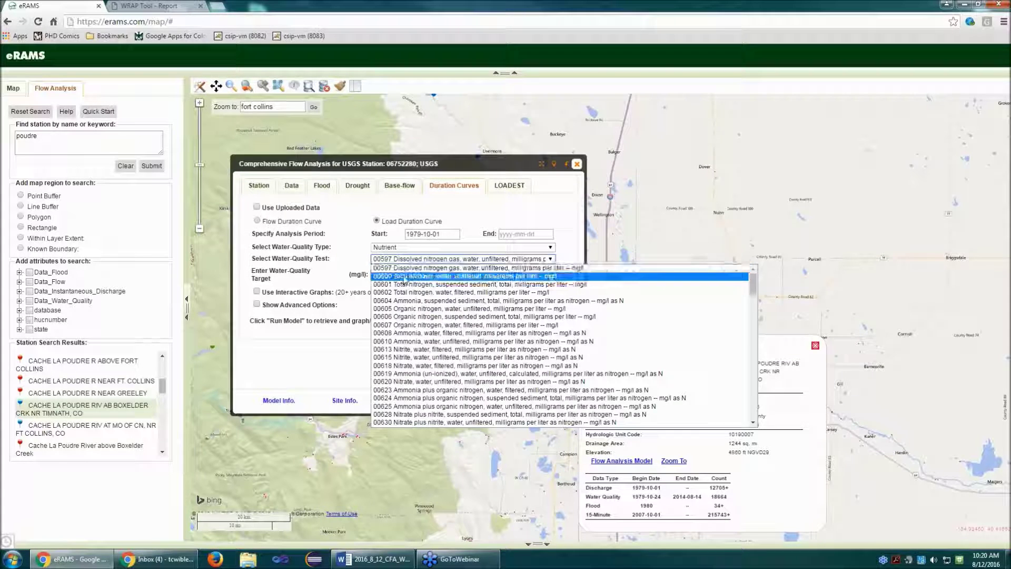
{"action": "left_click", "coordinate": [398, 279]}
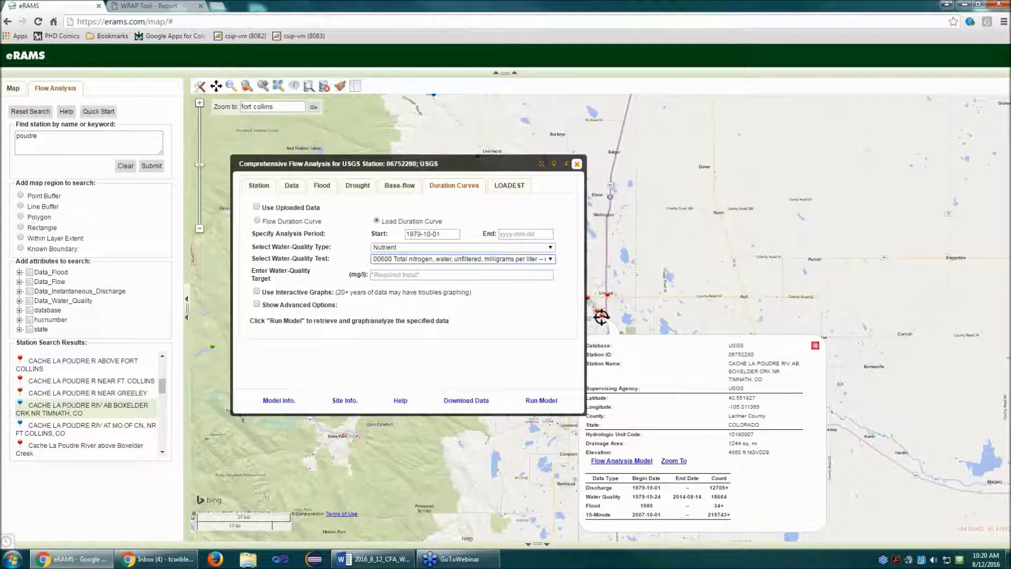
{"action": "left_click", "coordinate": [404, 275]}
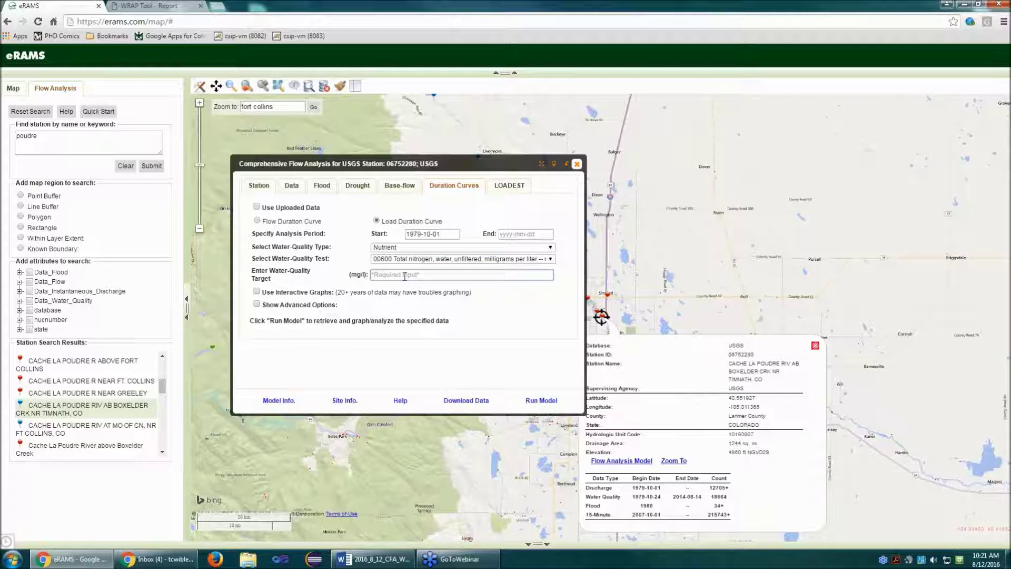
{"action": "type", "text": "2"}
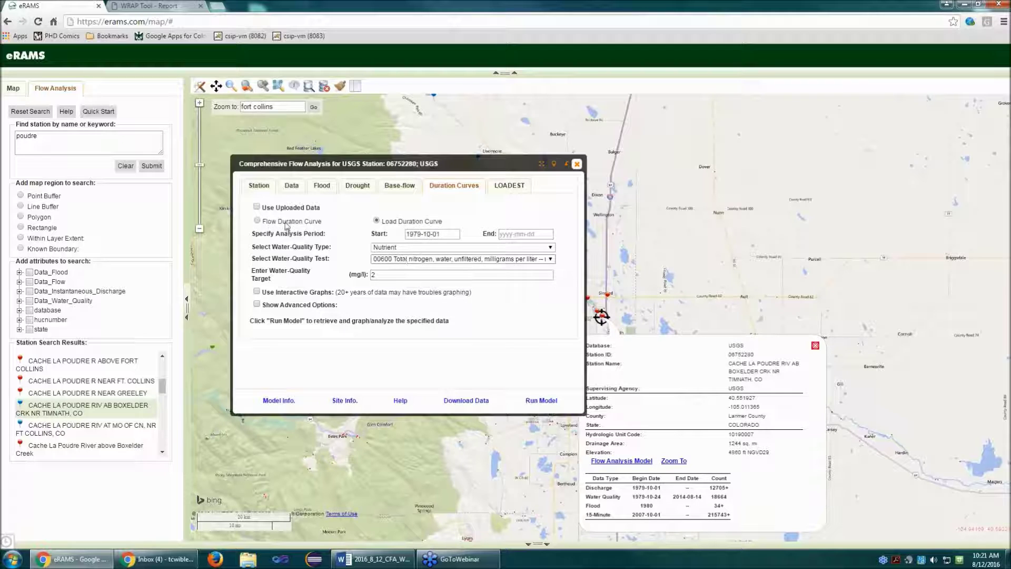
{"action": "left_click", "coordinate": [539, 405]}
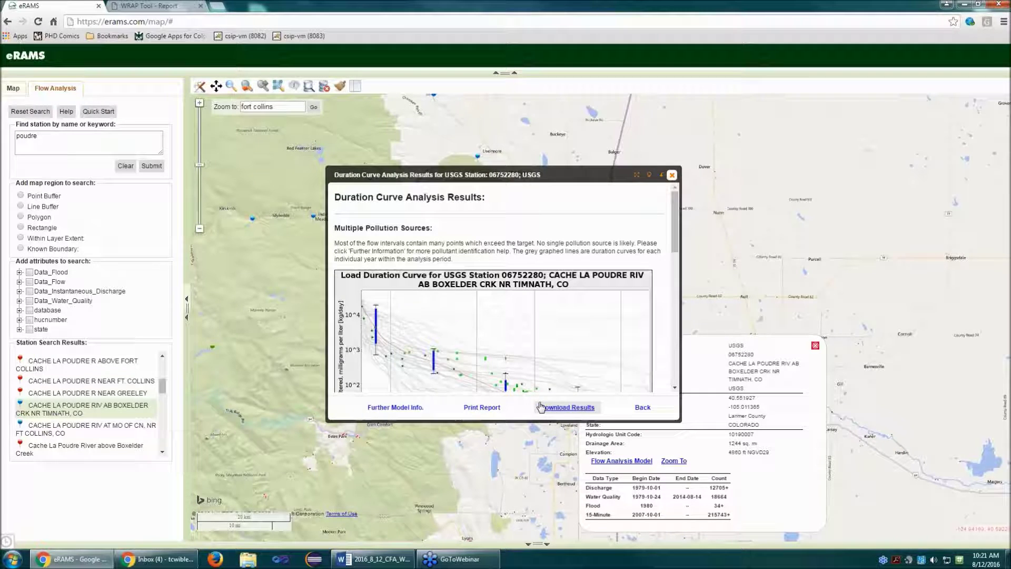
Examine the total nitrogen load duration curve across the flow intervals from high flow to low flow
{"action": "scroll", "coordinate": [545, 360], "scroll_direction": "down", "scroll_amount": 5}
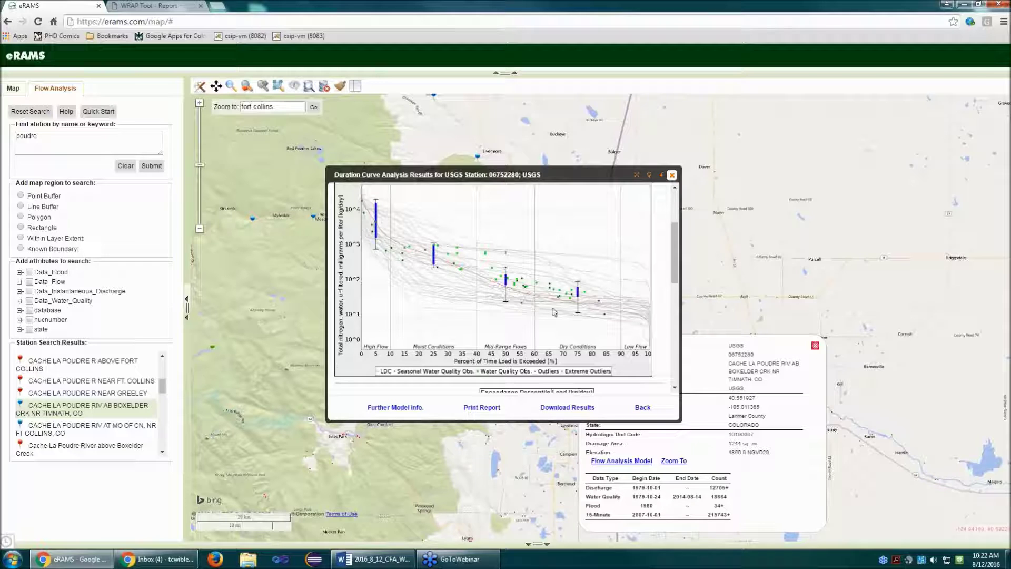
{"action": "scroll", "coordinate": [597, 320], "scroll_direction": "up", "scroll_amount": 1}
{"action": "scroll", "coordinate": [597, 320], "scroll_direction": "up", "scroll_amount": 3}
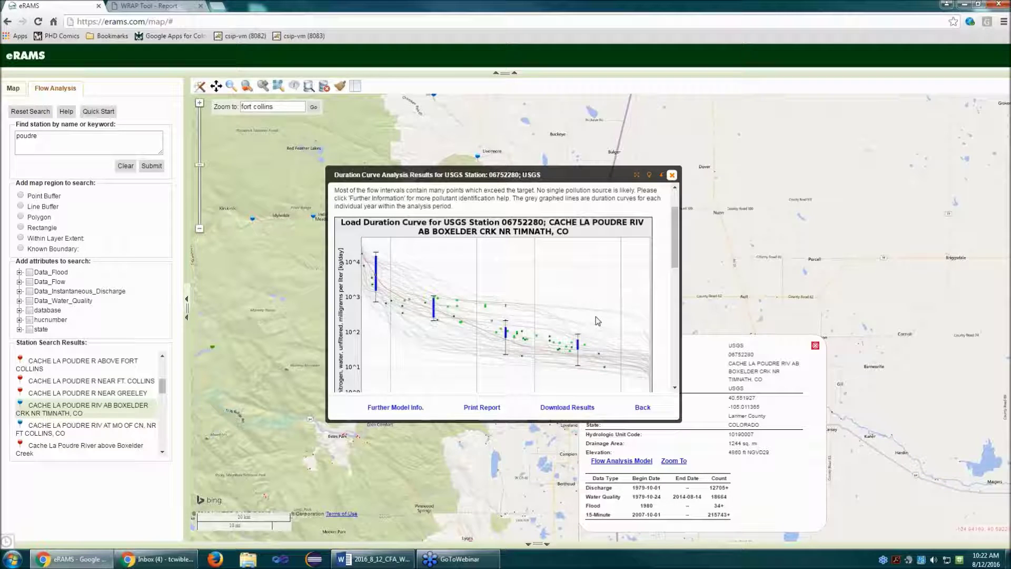
Review the total nitrogen duration curve results from the pollution-source statement through the graph and analysis summary to the references
{"action": "scroll", "coordinate": [621, 320], "scroll_direction": "down", "scroll_amount": 4}
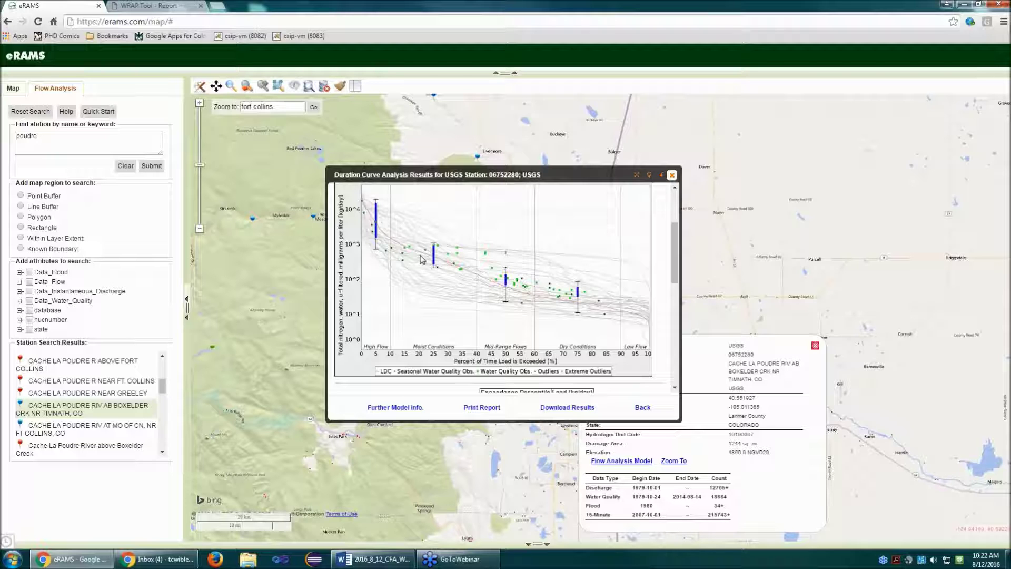
{"action": "scroll", "coordinate": [421, 259], "scroll_direction": "up", "scroll_amount": 3}
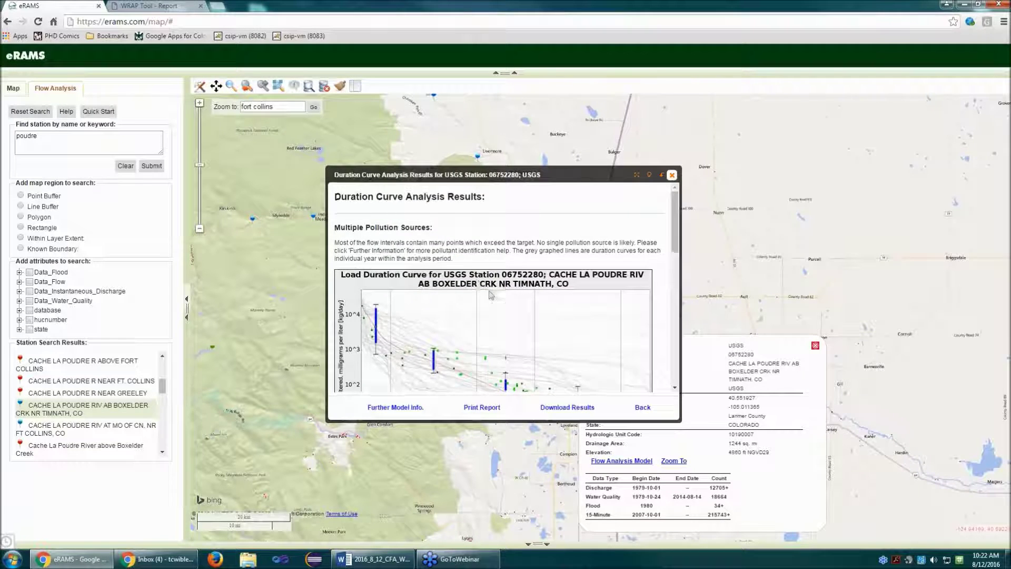
{"action": "scroll", "coordinate": [421, 259], "scroll_direction": "down", "scroll_amount": 6}
{"action": "scroll", "coordinate": [421, 259], "scroll_direction": "down", "scroll_amount": 5}
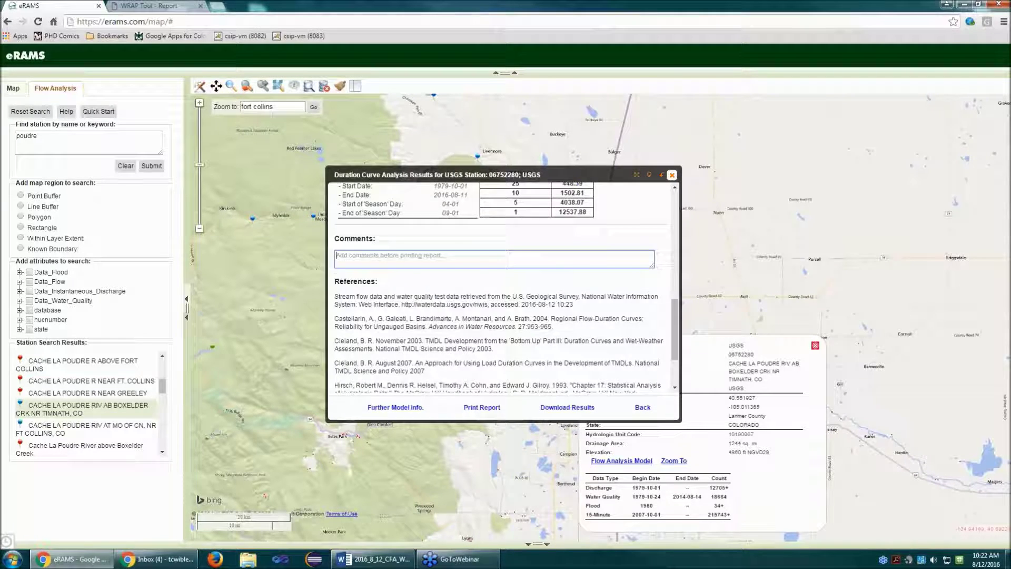
Read the further duration curve model information, including the tables of probable contributing sources and management practice effectiveness, and return to the results
{"action": "left_click", "coordinate": [401, 408]}
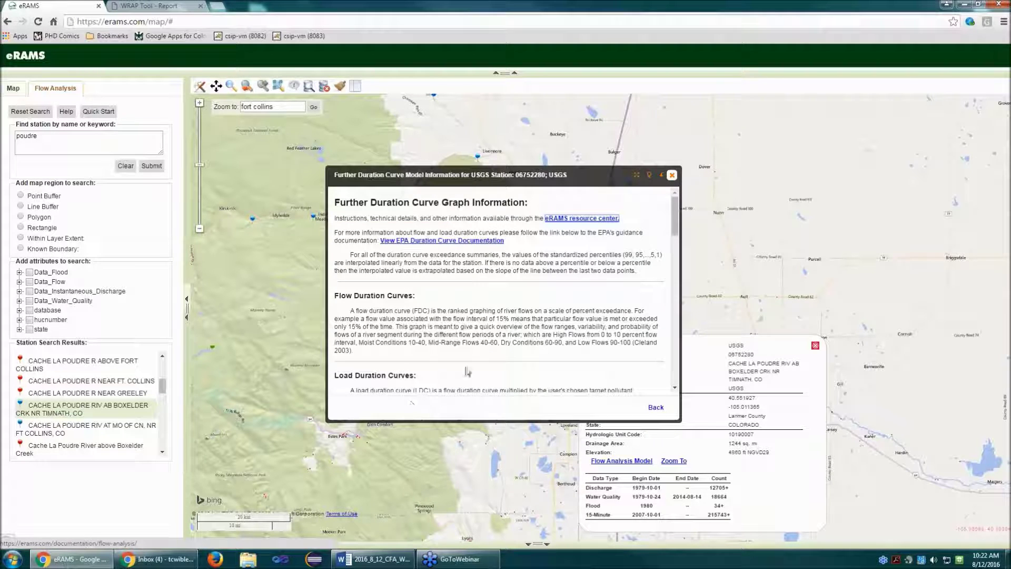
{"action": "left_click_drag", "start_coordinate": [404, 179], "coordinate": [342, 154]}
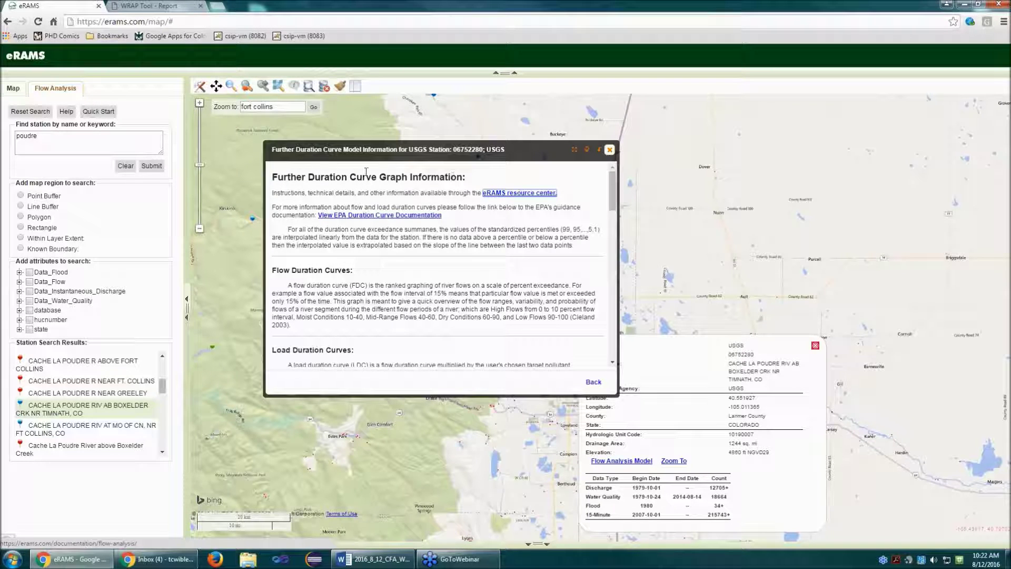
{"action": "scroll", "coordinate": [361, 279], "scroll_direction": "down", "scroll_amount": 2}
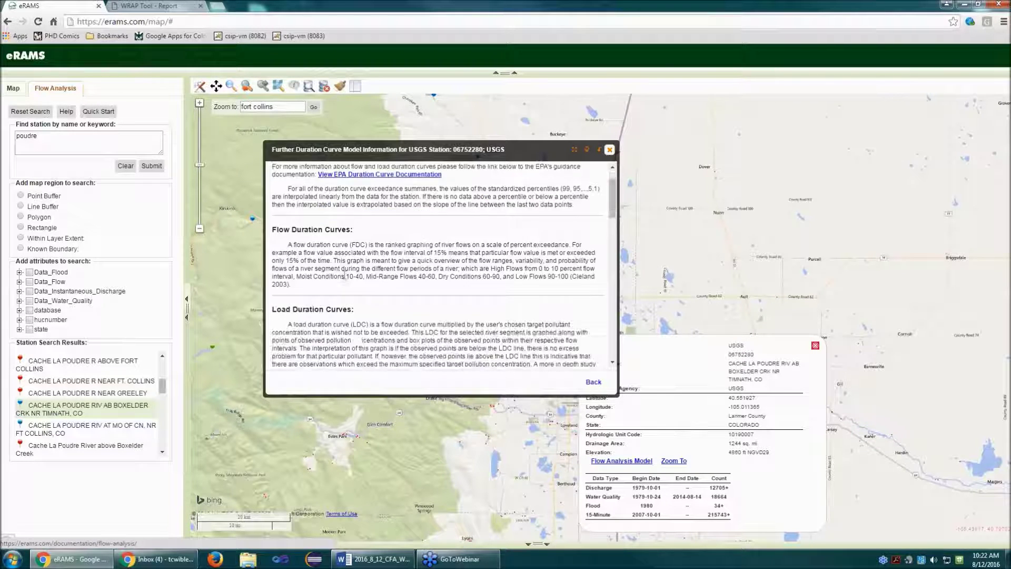
{"action": "scroll", "coordinate": [338, 305], "scroll_direction": "down", "scroll_amount": 3}
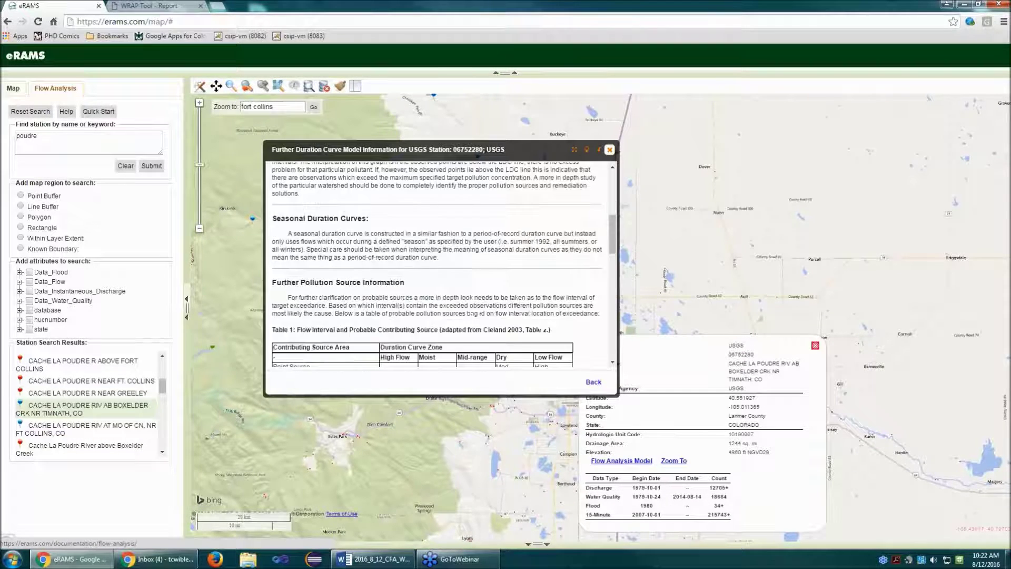
{"action": "scroll", "coordinate": [365, 253], "scroll_direction": "down", "scroll_amount": 1}
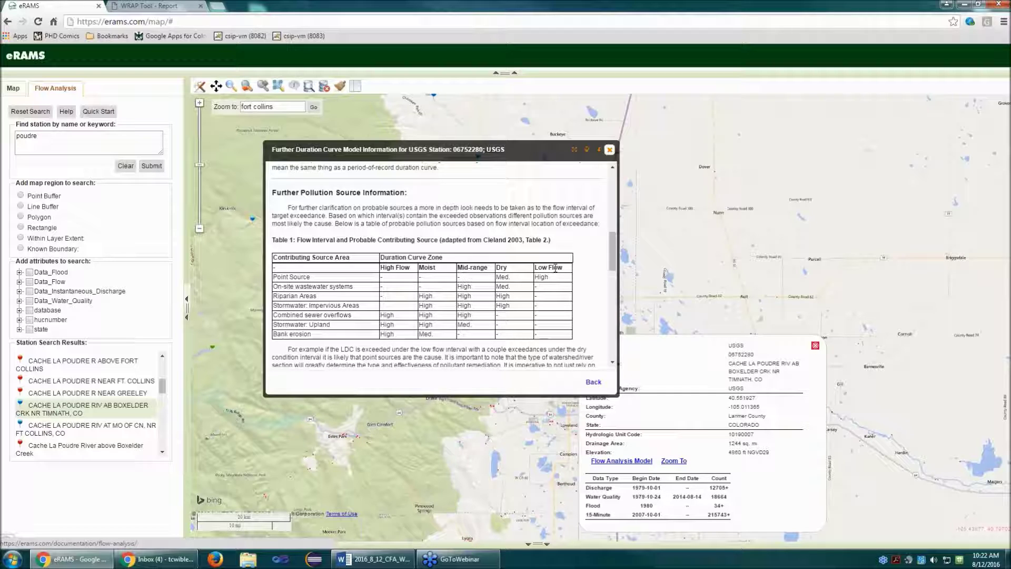
{"action": "scroll", "coordinate": [554, 269], "scroll_direction": "down", "scroll_amount": 3}
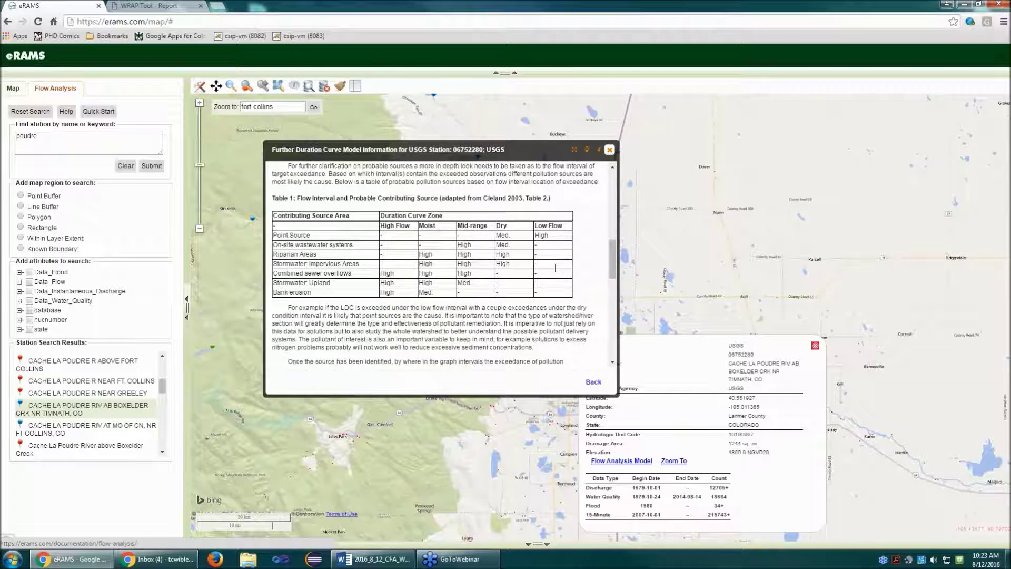
{"action": "scroll", "coordinate": [465, 341], "scroll_direction": "down", "scroll_amount": 2}
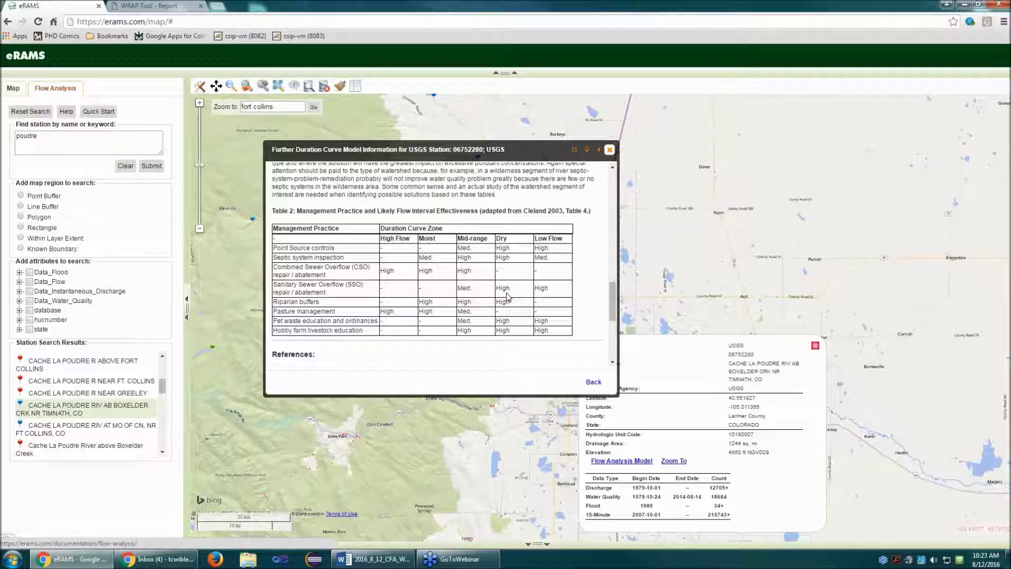
{"action": "left_click", "coordinate": [593, 382]}
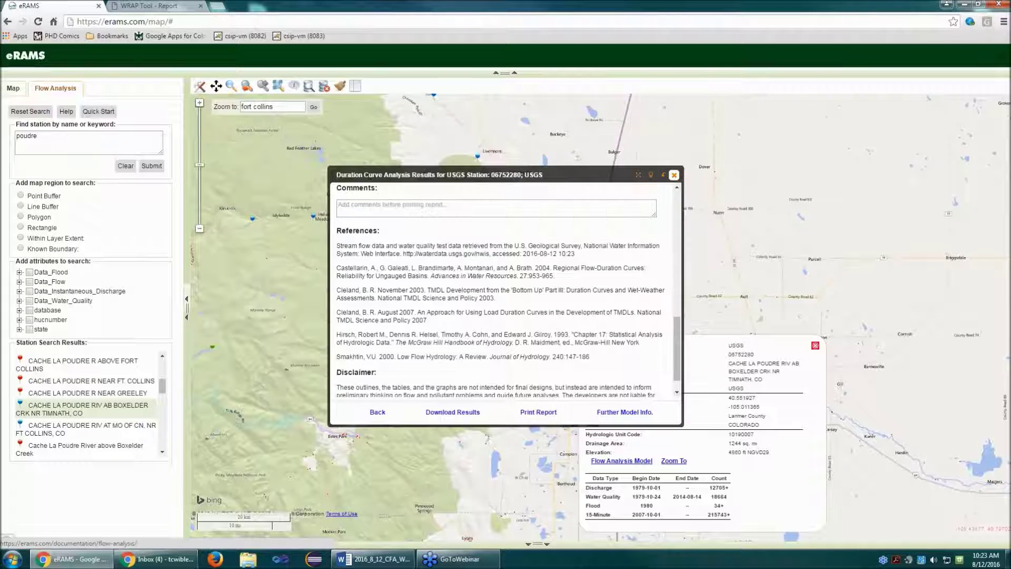
Re-examine the load duration curve against the flow intervals, moving the results window so it uncovers the station on the map
{"action": "scroll", "coordinate": [517, 332], "scroll_direction": "up", "scroll_amount": 5}
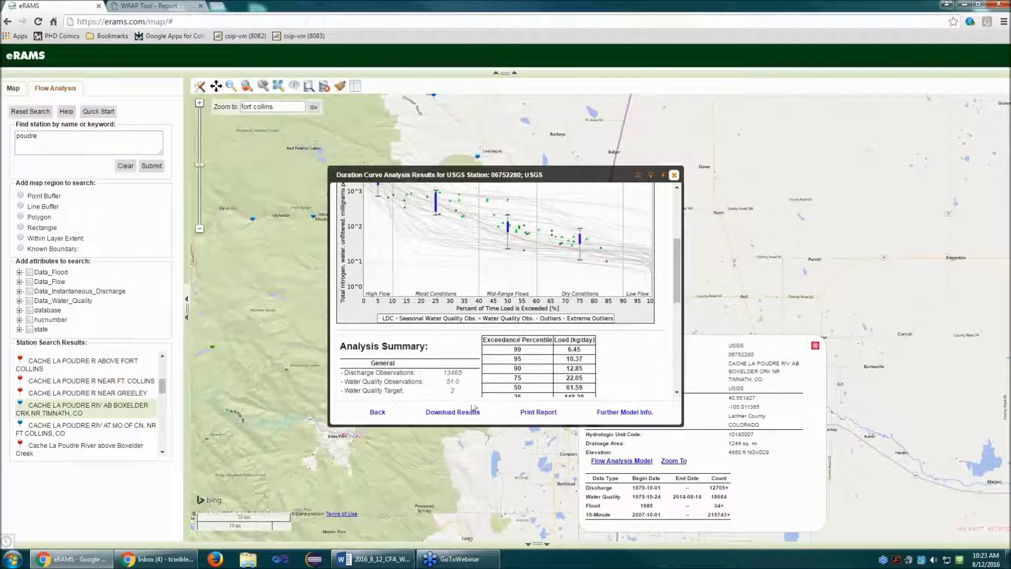
{"action": "scroll", "coordinate": [600, 347], "scroll_direction": "up", "scroll_amount": 3}
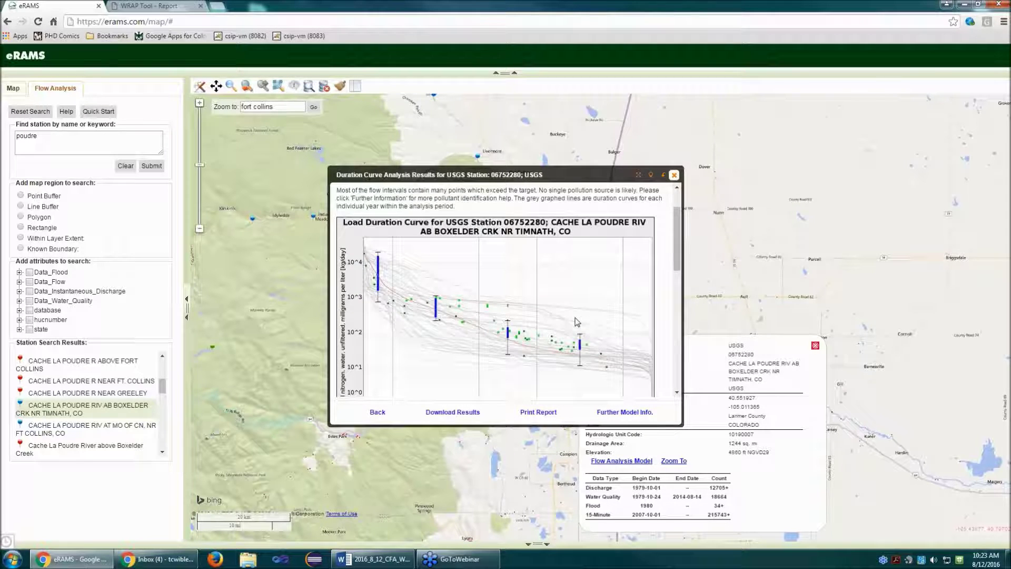
{"action": "left_click_drag", "start_coordinate": [514, 173], "coordinate": [433, 128]}
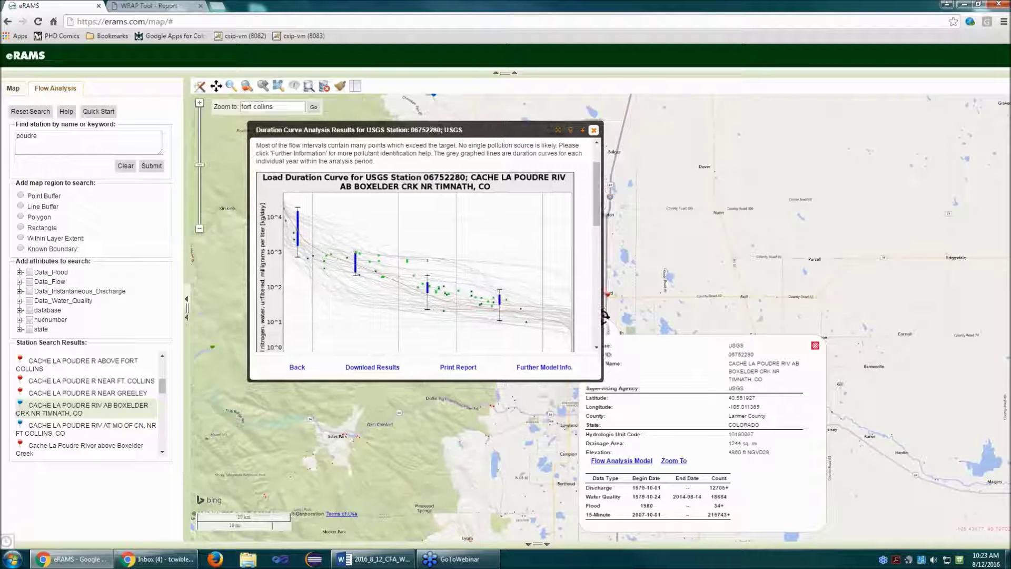
{"action": "scroll", "coordinate": [405, 272], "scroll_direction": "down", "scroll_amount": 1}
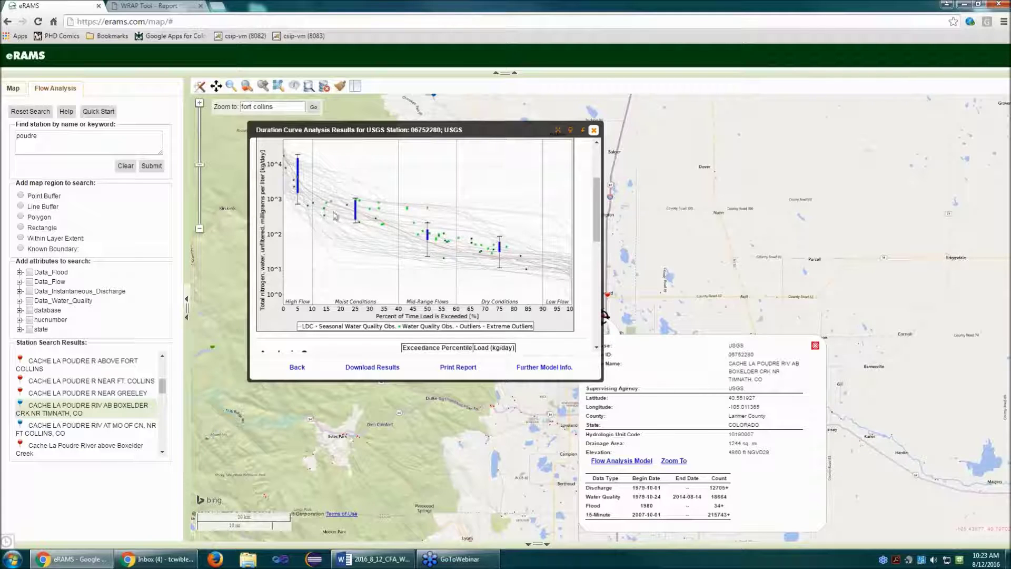
{"action": "scroll", "coordinate": [392, 221], "scroll_direction": "down", "scroll_amount": 2}
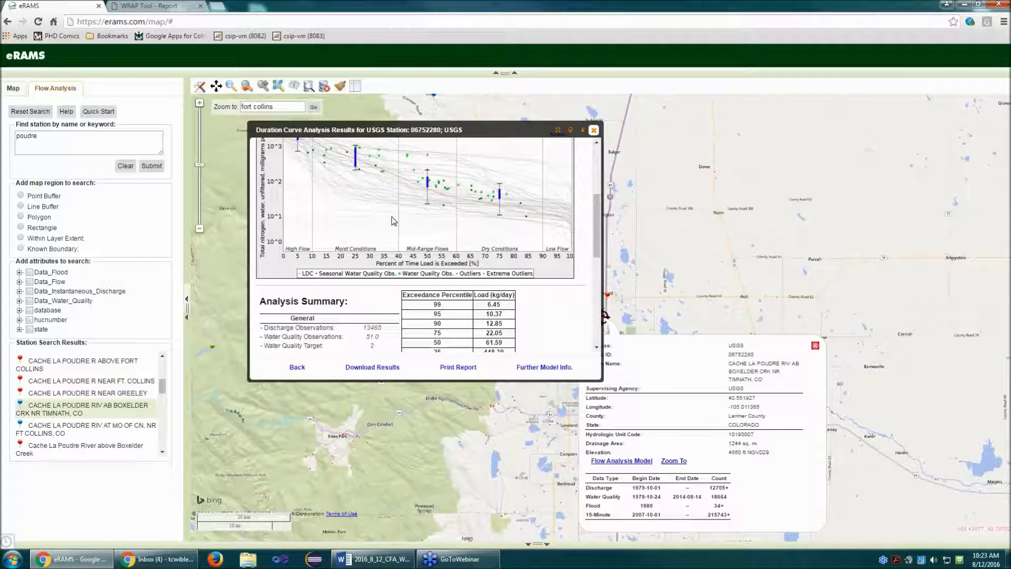
Return to the duration curve settings and inspect the advanced options for season, analysis periods and statistical low-flow, then hide them again
{"action": "left_click", "coordinate": [296, 367]}
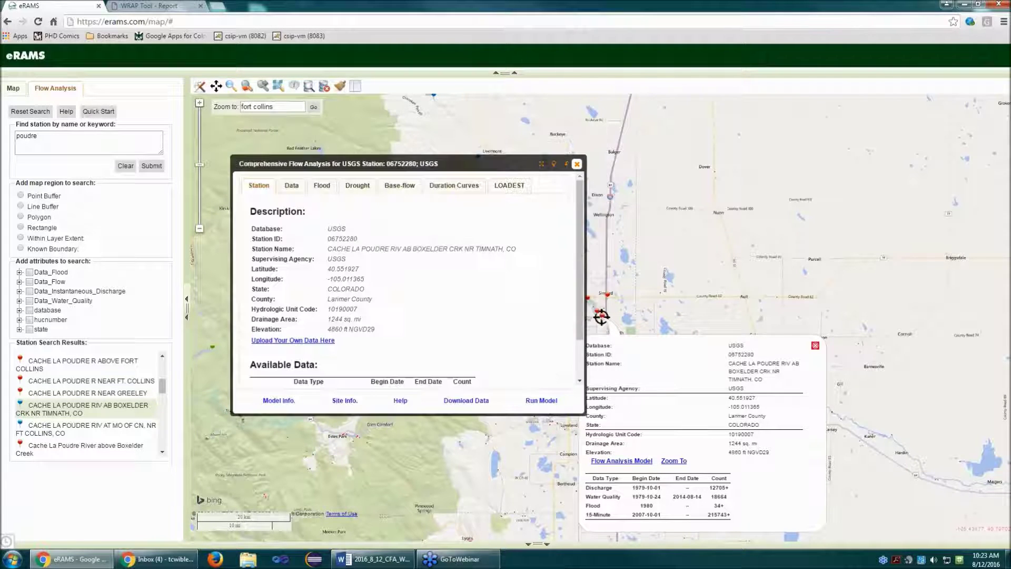
{"action": "left_click", "coordinate": [445, 189]}
{"action": "left_click", "coordinate": [289, 305]}
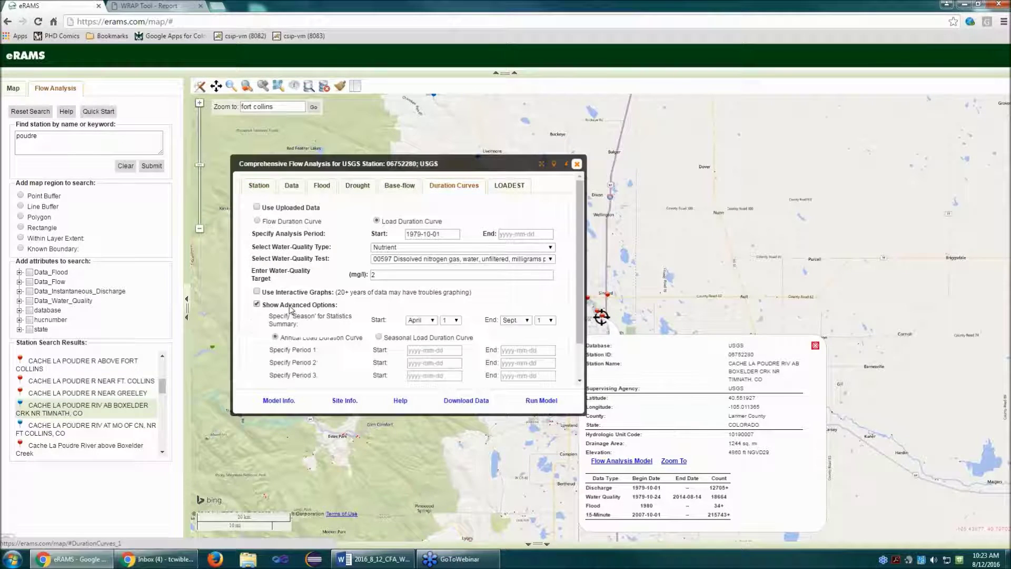
{"action": "scroll", "coordinate": [412, 315], "scroll_direction": "down", "scroll_amount": 1}
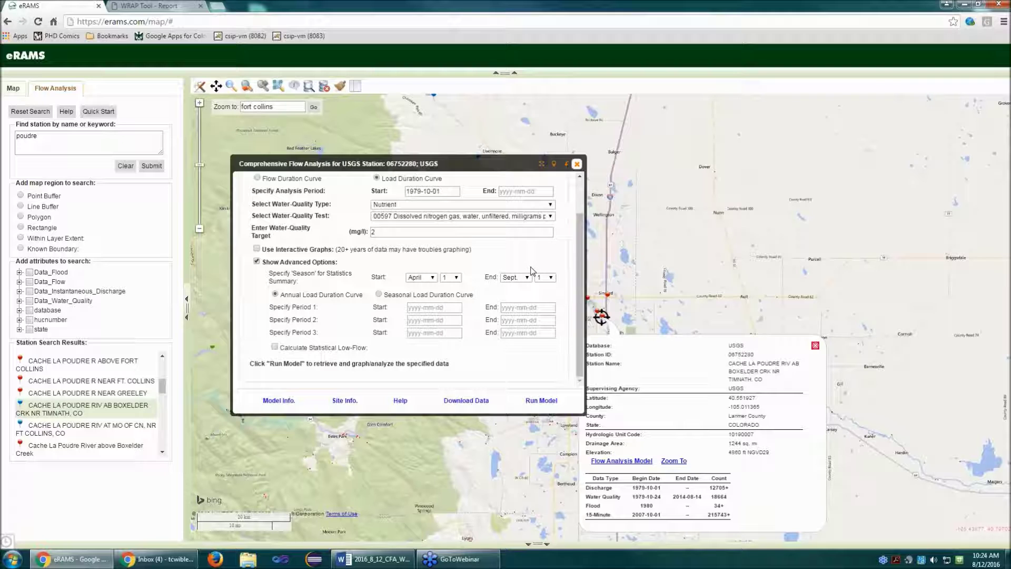
{"action": "scroll", "coordinate": [476, 263], "scroll_direction": "up", "scroll_amount": 3}
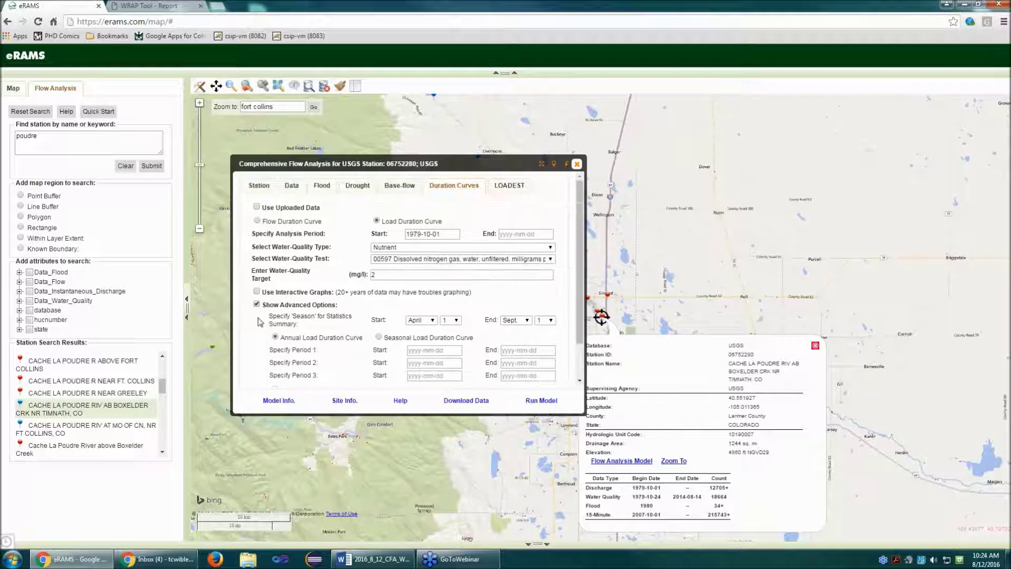
{"action": "left_click", "coordinate": [283, 305]}
Read the drought analysis model information, covering the regression equations, model selection criteria and the references, and return to the analysis settings
{"action": "left_click", "coordinate": [358, 185]}
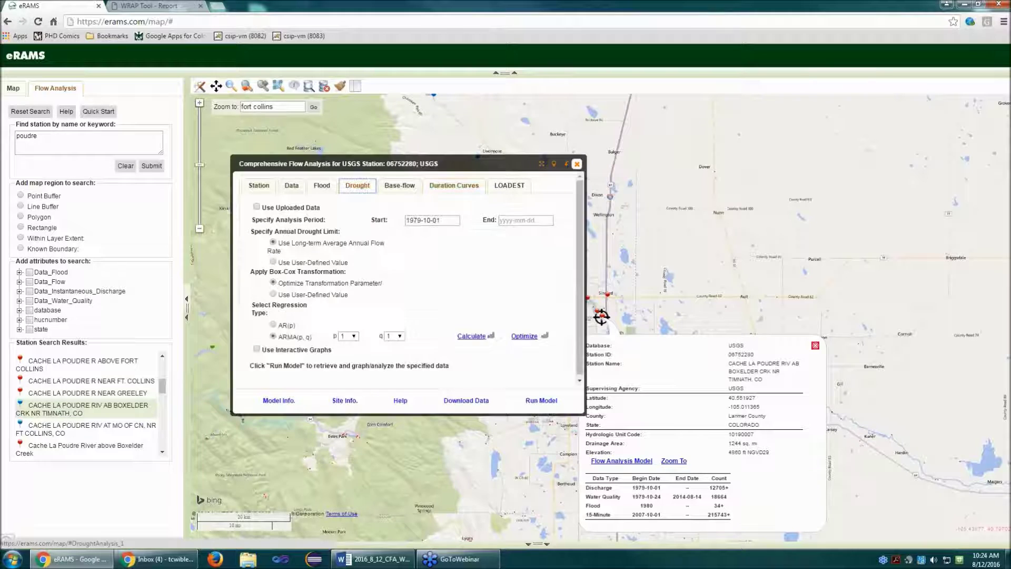
{"action": "left_click", "coordinate": [278, 403]}
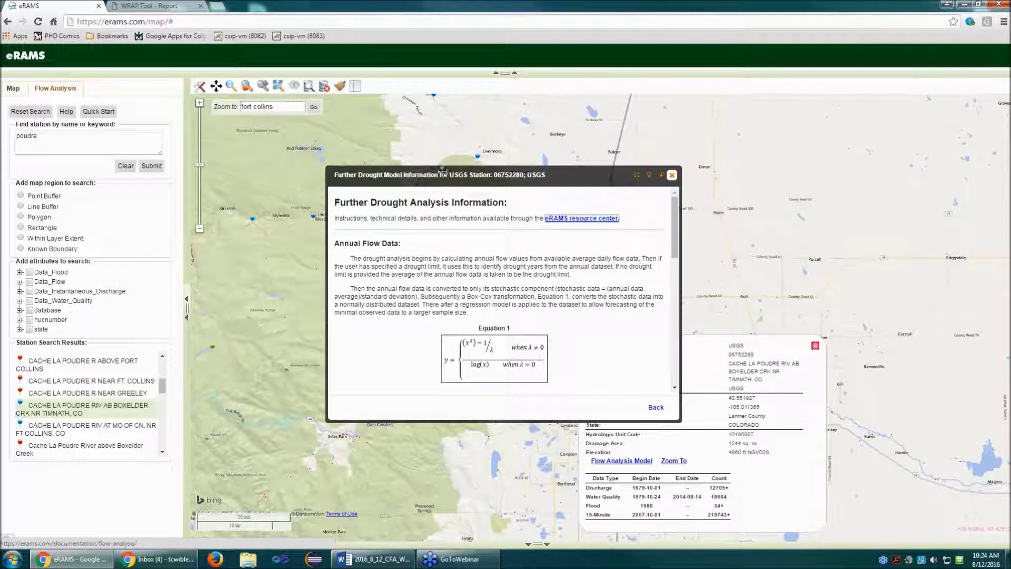
{"action": "left_click_drag", "start_coordinate": [447, 172], "coordinate": [357, 156]}
{"action": "scroll", "coordinate": [421, 294], "scroll_direction": "down", "scroll_amount": 7}
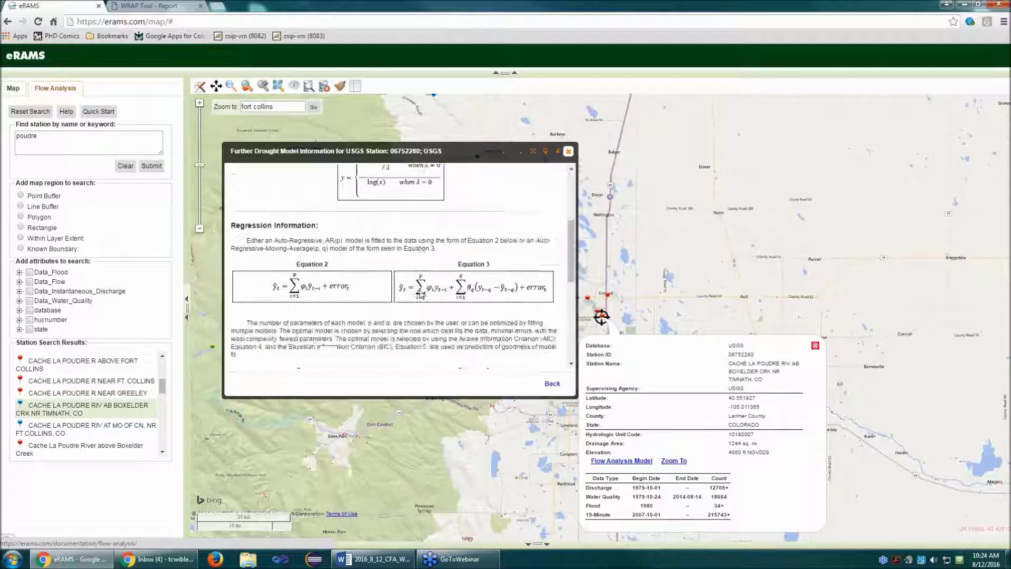
{"action": "scroll", "coordinate": [421, 294], "scroll_direction": "down", "scroll_amount": 3}
{"action": "scroll", "coordinate": [421, 294], "scroll_direction": "up", "scroll_amount": 2}
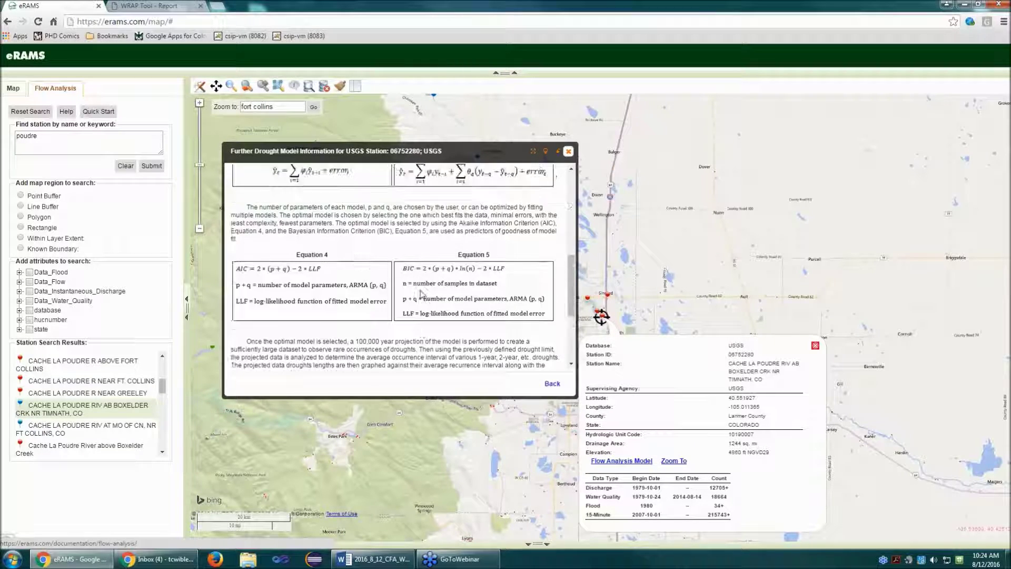
{"action": "scroll", "coordinate": [421, 294], "scroll_direction": "down", "scroll_amount": 5}
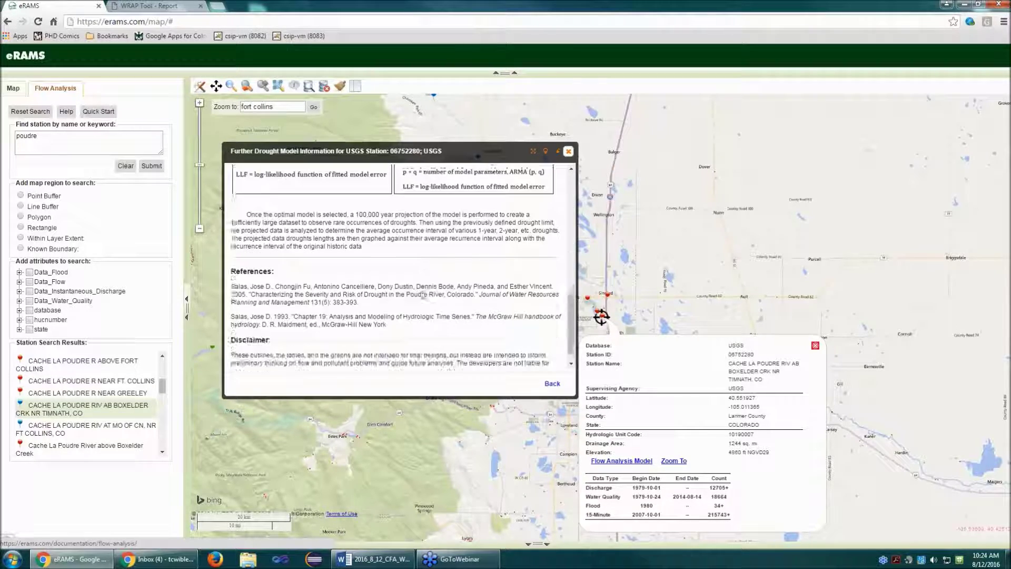
{"action": "left_click_drag", "start_coordinate": [387, 309], "coordinate": [232, 268]}
{"action": "left_click", "coordinate": [235, 269]}
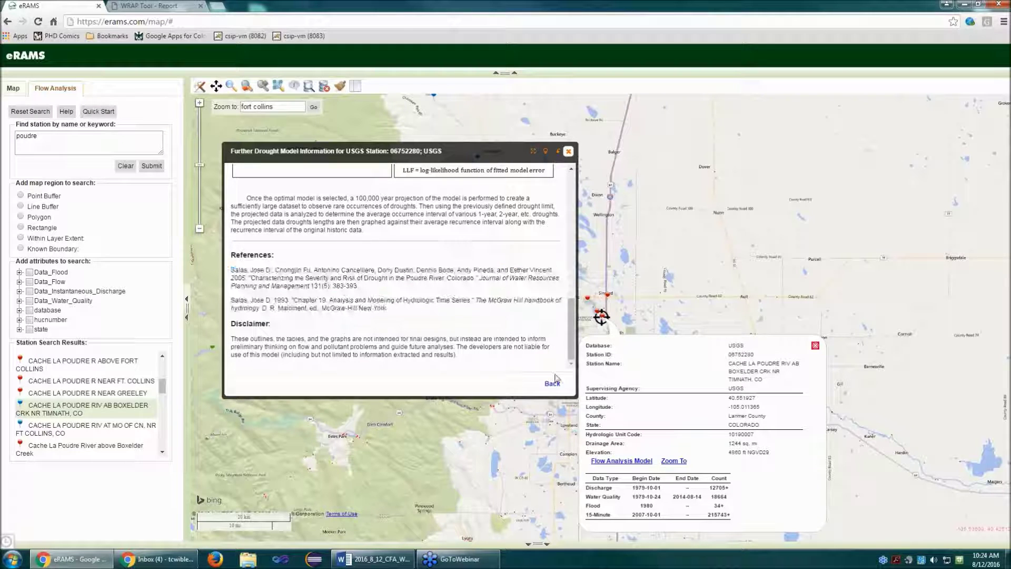
{"action": "left_click", "coordinate": [552, 384]}
Read the flood analysis model information on the Bulletin 17B flood graph and the notes on data
{"action": "left_click", "coordinate": [322, 185]}
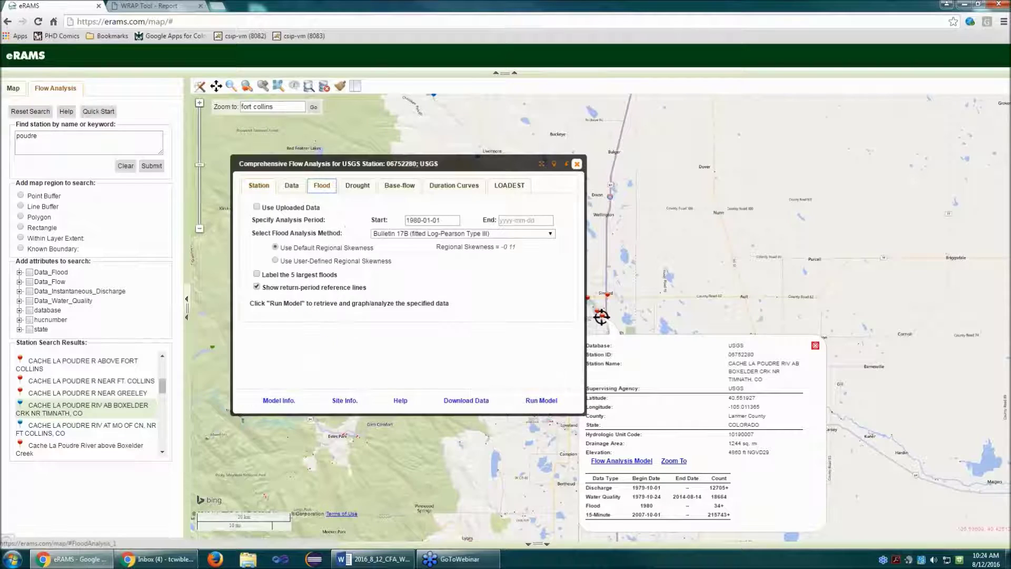
{"action": "left_click", "coordinate": [279, 400]}
{"action": "scroll", "coordinate": [517, 266], "scroll_direction": "down", "scroll_amount": 5}
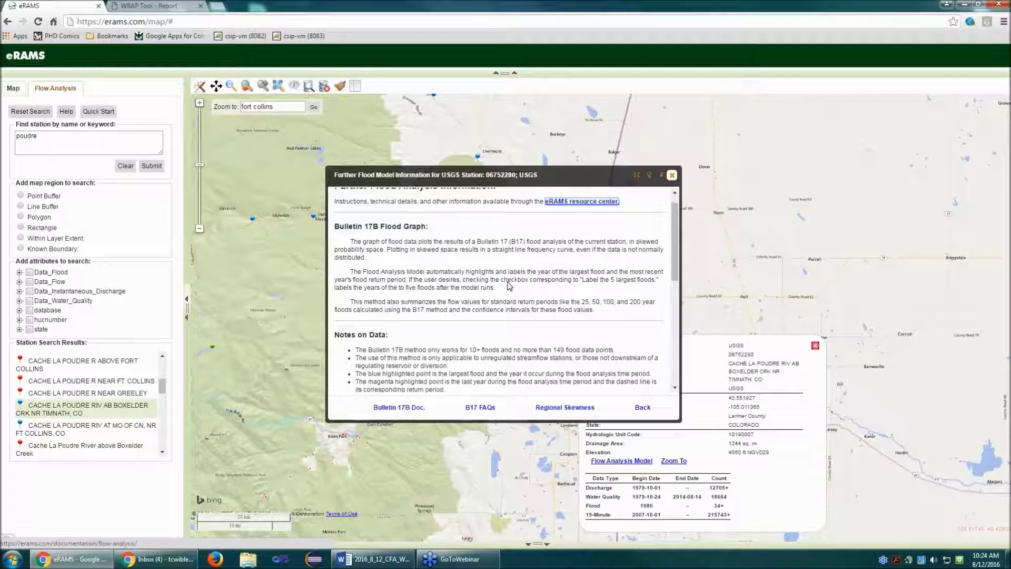
{"action": "scroll", "coordinate": [517, 268], "scroll_direction": "up", "scroll_amount": 5}
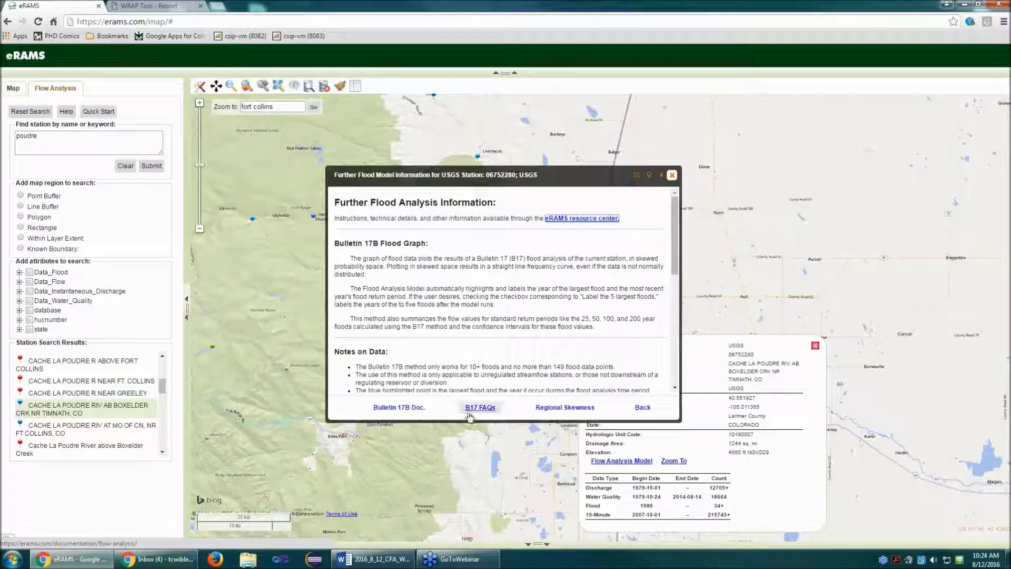
View the generalized regional flood skewness map and return to the station's comprehensive flow analysis
{"action": "left_click", "coordinate": [565, 407]}
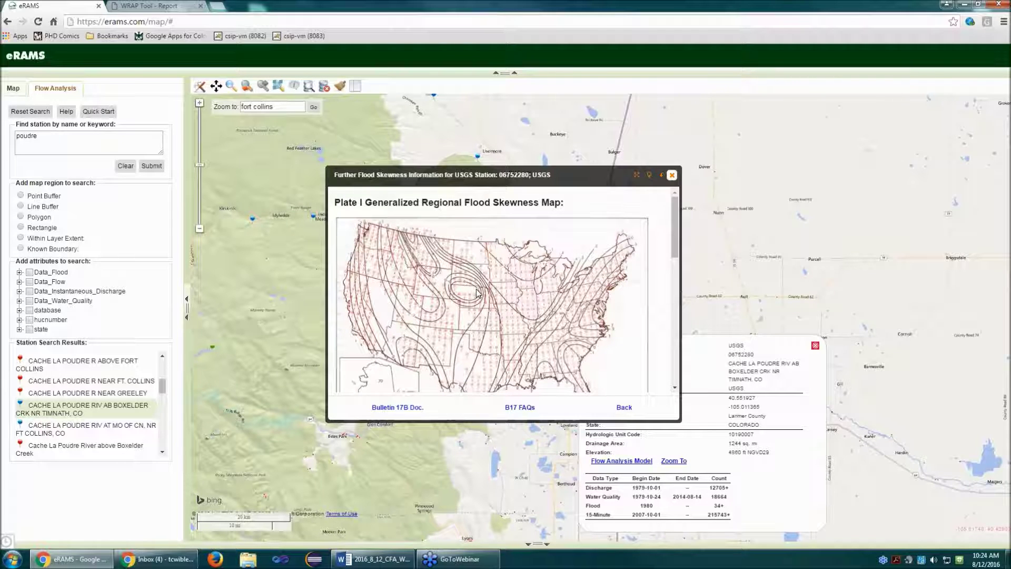
{"action": "scroll", "coordinate": [527, 315], "scroll_direction": "down", "scroll_amount": 4}
{"action": "scroll", "coordinate": [600, 332], "scroll_direction": "up", "scroll_amount": 2}
{"action": "left_click", "coordinate": [624, 407]}
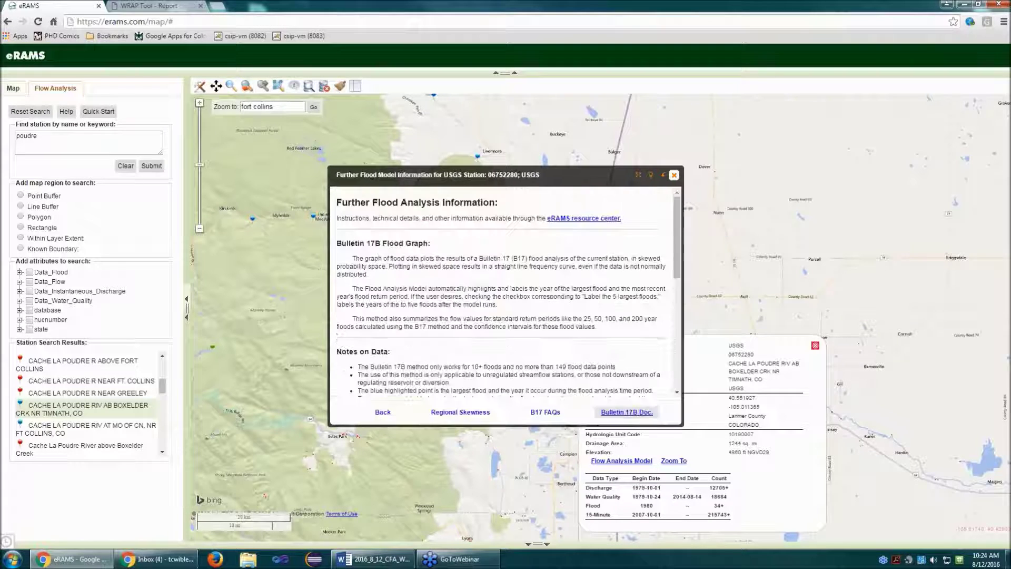
{"action": "left_click", "coordinate": [383, 412]}
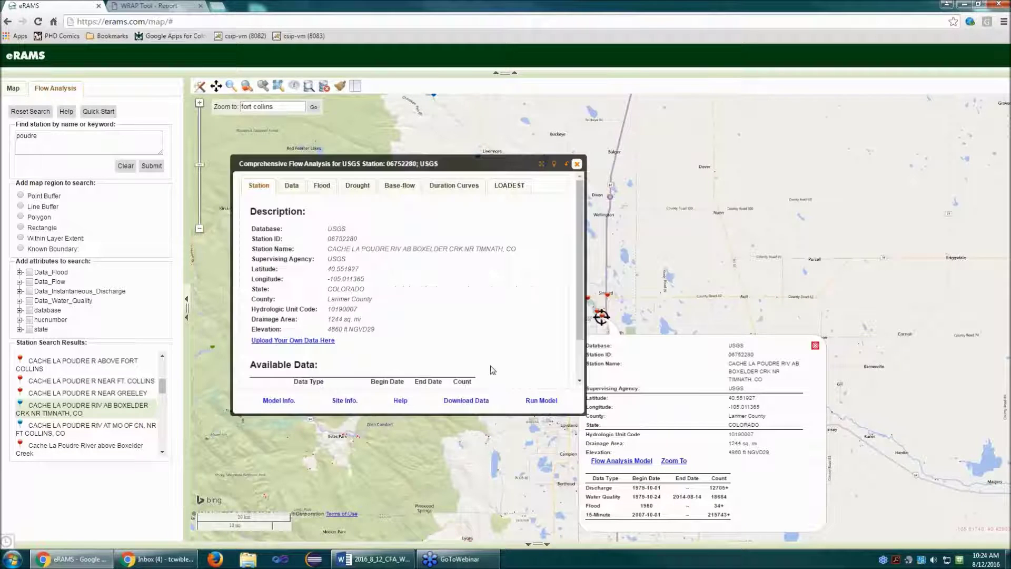
Run the LOADEST load estimation for water-quality test 00600 Total nitrogen, water, unfiltered, with the regression model selected automatically
{"action": "left_click", "coordinate": [509, 185]}
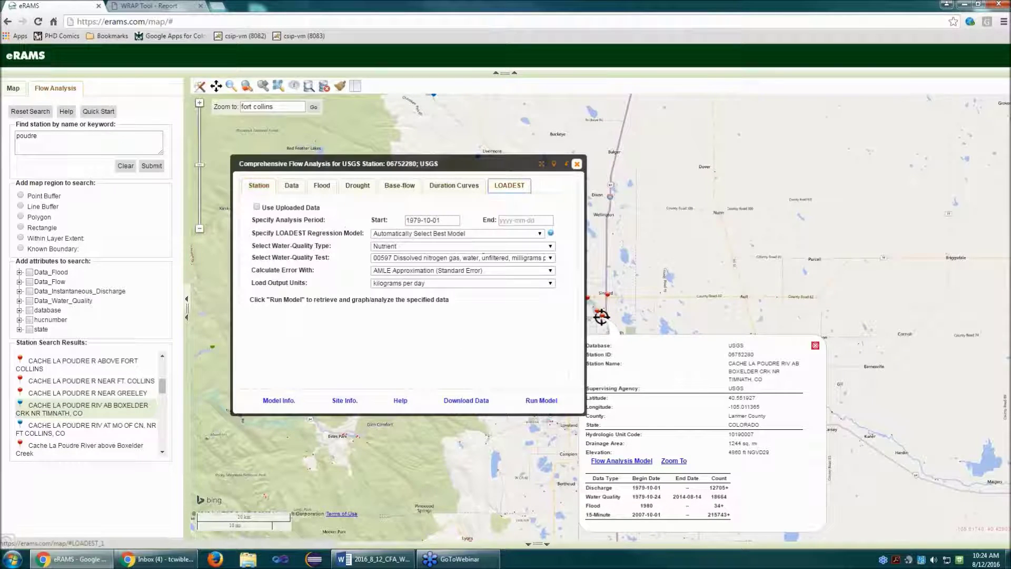
{"action": "left_click", "coordinate": [458, 258]}
{"action": "left_click", "coordinate": [463, 306]}
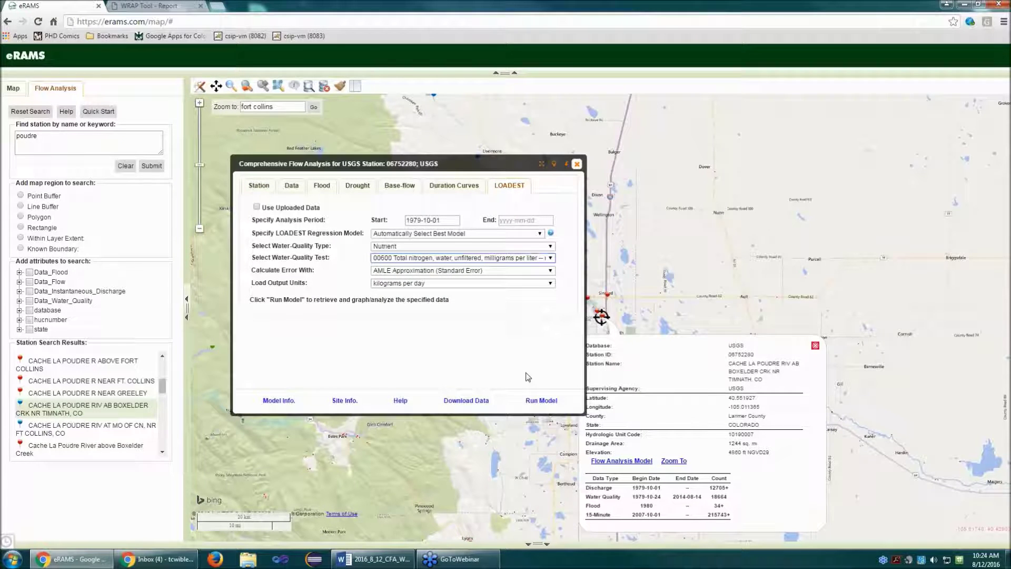
{"action": "left_click", "coordinate": [541, 400]}
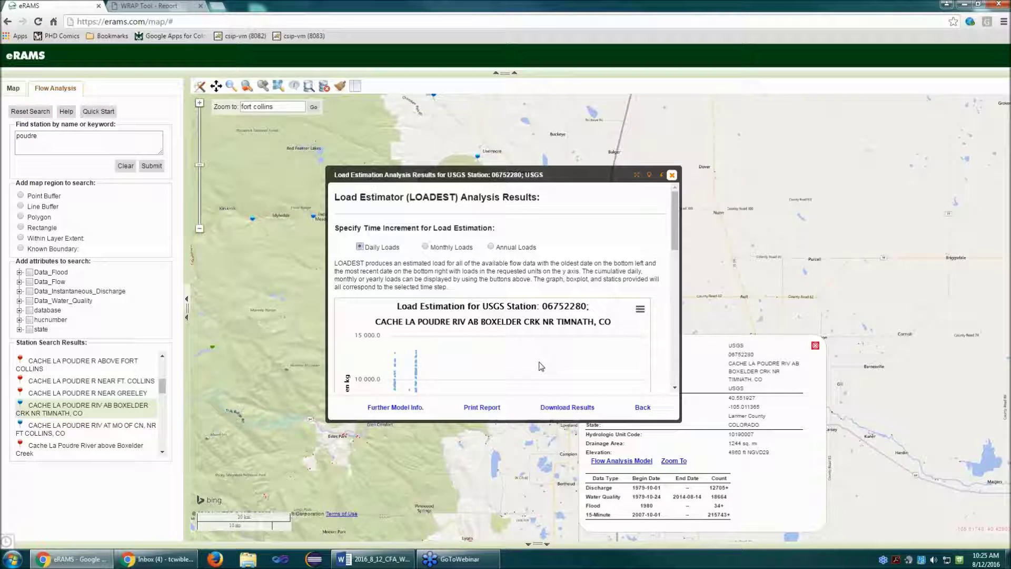
Examine the daily load estimation results for total nitrogen, including the load graph, summary statistics, boxplot and references
{"action": "scroll", "coordinate": [540, 366], "scroll_direction": "down", "scroll_amount": 2}
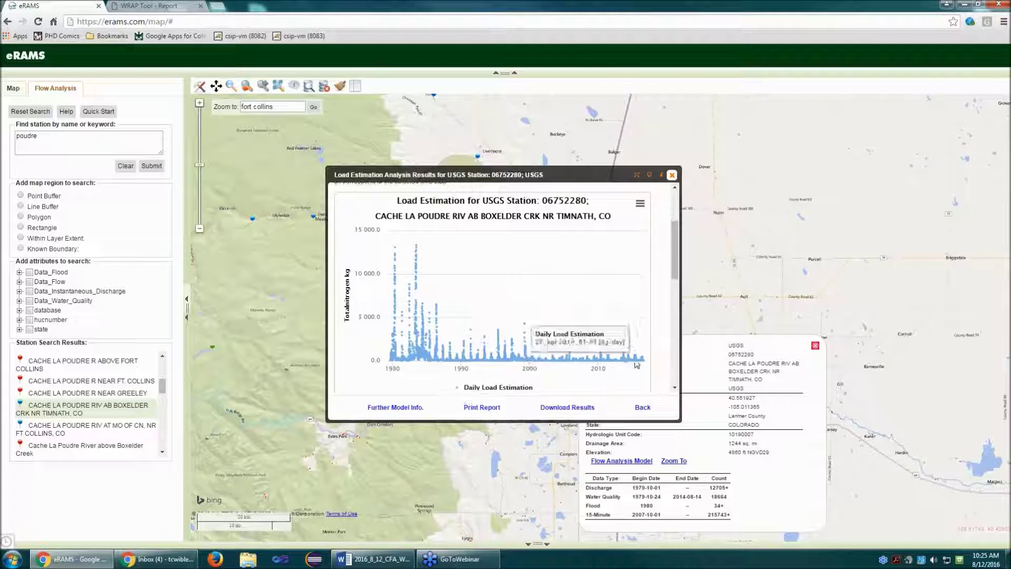
{"action": "mouse_move", "coordinate": [394, 308]}
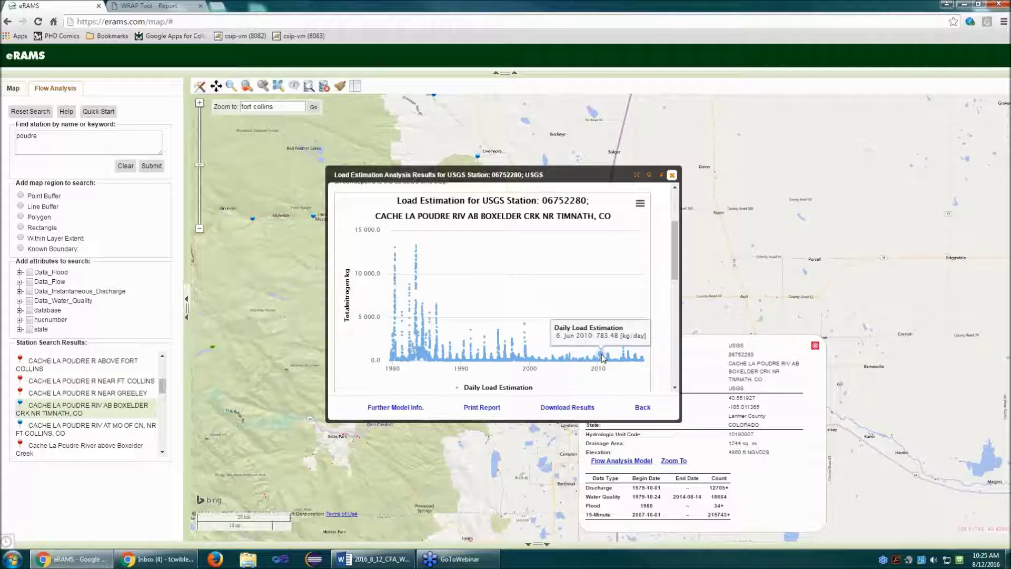
{"action": "scroll", "coordinate": [601, 358], "scroll_direction": "down", "scroll_amount": 2}
{"action": "scroll", "coordinate": [604, 359], "scroll_direction": "down", "scroll_amount": 5}
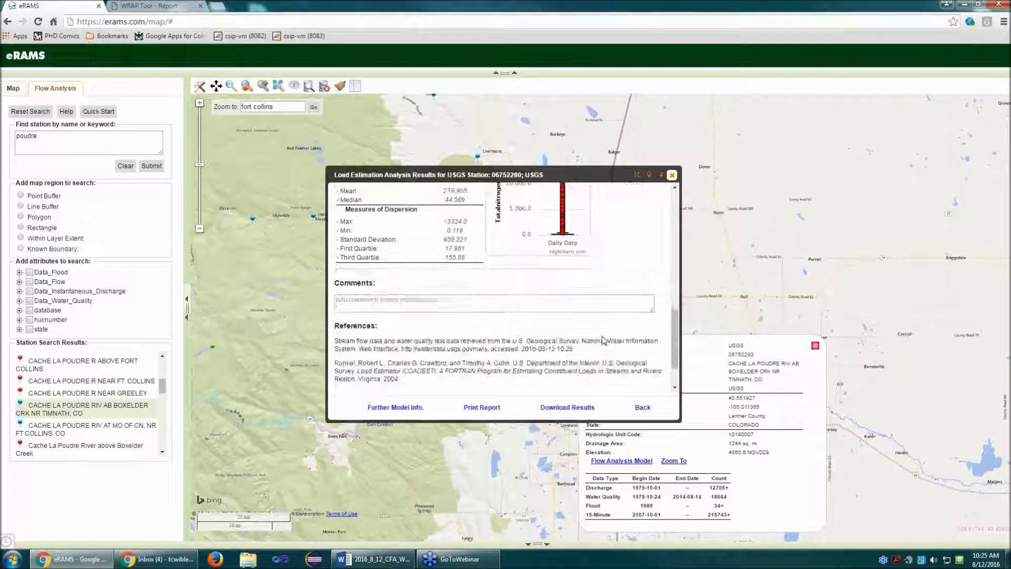
{"action": "scroll", "coordinate": [604, 332], "scroll_direction": "up", "scroll_amount": 8}
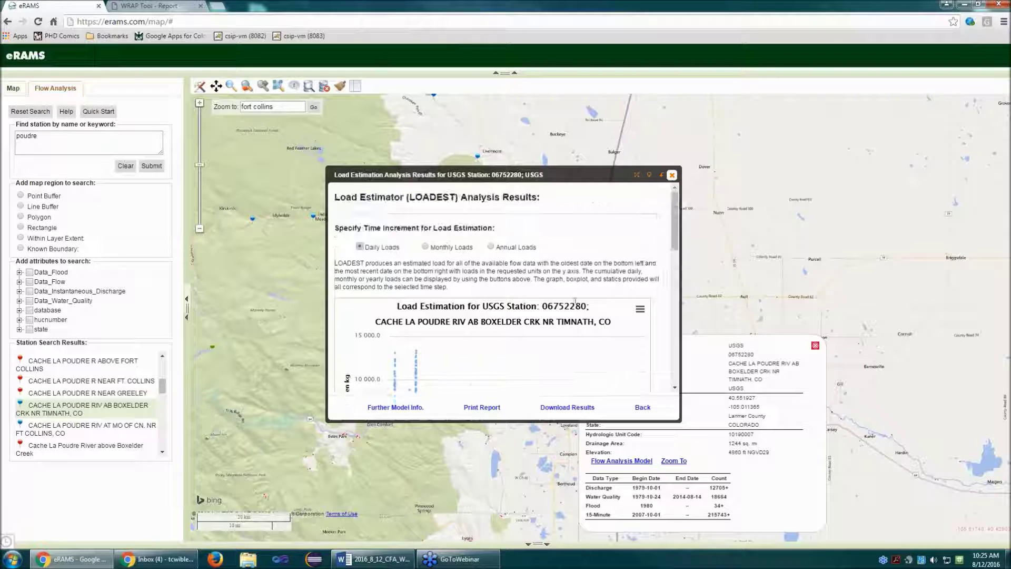
View the load estimation graph as monthly loads and as annual loads, and return to the station's comprehensive flow analysis
{"action": "left_click", "coordinate": [442, 249]}
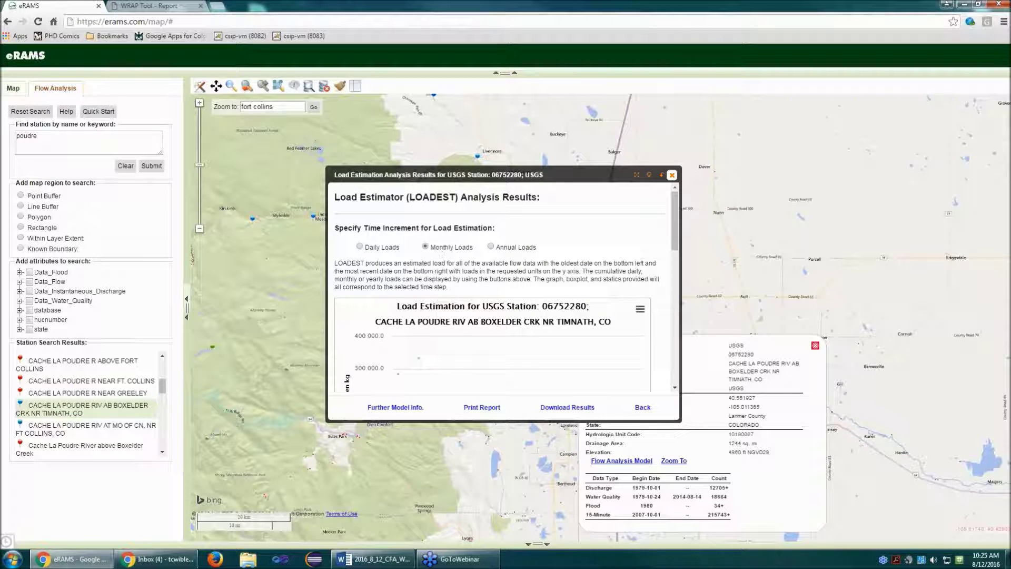
{"action": "scroll", "coordinate": [441, 295], "scroll_direction": "down", "scroll_amount": 3}
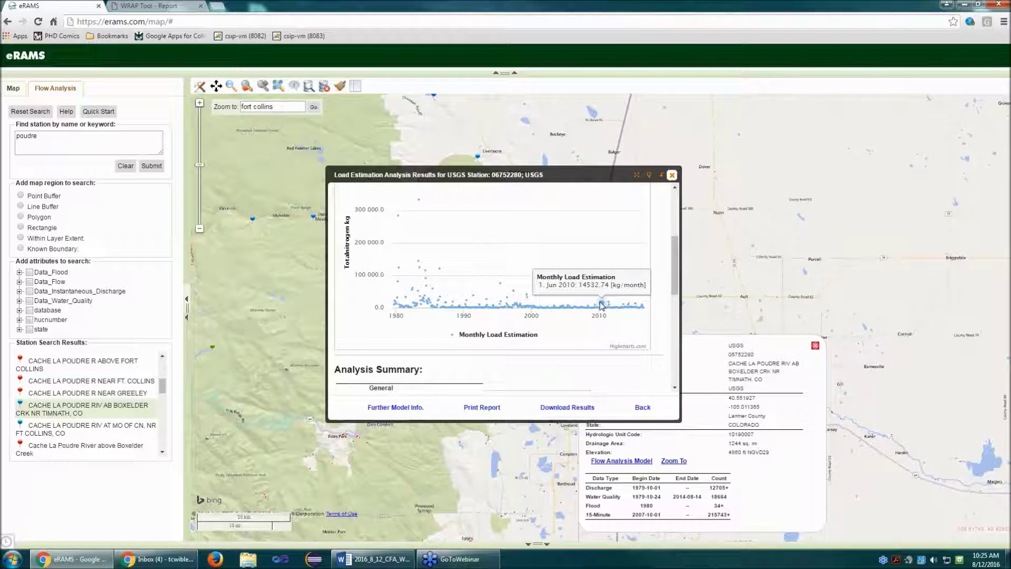
{"action": "scroll", "coordinate": [506, 263], "scroll_direction": "up", "scroll_amount": 2}
{"action": "left_click", "coordinate": [499, 194]}
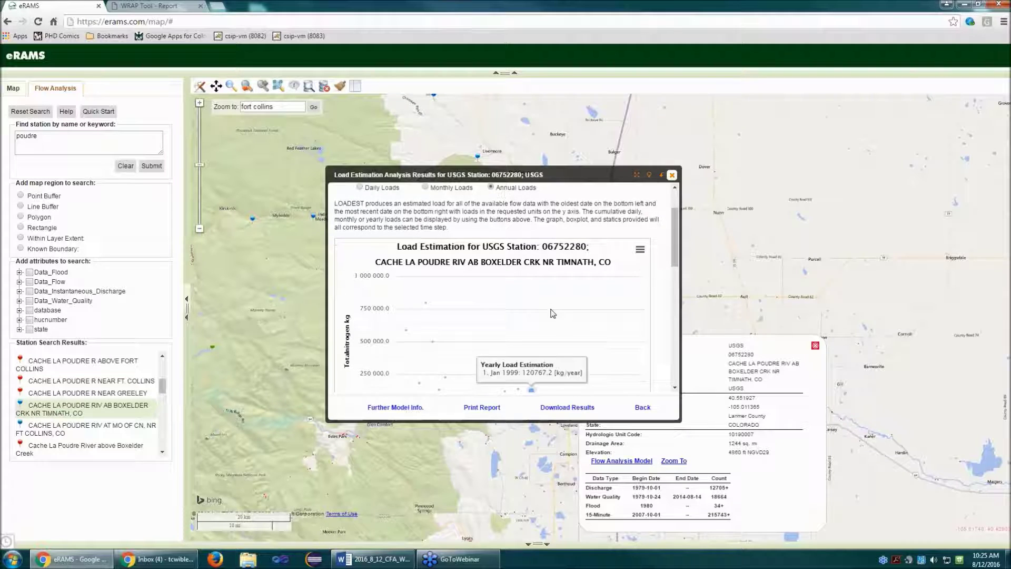
{"action": "scroll", "coordinate": [579, 316], "scroll_direction": "down", "scroll_amount": 3}
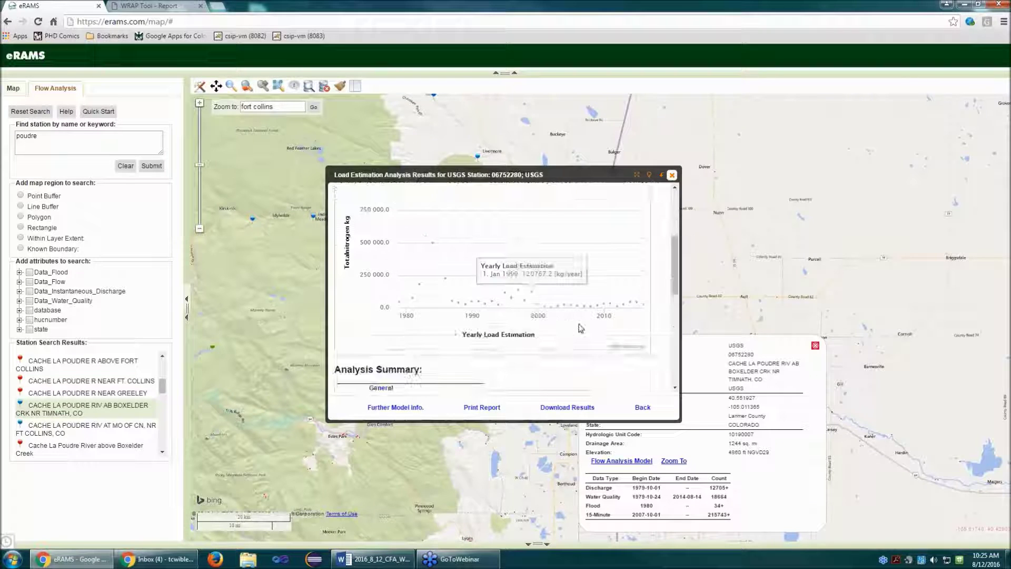
{"action": "left_click", "coordinate": [642, 407]}
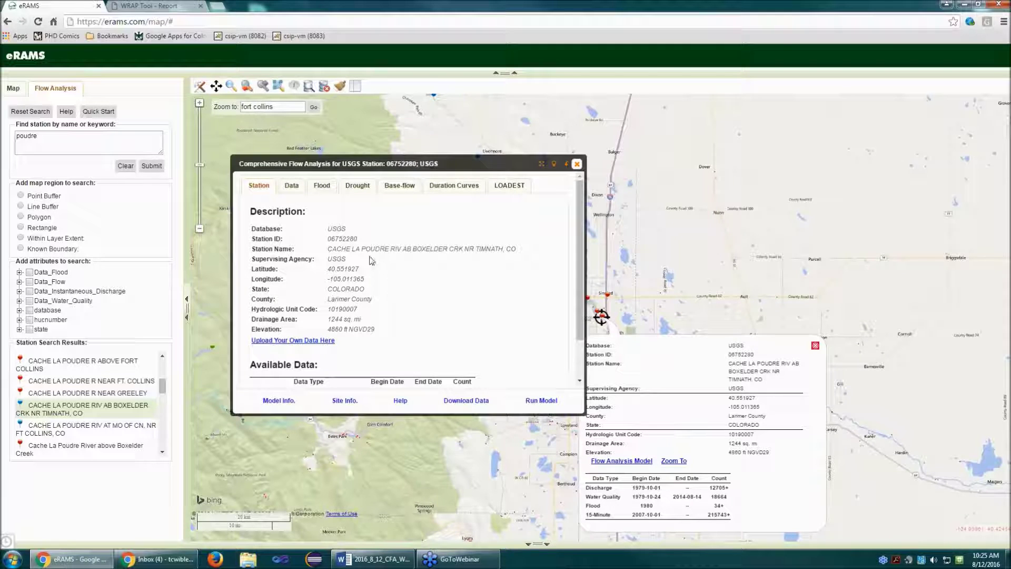
Set the daily time series data to parameter type Nutrient and 00600 Total nitrogen, water, unfiltered, and request its data download
{"action": "left_click", "coordinate": [291, 187]}
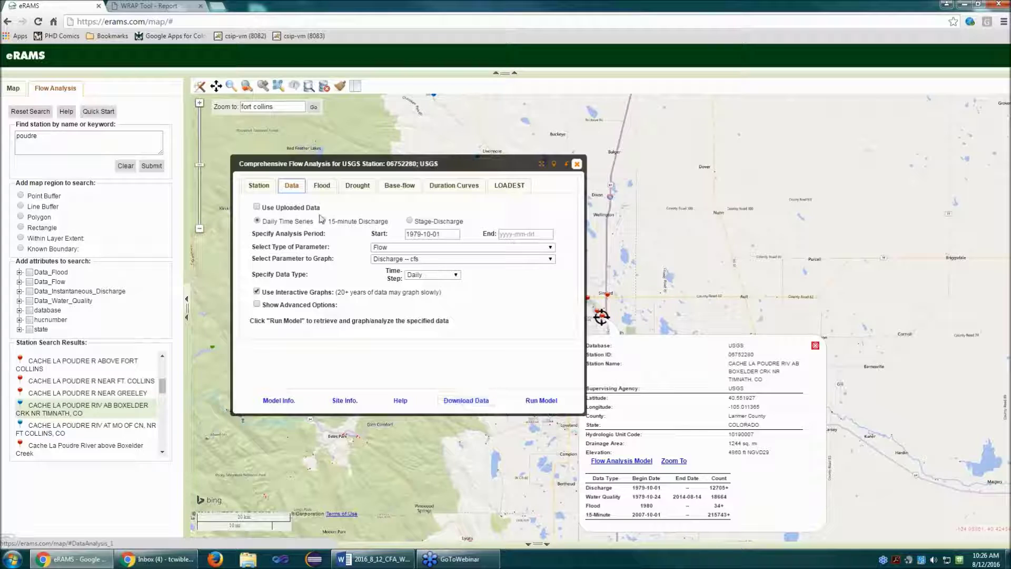
{"action": "left_click", "coordinate": [322, 185]}
{"action": "left_click", "coordinate": [291, 185]}
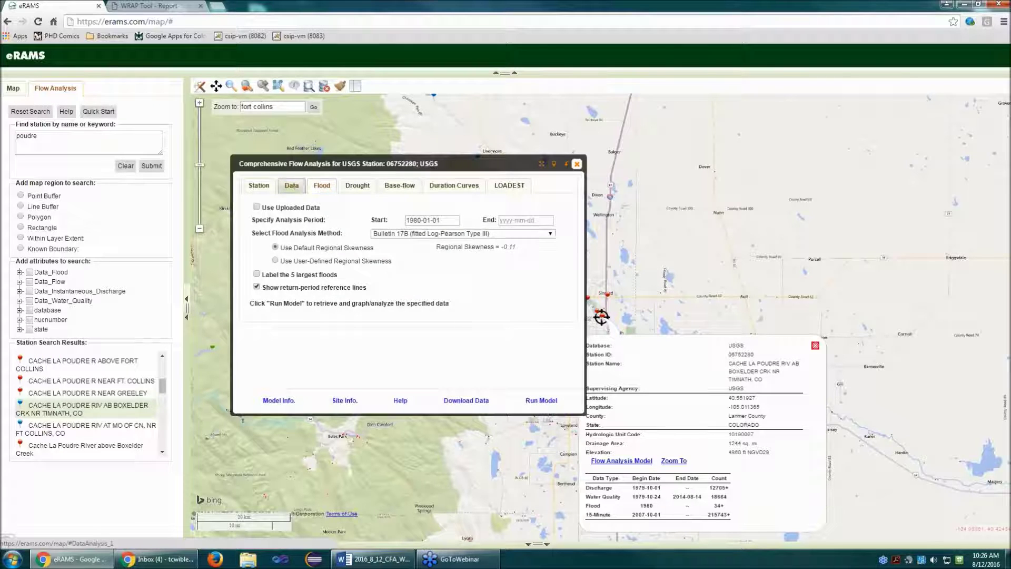
{"action": "left_click", "coordinate": [427, 247]}
{"action": "left_click", "coordinate": [418, 264]}
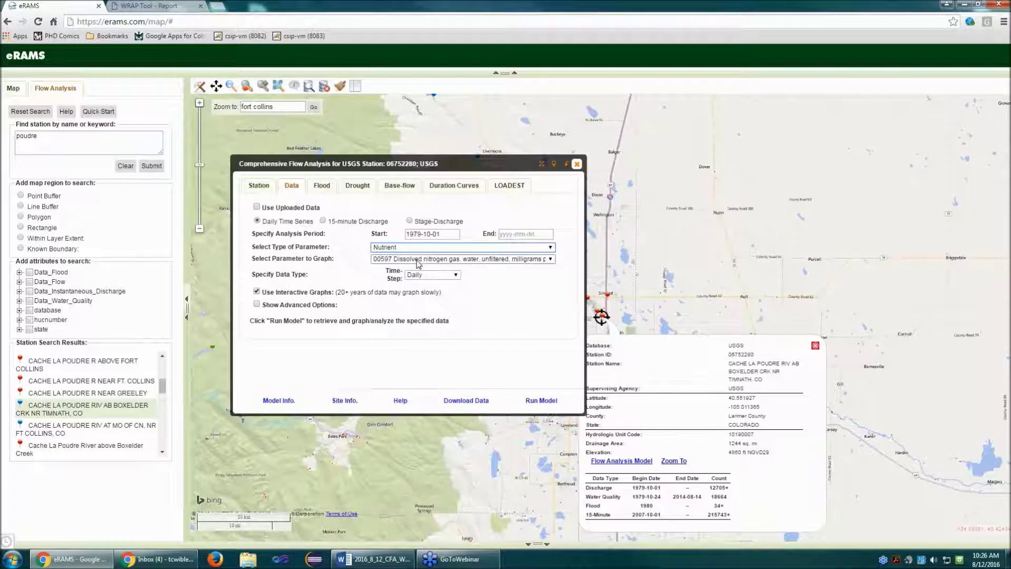
{"action": "left_click", "coordinate": [418, 263]}
{"action": "left_click", "coordinate": [473, 354]}
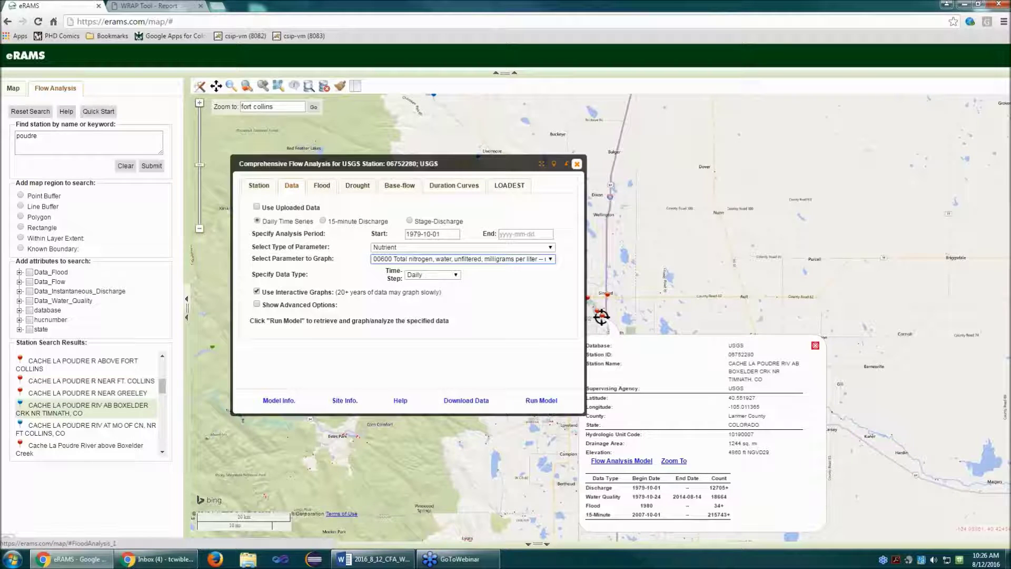
{"action": "left_click", "coordinate": [463, 403]}
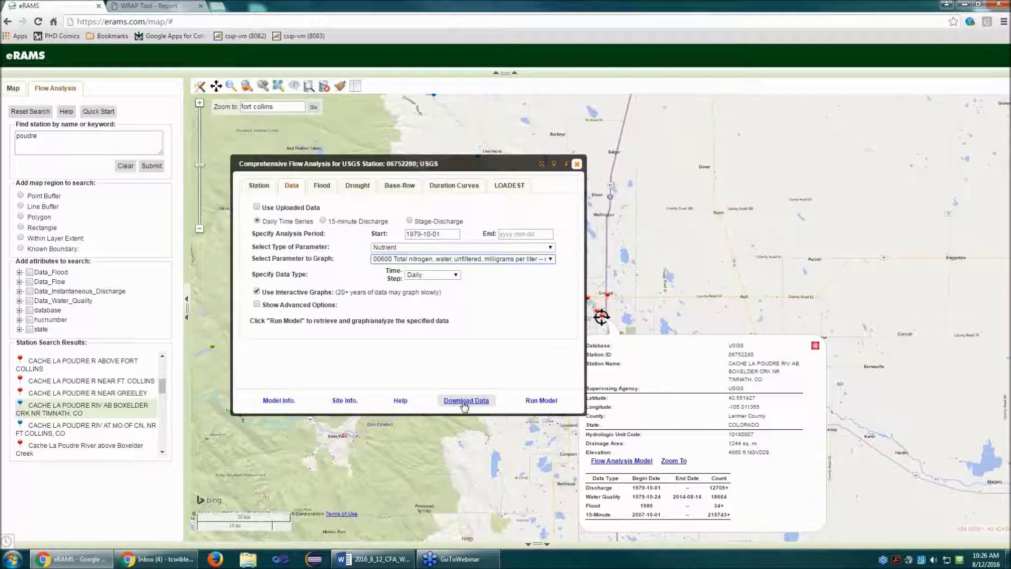
View the station's USGS site information page with its available parameters and discharge graph, and return to the flow analysis
{"action": "left_click", "coordinate": [344, 400]}
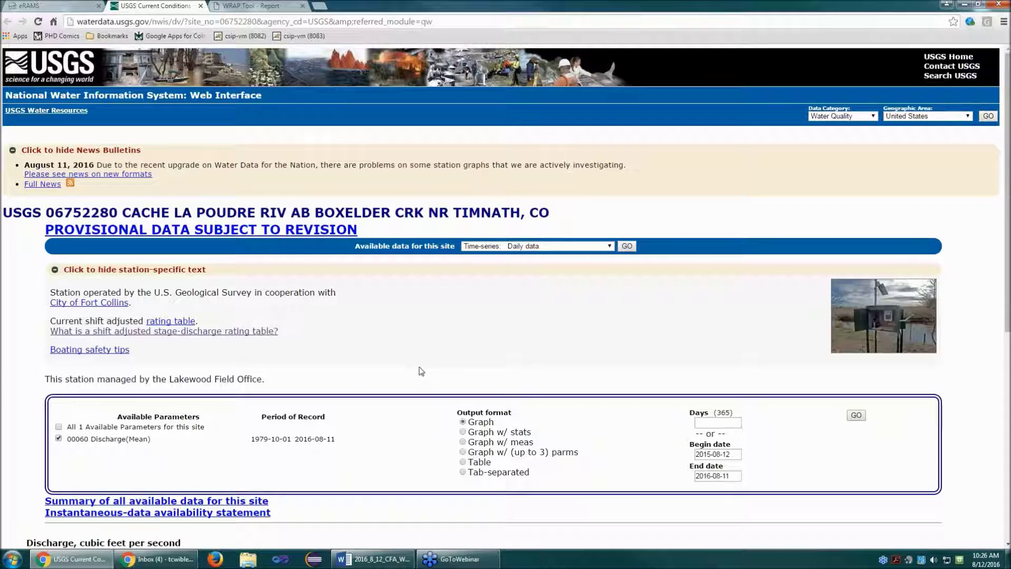
{"action": "scroll", "coordinate": [507, 365], "scroll_direction": "down", "scroll_amount": 1}
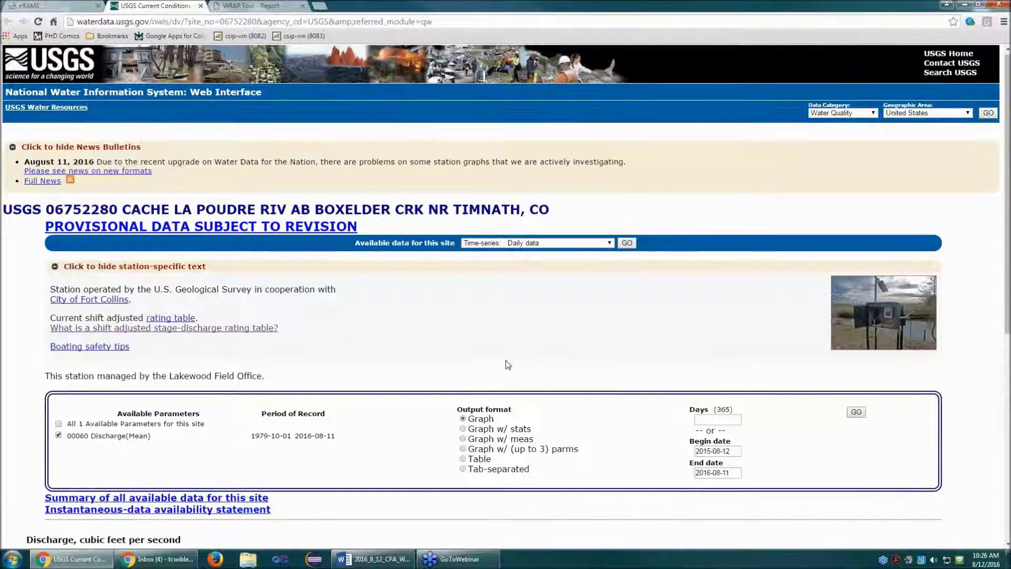
{"action": "scroll", "coordinate": [507, 365], "scroll_direction": "down", "scroll_amount": 5}
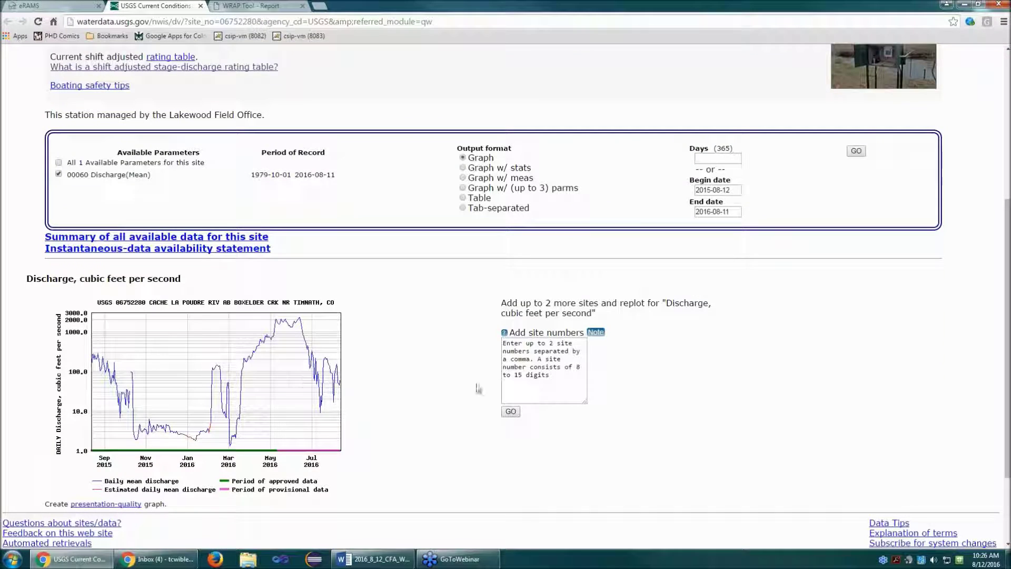
{"action": "scroll", "coordinate": [477, 388], "scroll_direction": "up", "scroll_amount": 5}
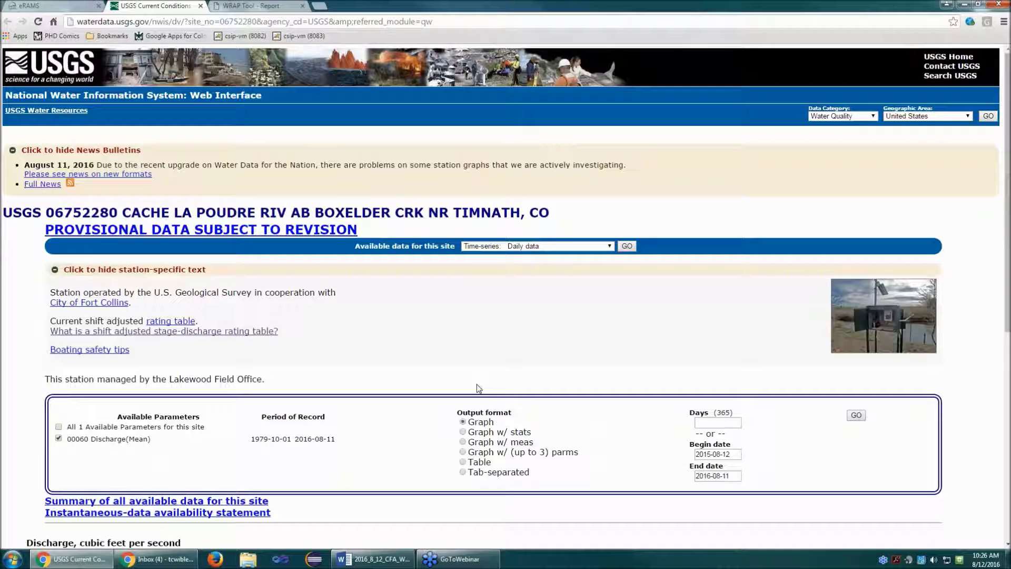
{"action": "left_click", "coordinate": [201, 9]}
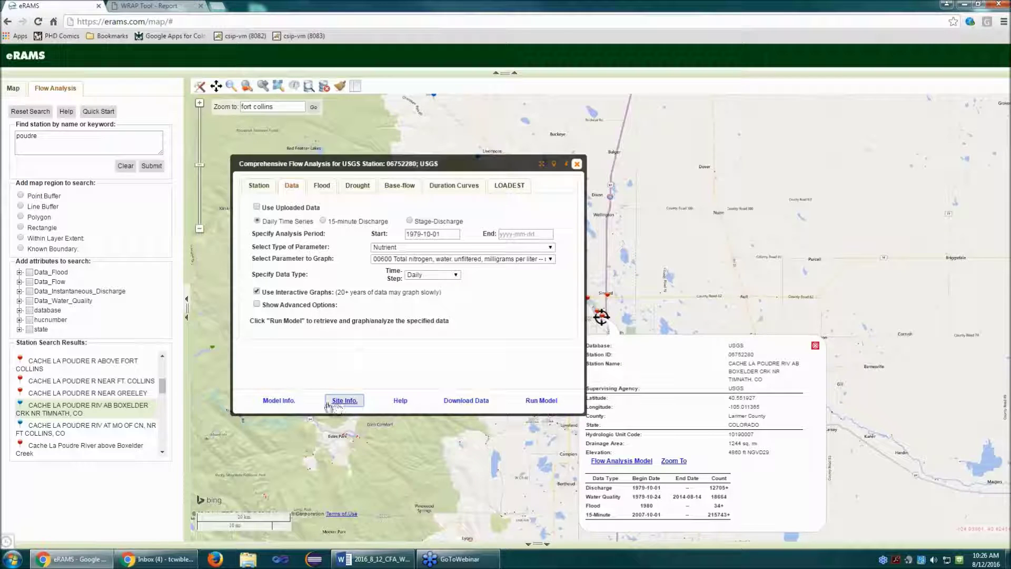